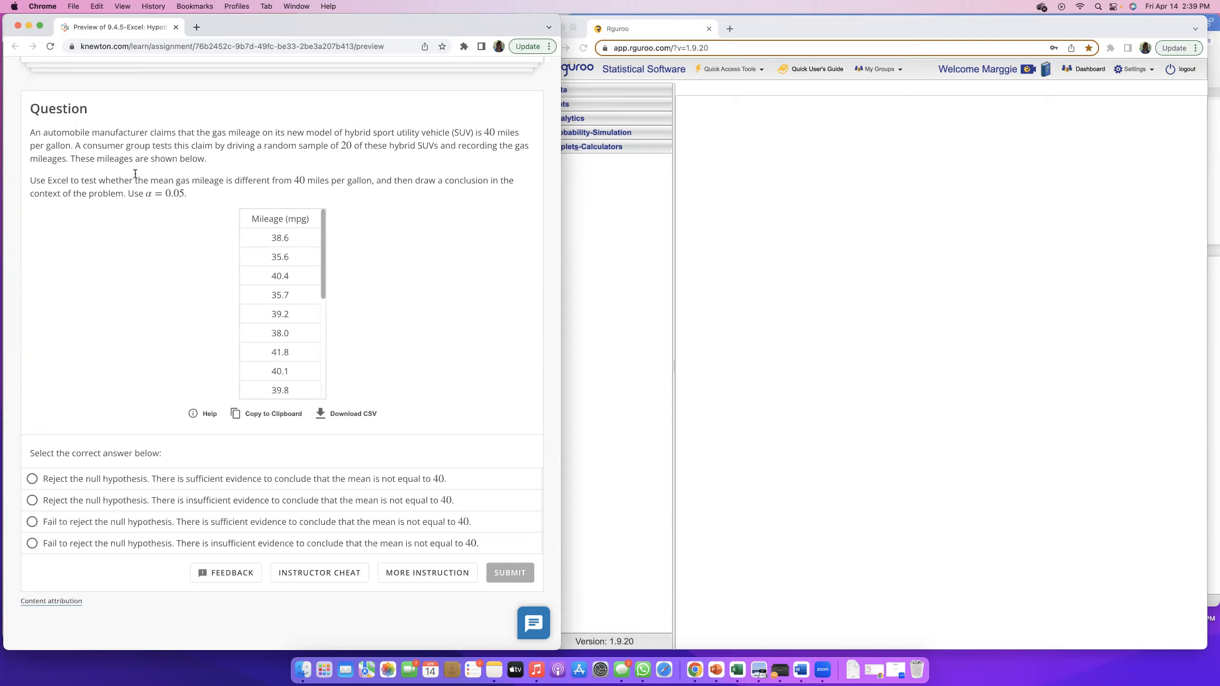
Read the hybrid SUV gas mileage question, including its mileage data table, claimed mean and significance level.
scroll(287, 267, down, 1)
scroll(287, 267, up, 10)
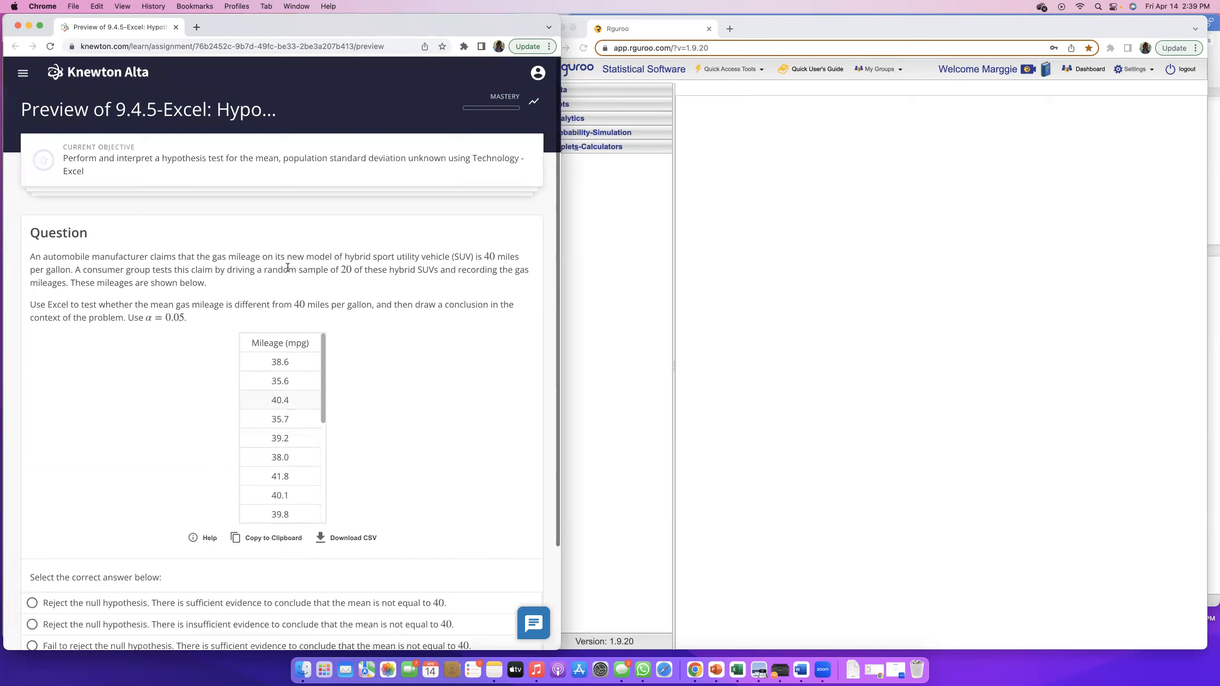
scroll(287, 267, down, 10)
click(303, 260)
scroll(302, 261, down, 1)
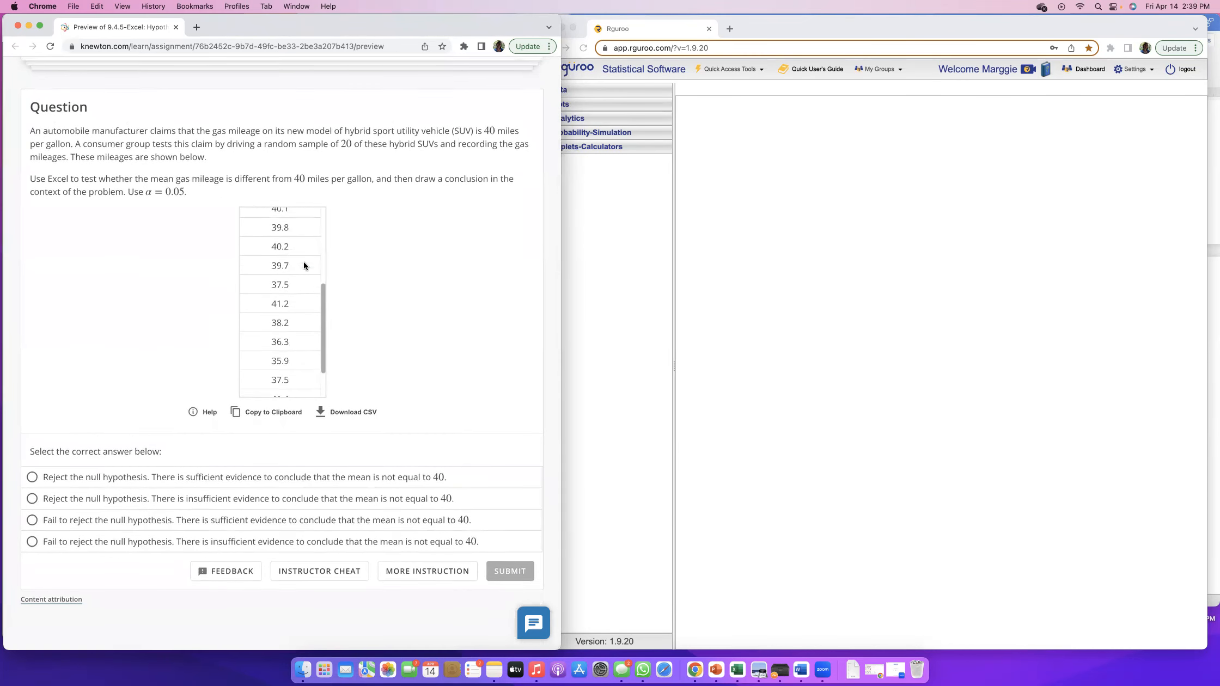
scroll(124, 231, up, 2)
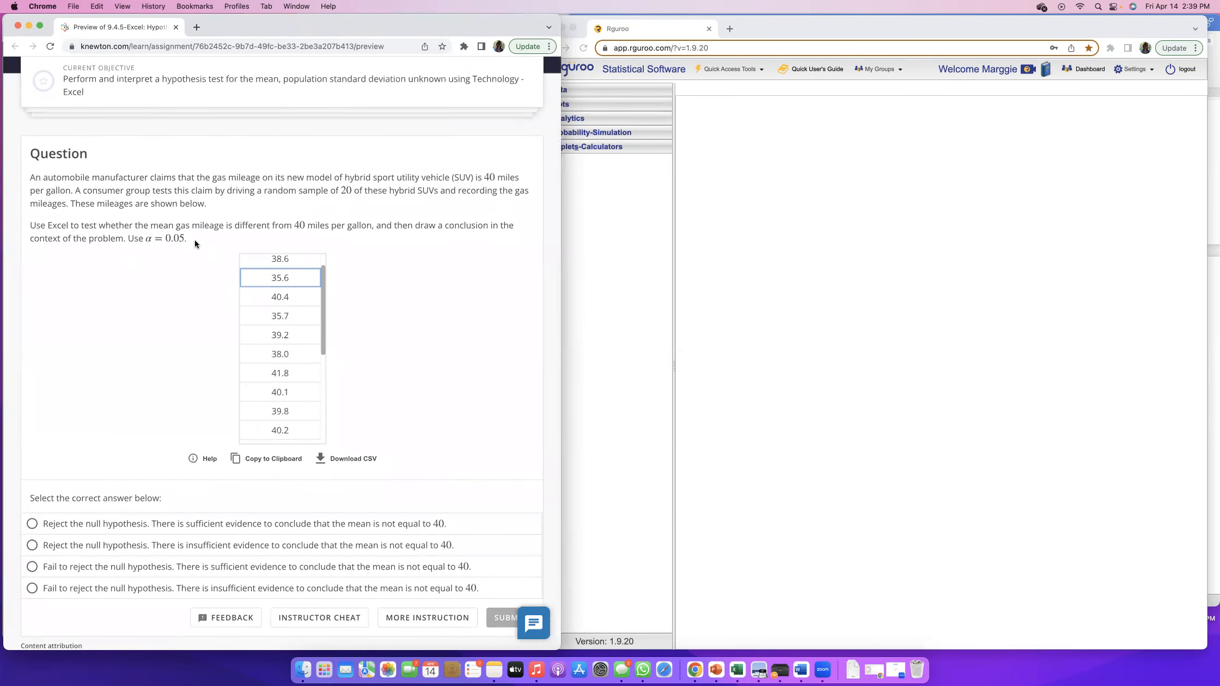
scroll(195, 238, down, 2)
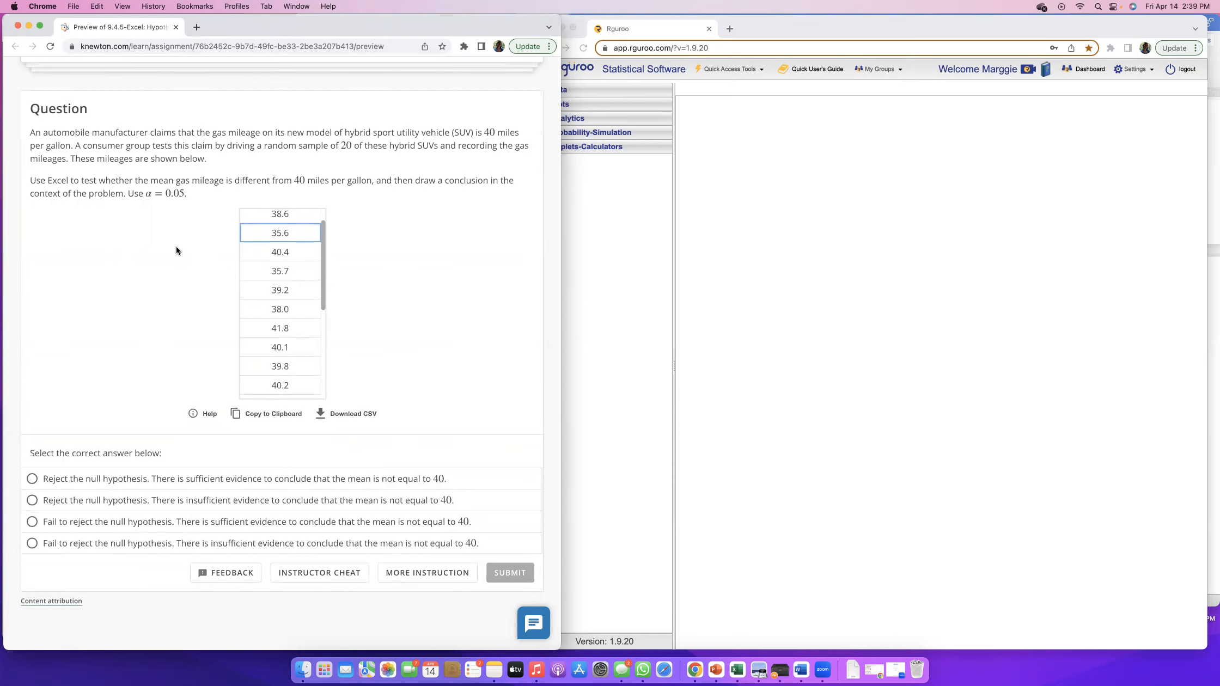
drag(128, 194, 185, 194)
click(189, 194)
scroll(140, 223, up, 2)
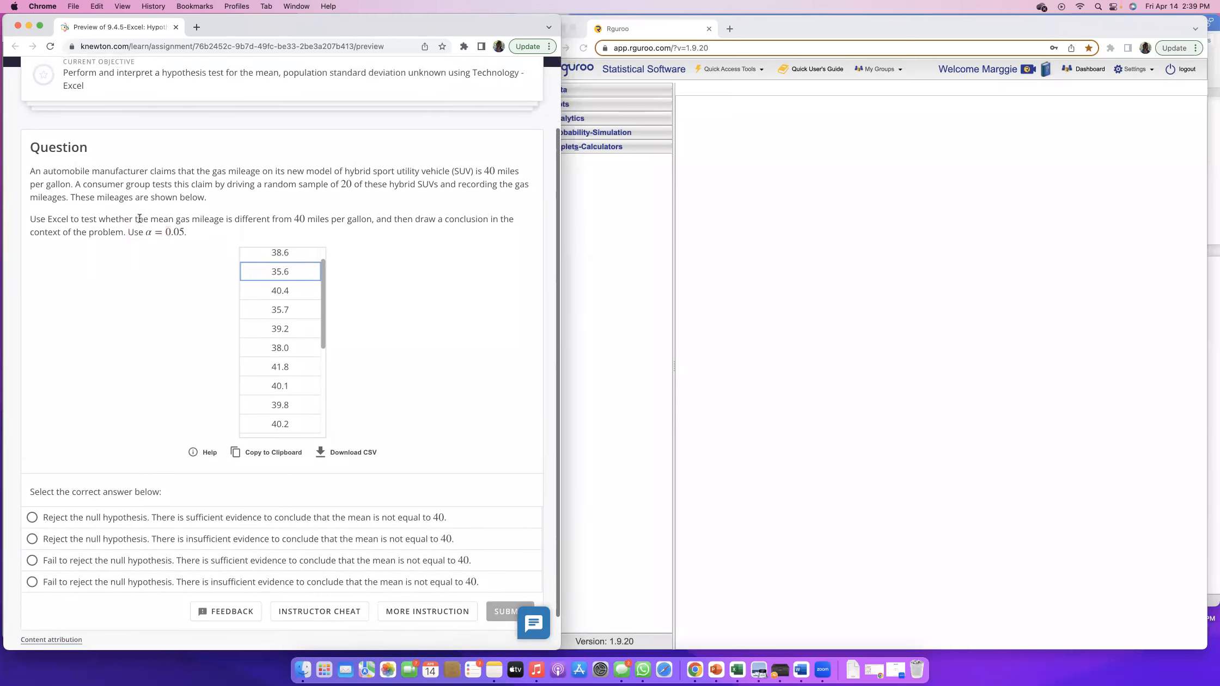
scroll(140, 218, down, 1)
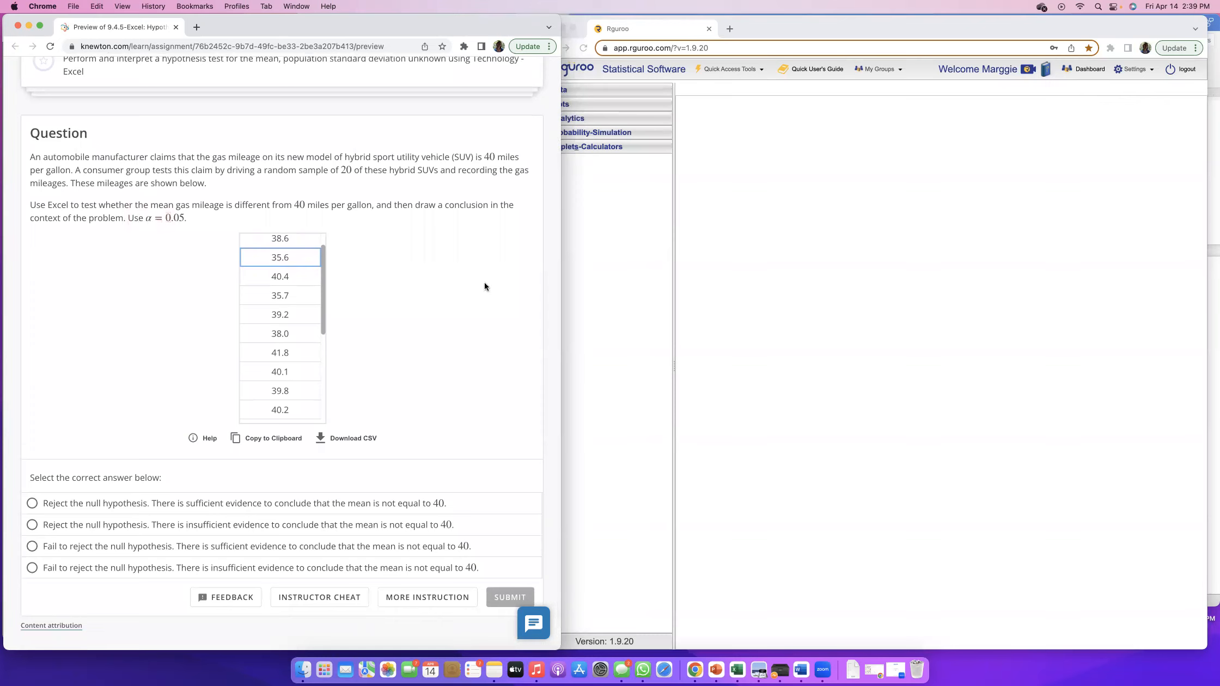
Download the question's mileage data as a CSV file.
click(337, 441)
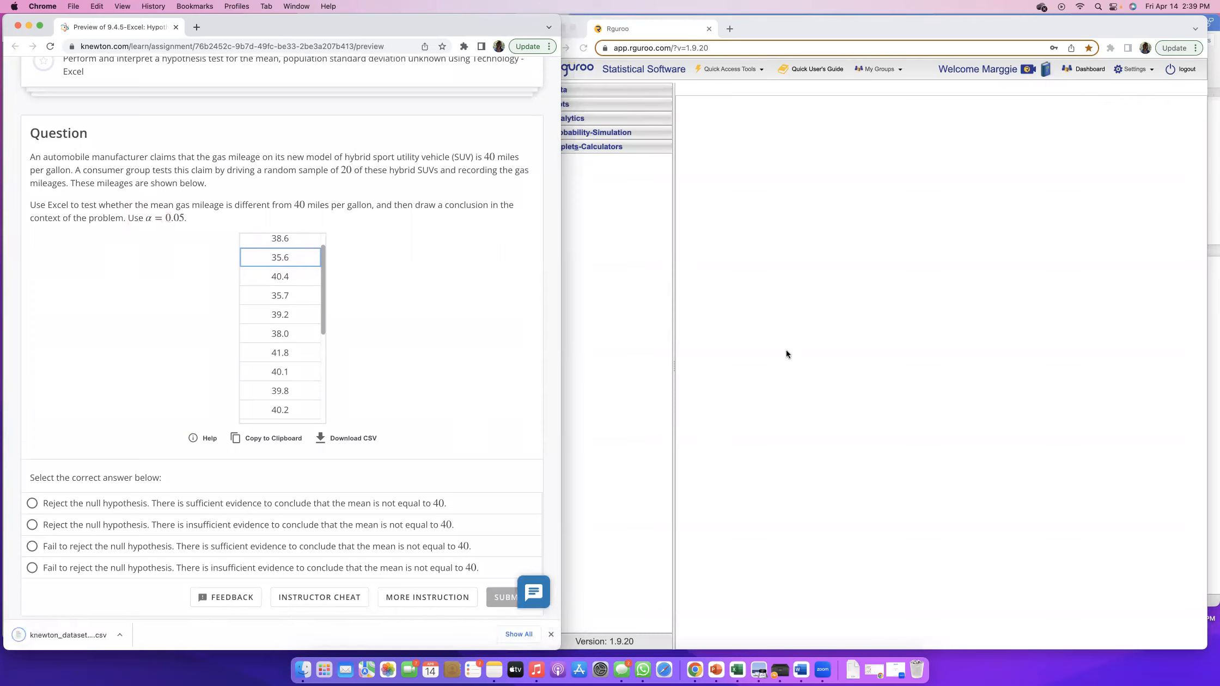
scroll(322, 316, up, 1)
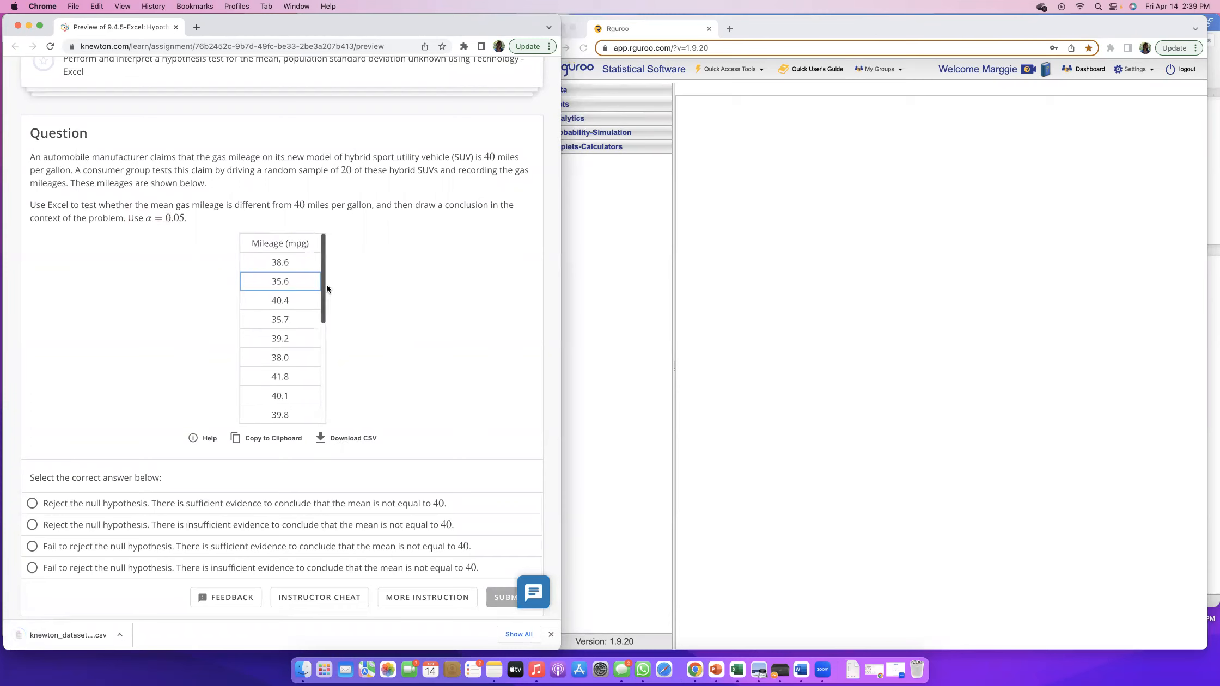
Switch to Rguroo and import the downloaded Knewton CSV file as a dataset named SUV Mileage.
click(616, 191)
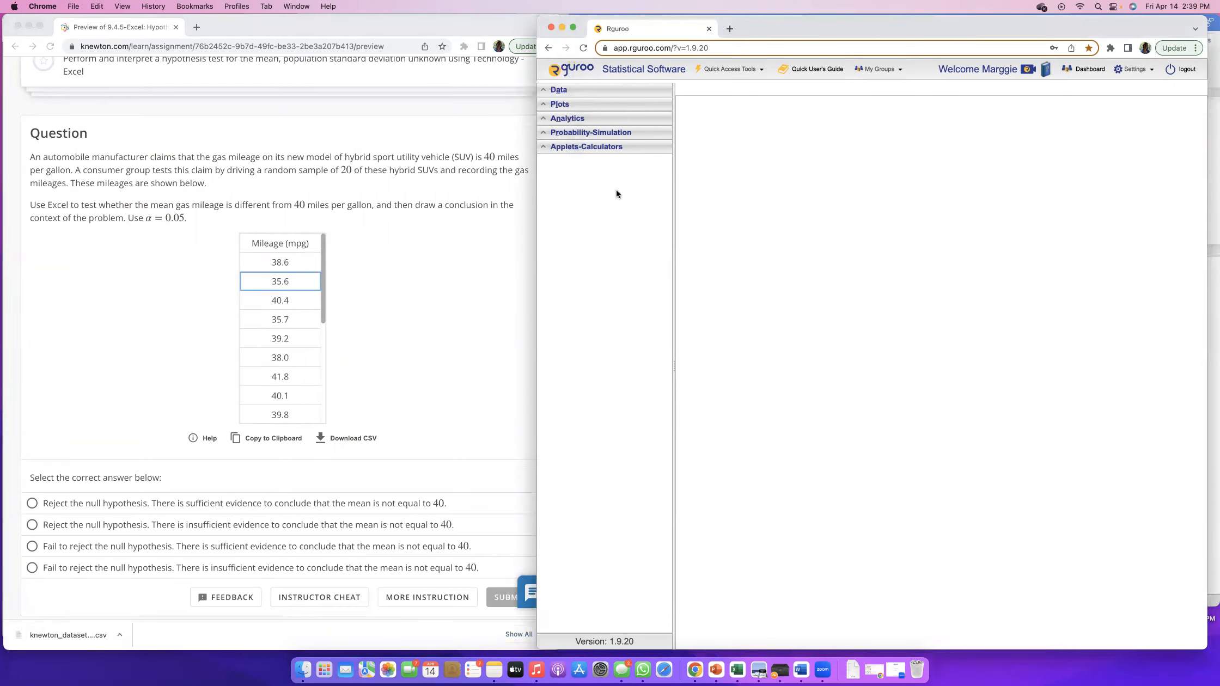
click(549, 91)
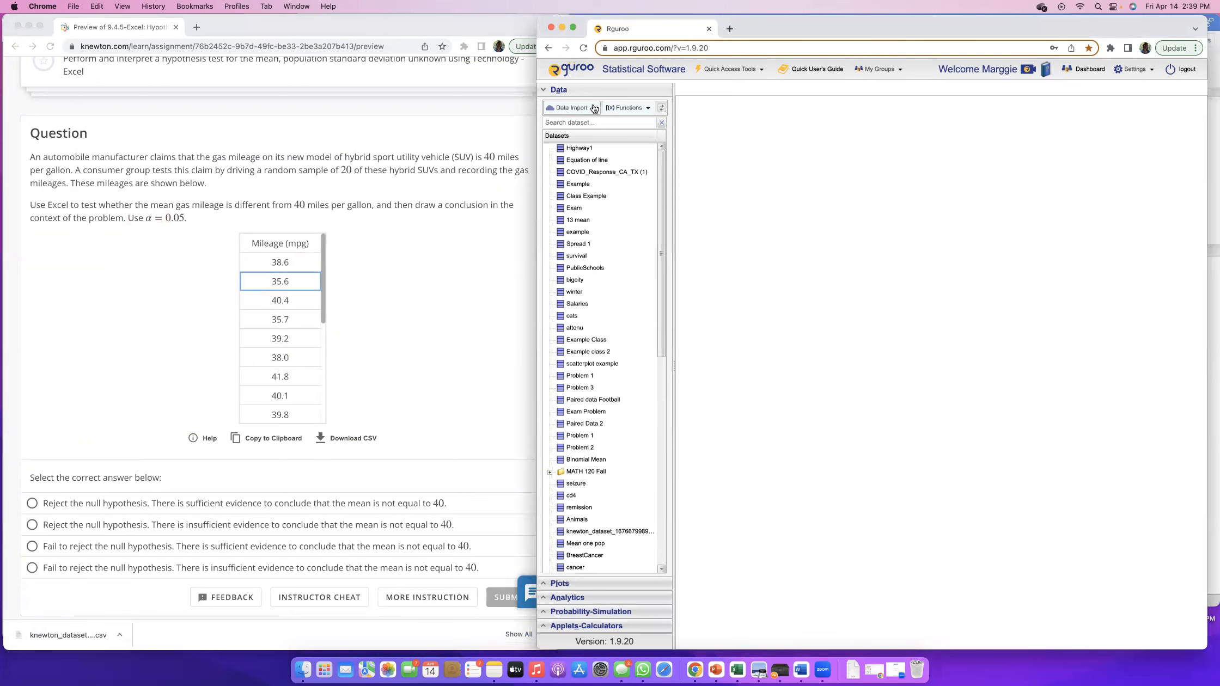
click(592, 108)
click(586, 122)
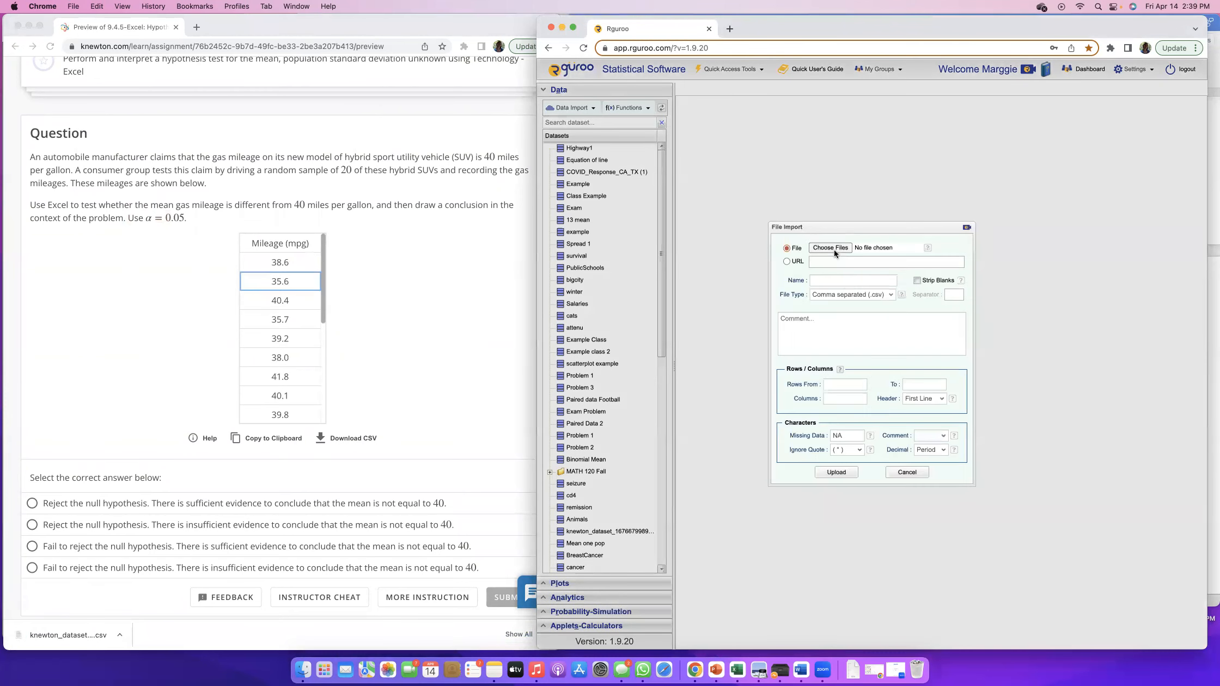
click(828, 248)
click(798, 267)
double_click(797, 267)
drag(812, 281, 946, 282)
key(BackSpace)
text(SUV Mileage)
click(834, 473)
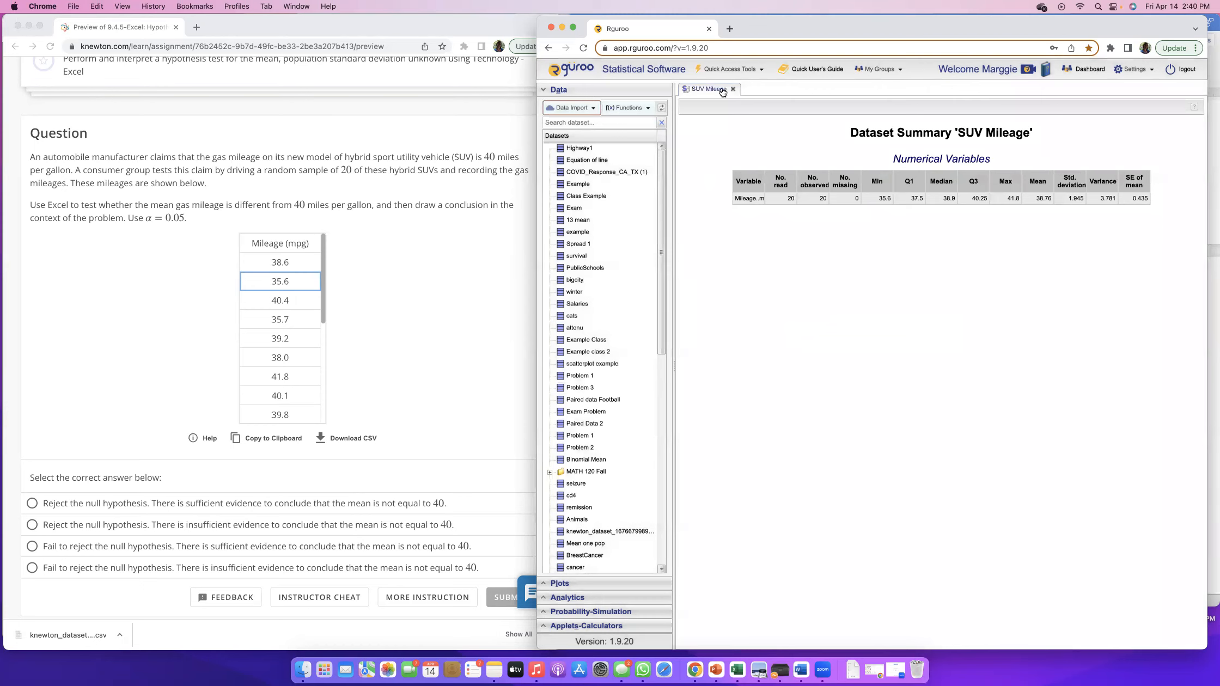
Create a new one-population mean inference analysis.
click(543, 91)
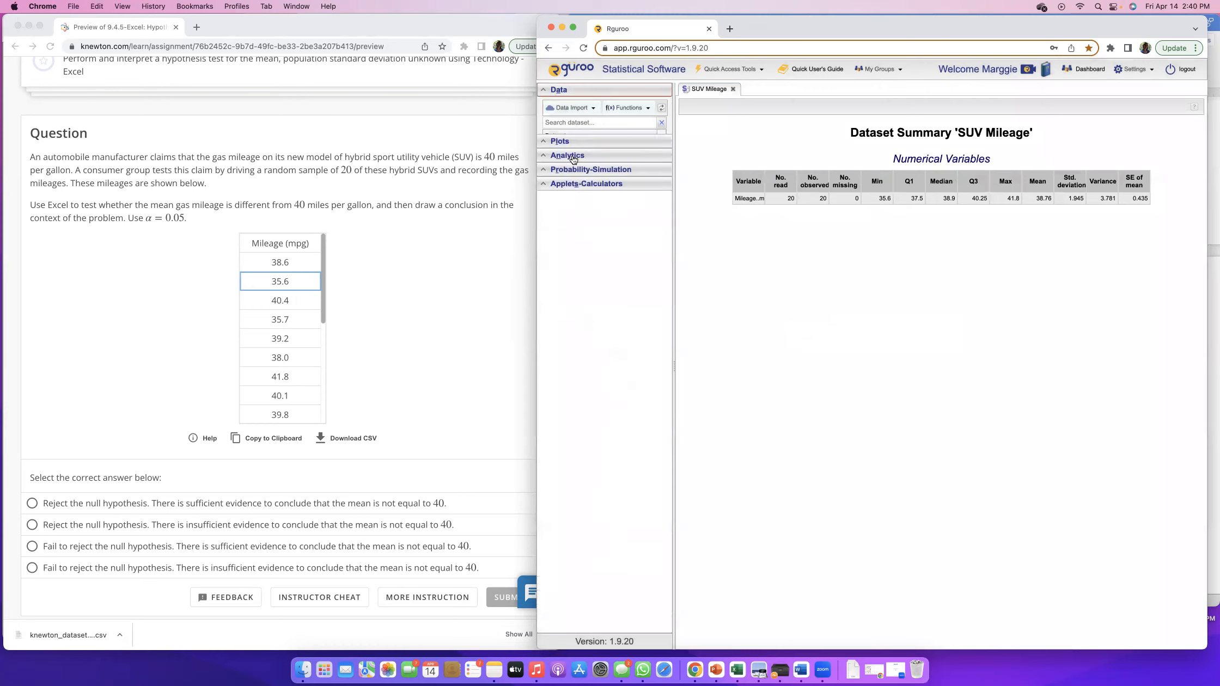
click(547, 120)
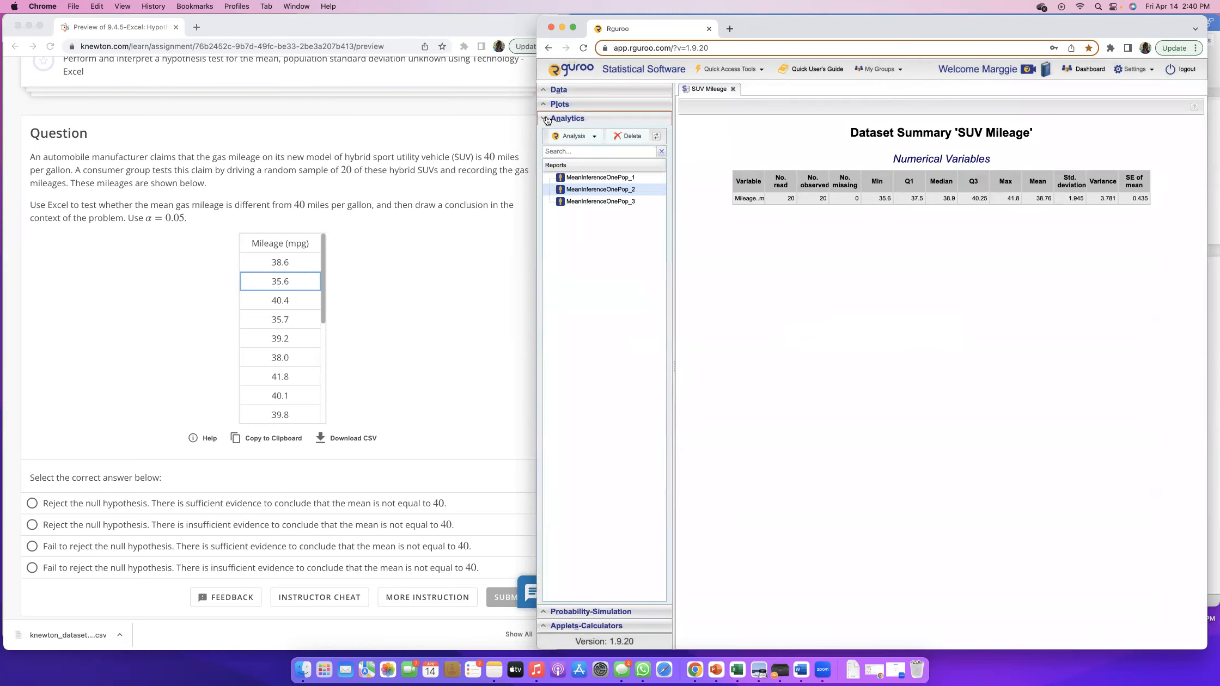
click(596, 140)
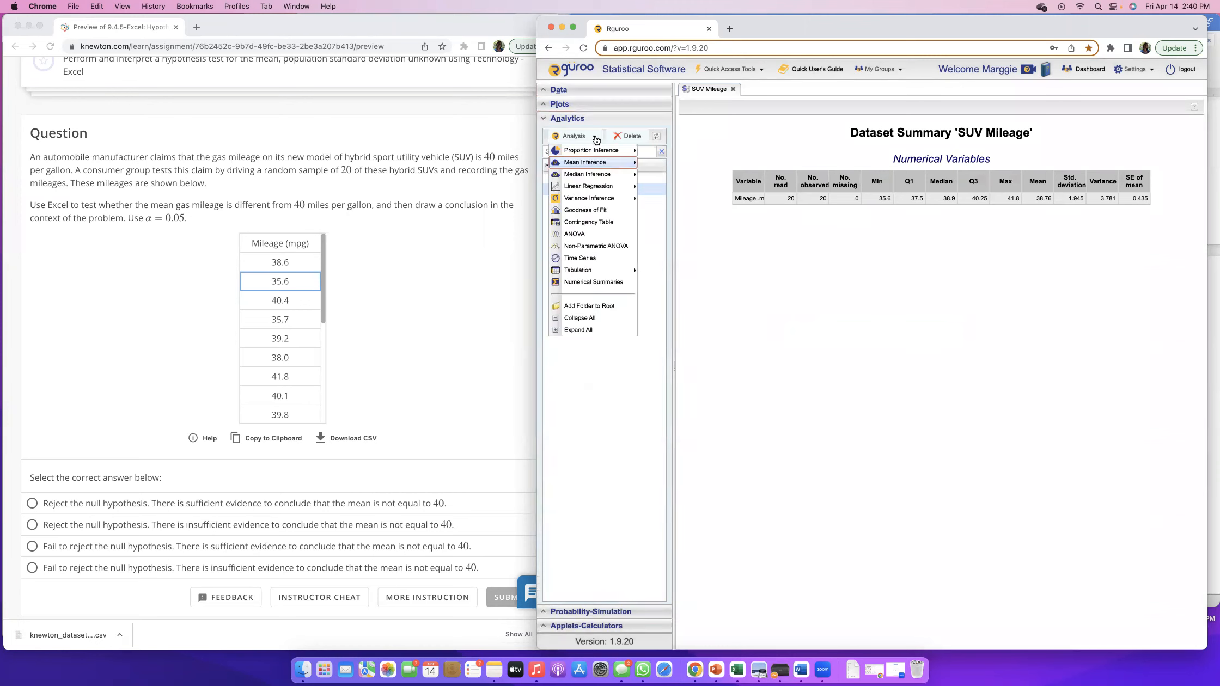
mouse_move(592, 162)
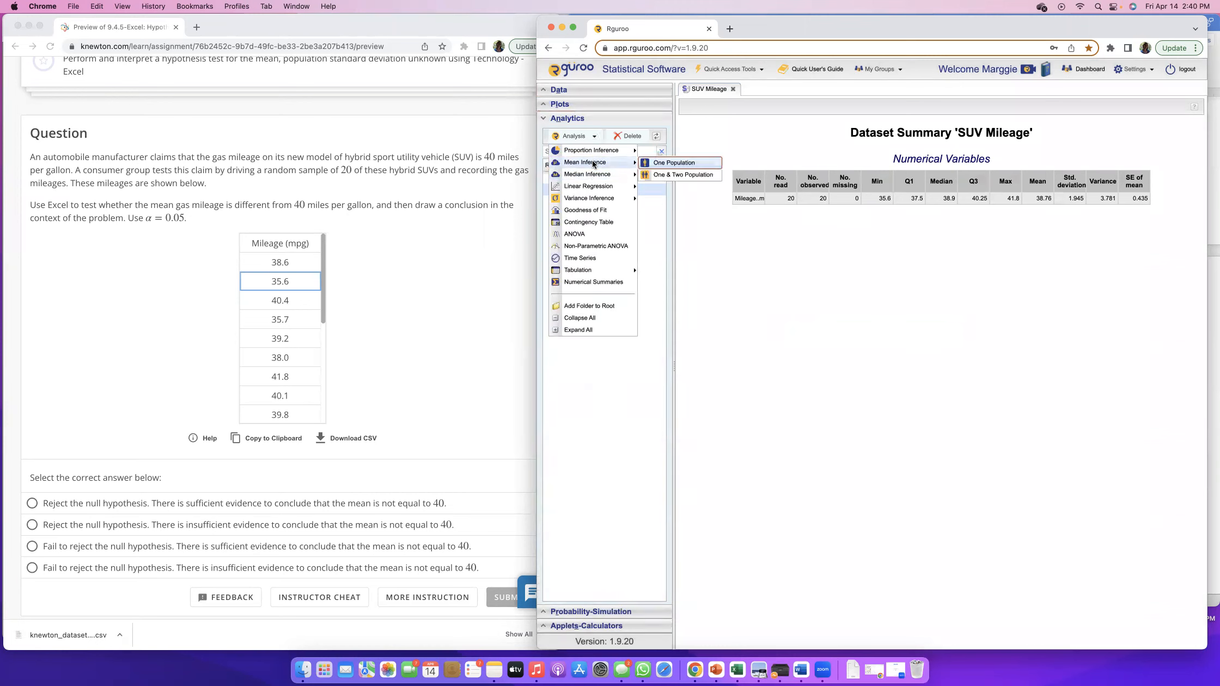
click(679, 162)
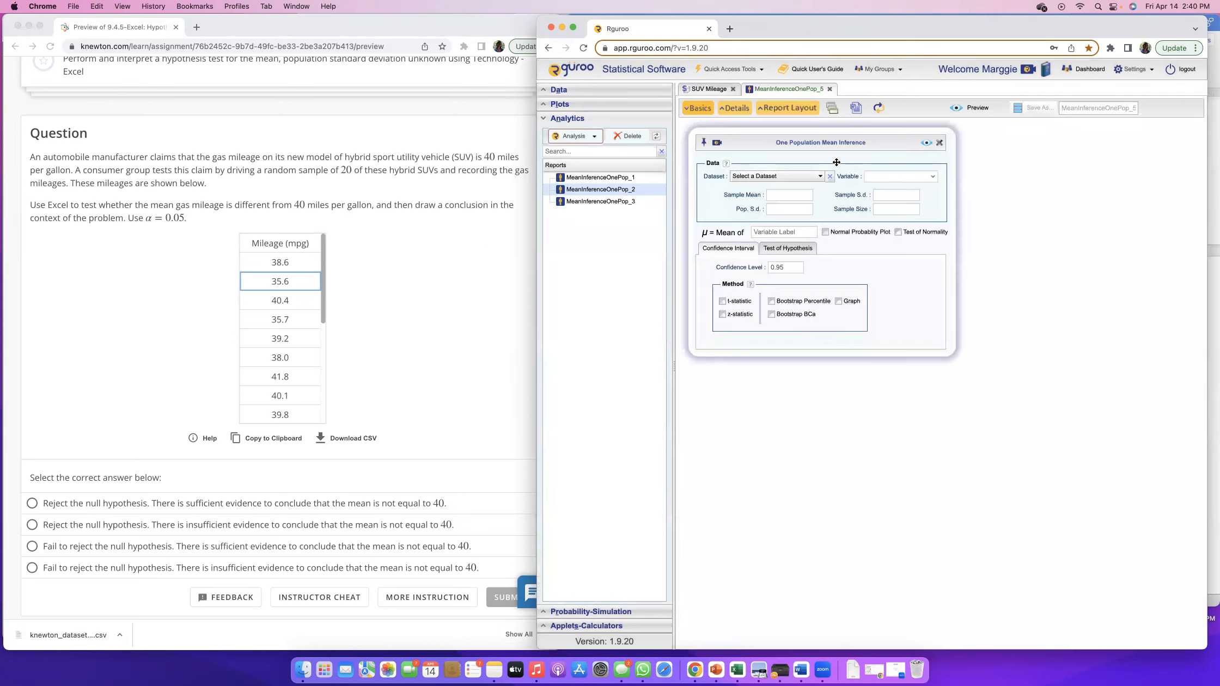
Set the analysis data to the SUV Mileage dataset with Mileage..mpg. as the variable.
click(778, 177)
scroll(778, 282, down, 10)
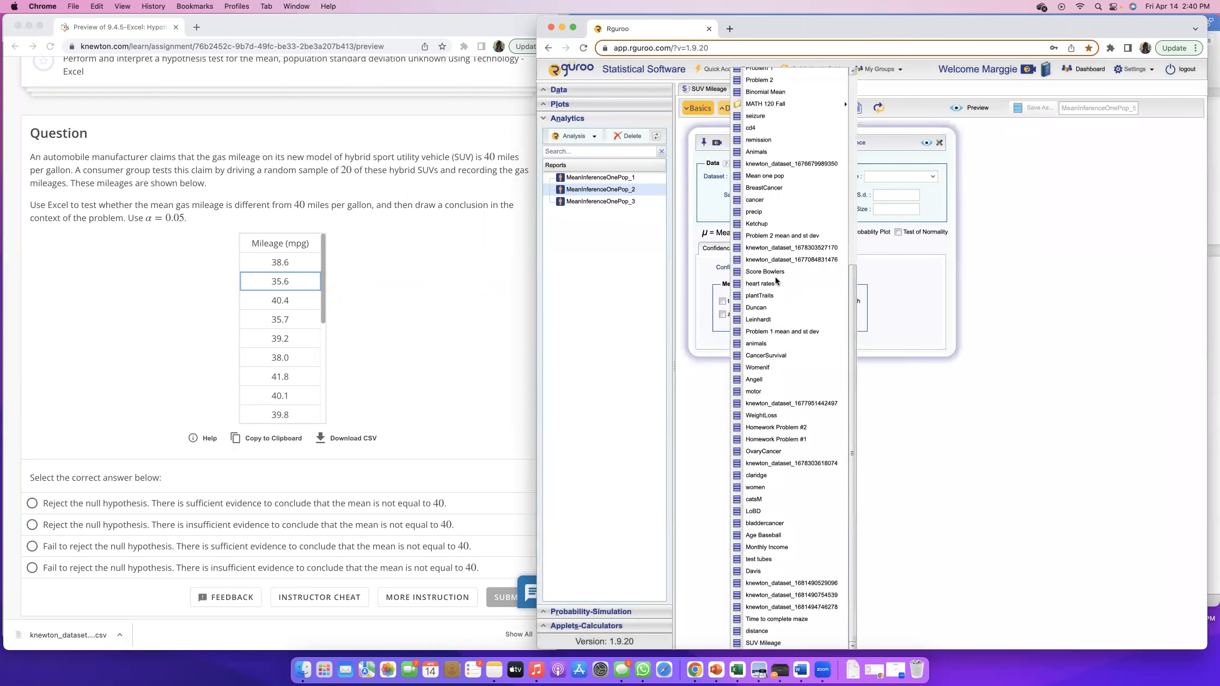
click(760, 643)
click(931, 180)
click(879, 185)
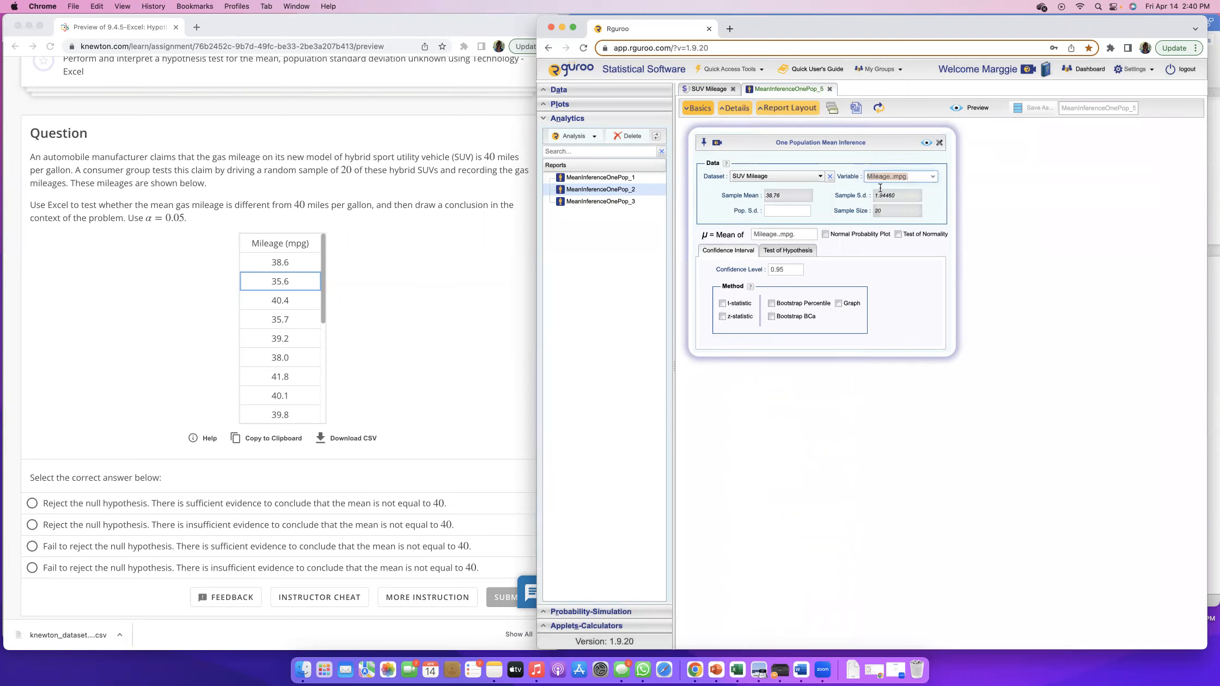
Choose the t-statistic method for the confidence interval, leaving the population standard deviation blank.
click(787, 194)
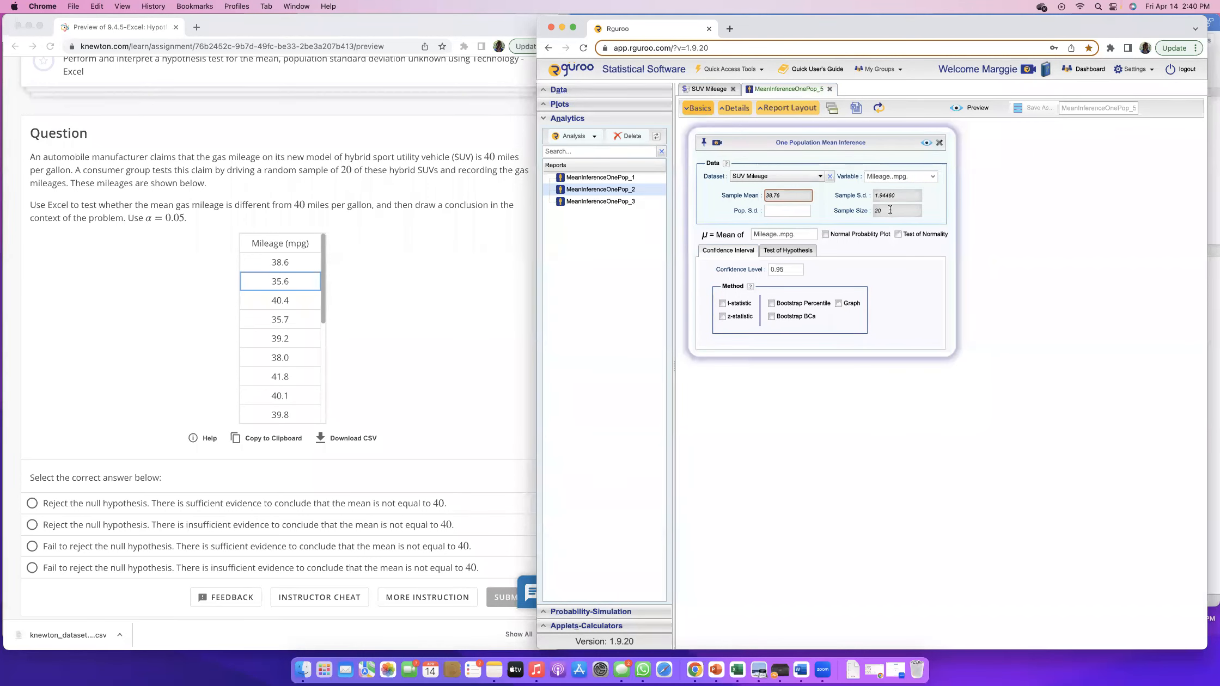
click(783, 212)
click(722, 304)
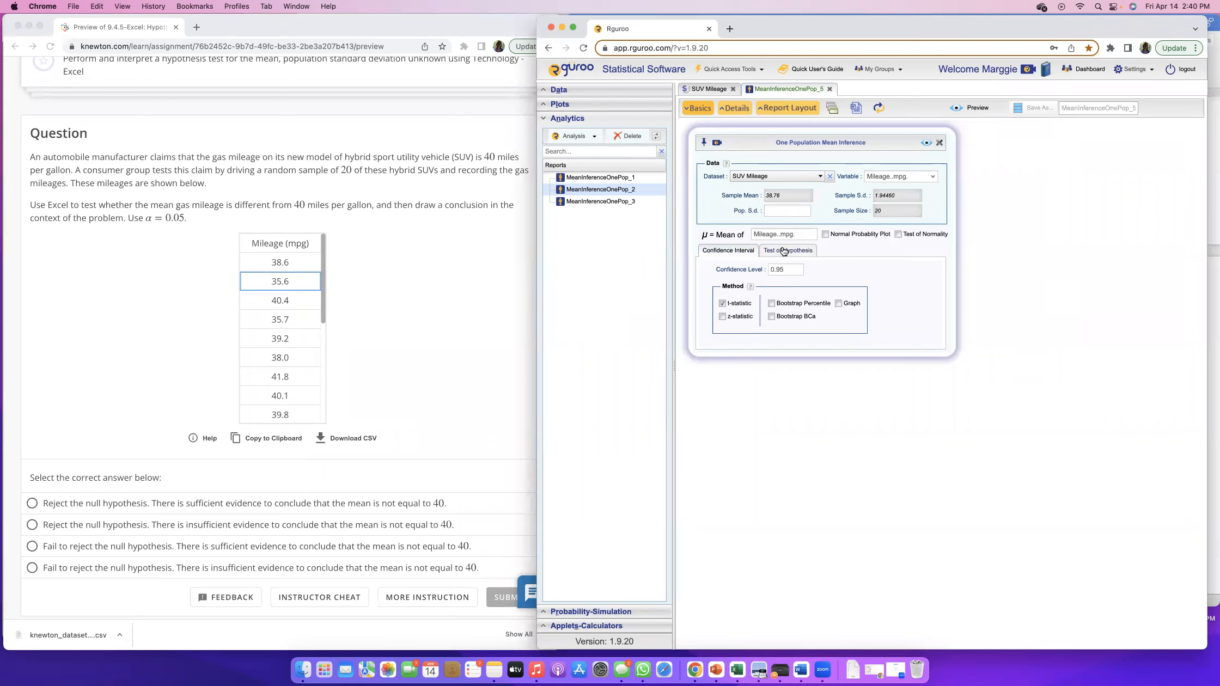
Set up a t-statistic hypothesis test with the alternative that the mean is not equal to 40, and generate the report.
click(810, 252)
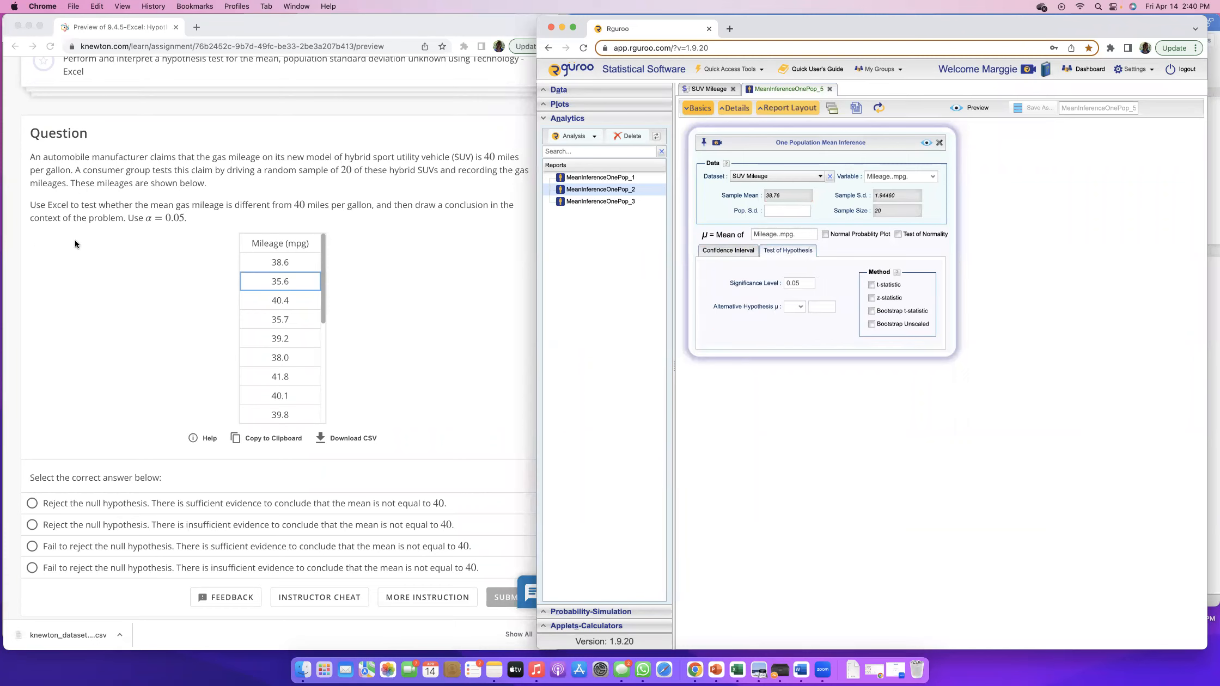
click(804, 282)
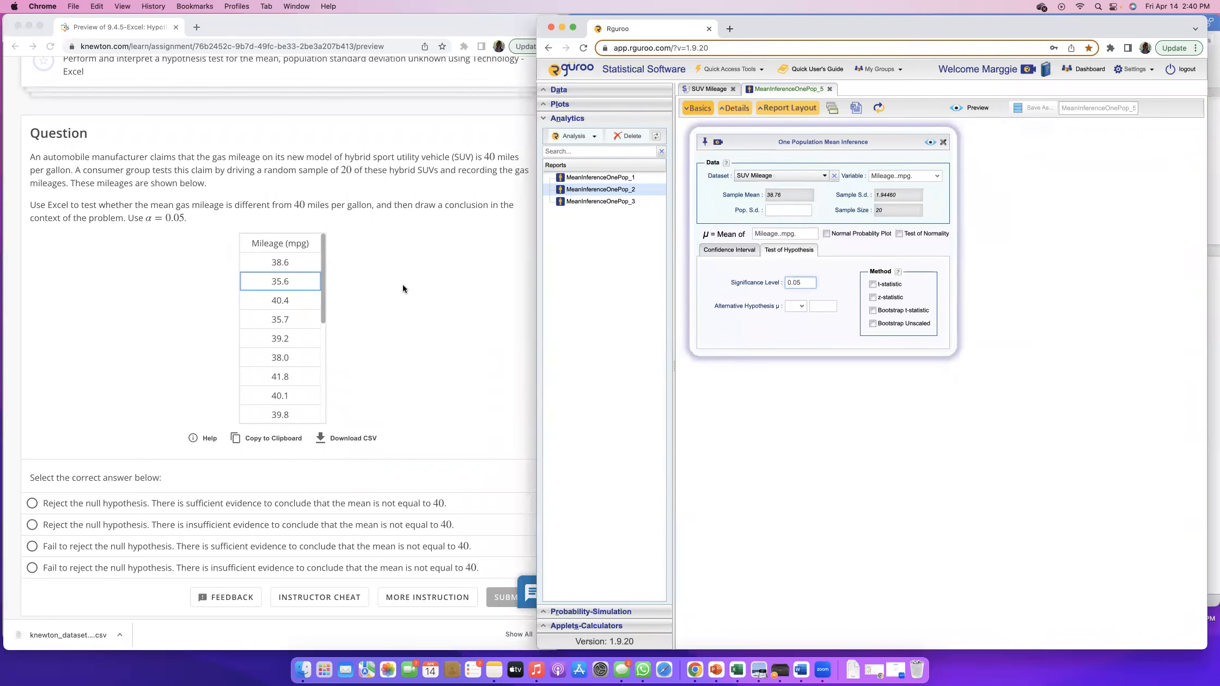
click(226, 226)
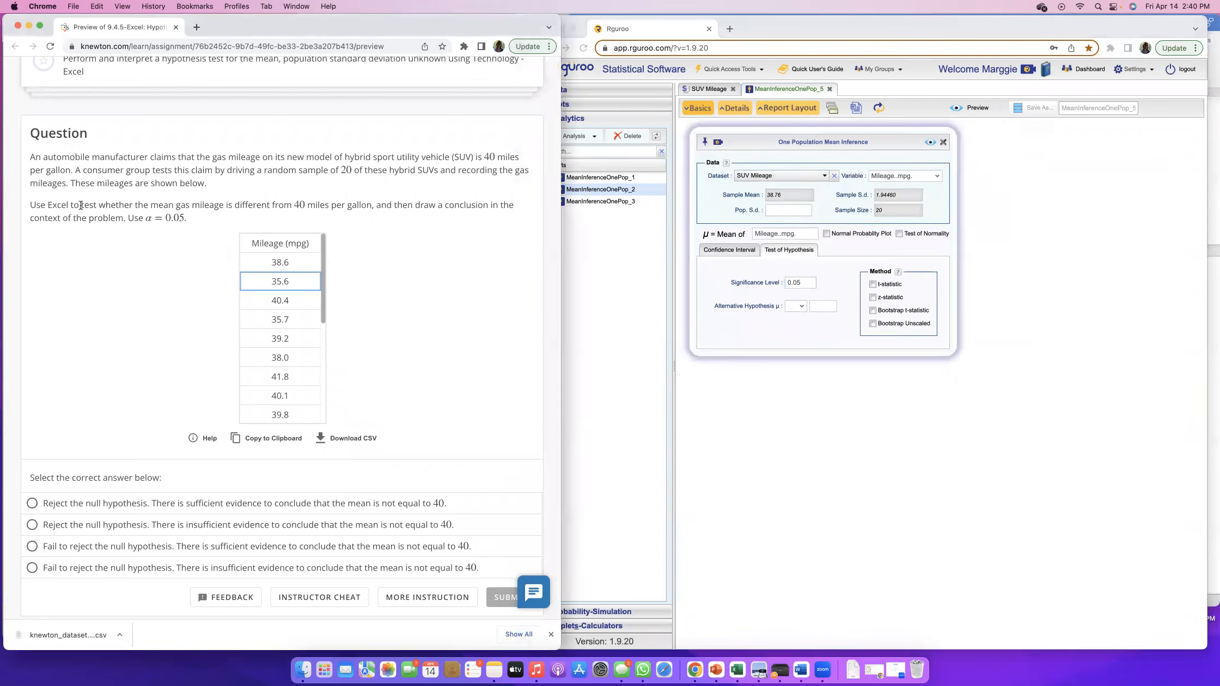
drag(81, 205, 373, 205)
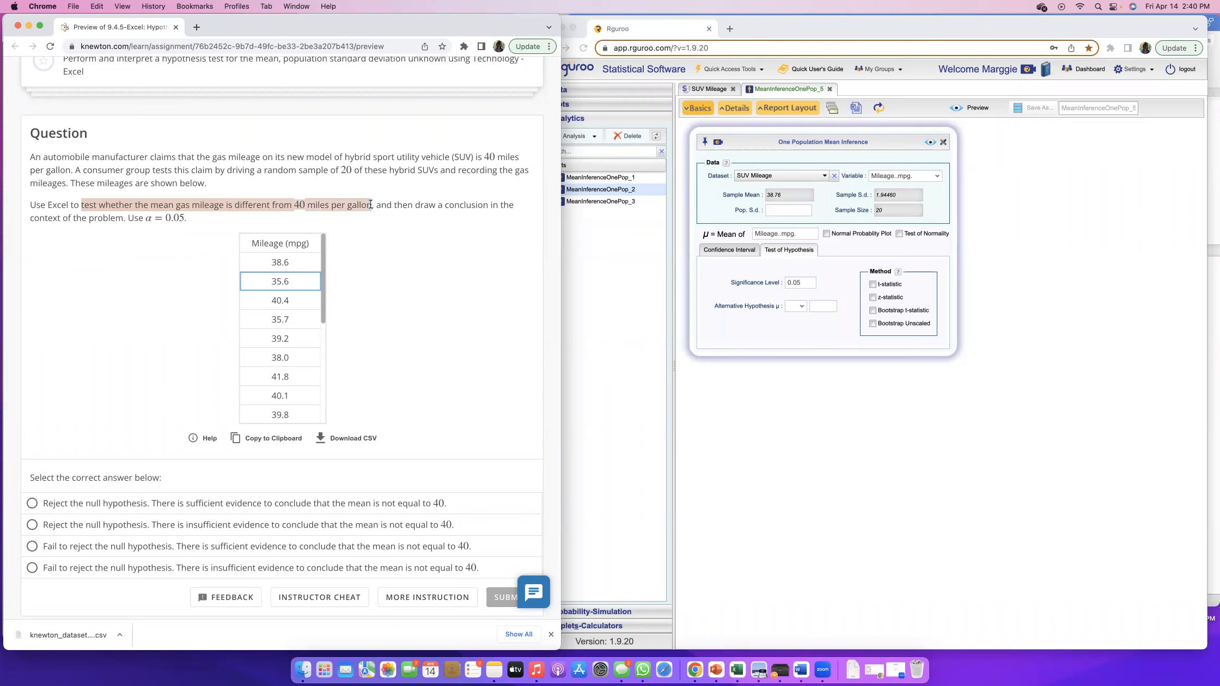
click(226, 207)
drag(227, 207, 276, 206)
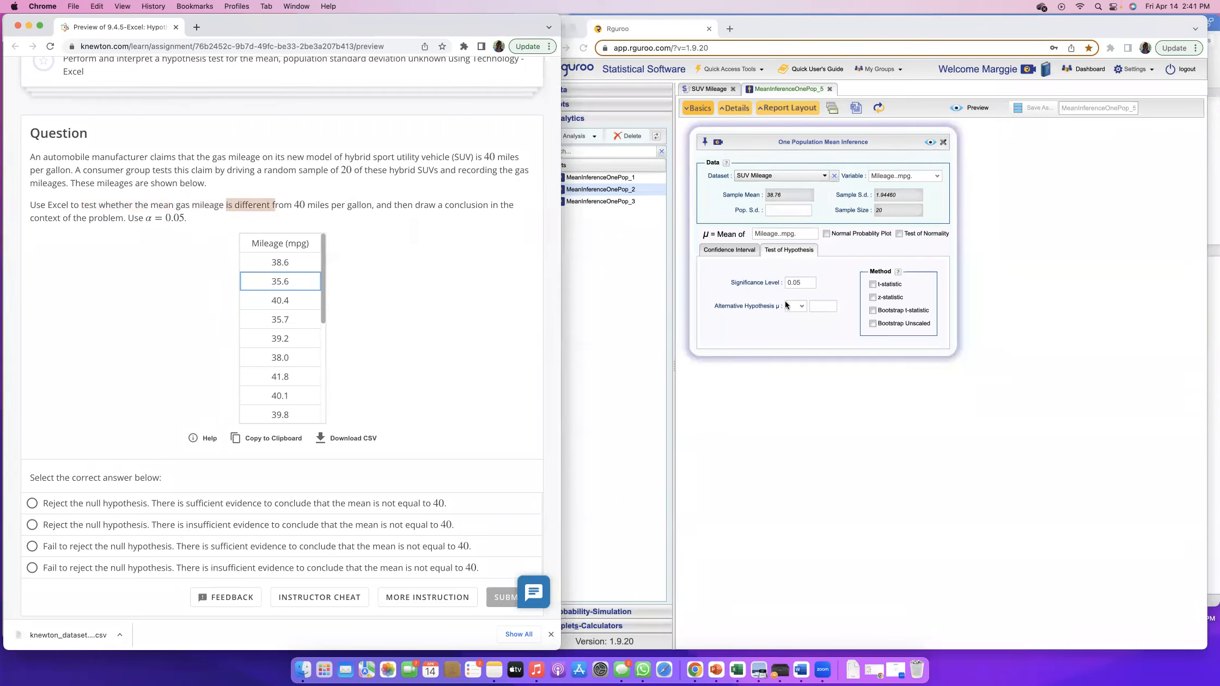
click(802, 306)
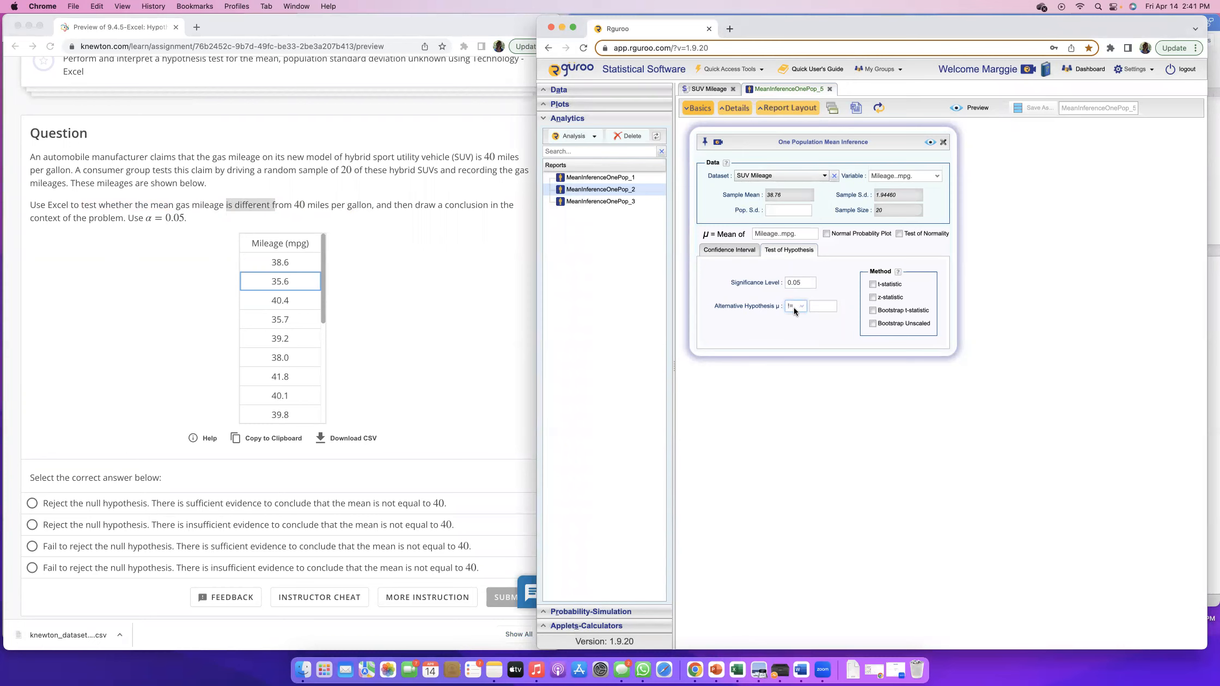
click(823, 305)
text(40)
click(872, 283)
click(933, 143)
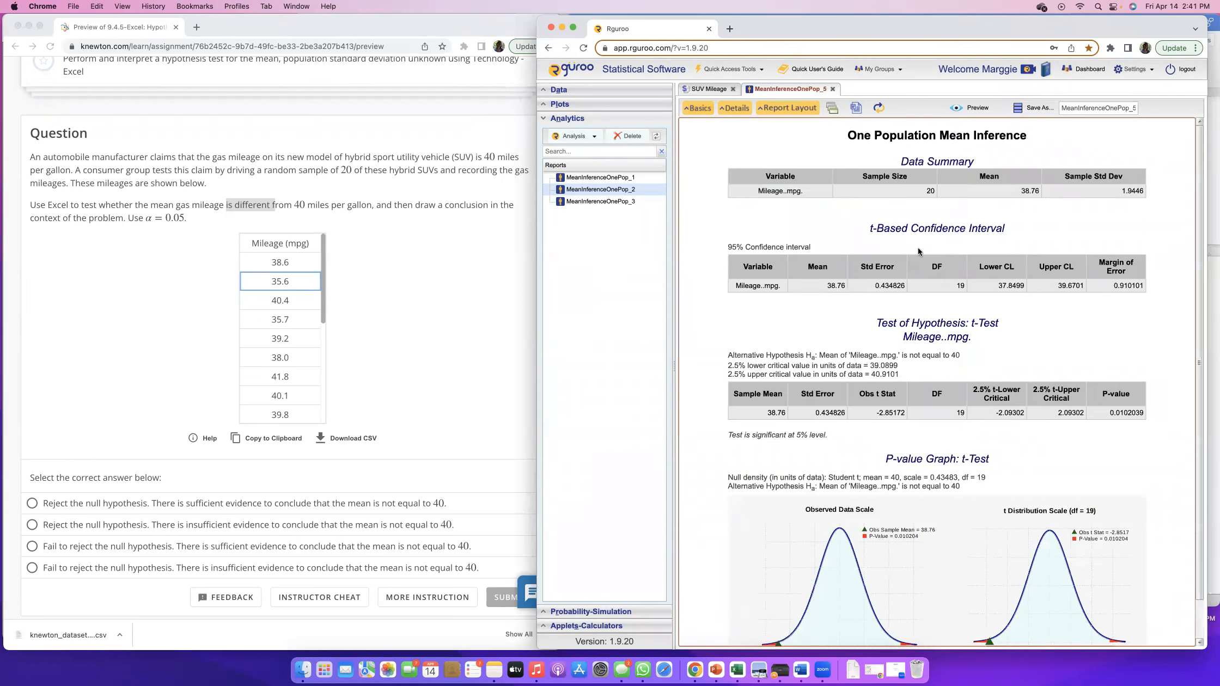
Examine the report's t-based confidence interval limits and compare the t-test's P-value with the question's significance level.
scroll(920, 276, down, 2)
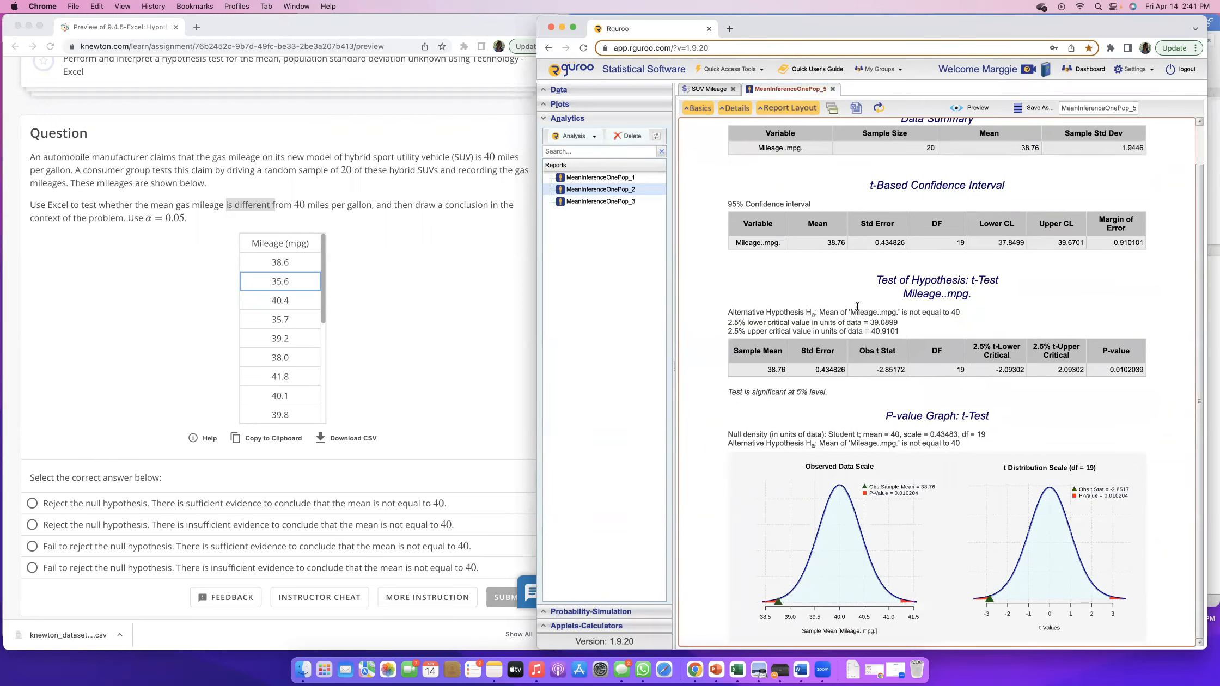
scroll(985, 296, up, 2)
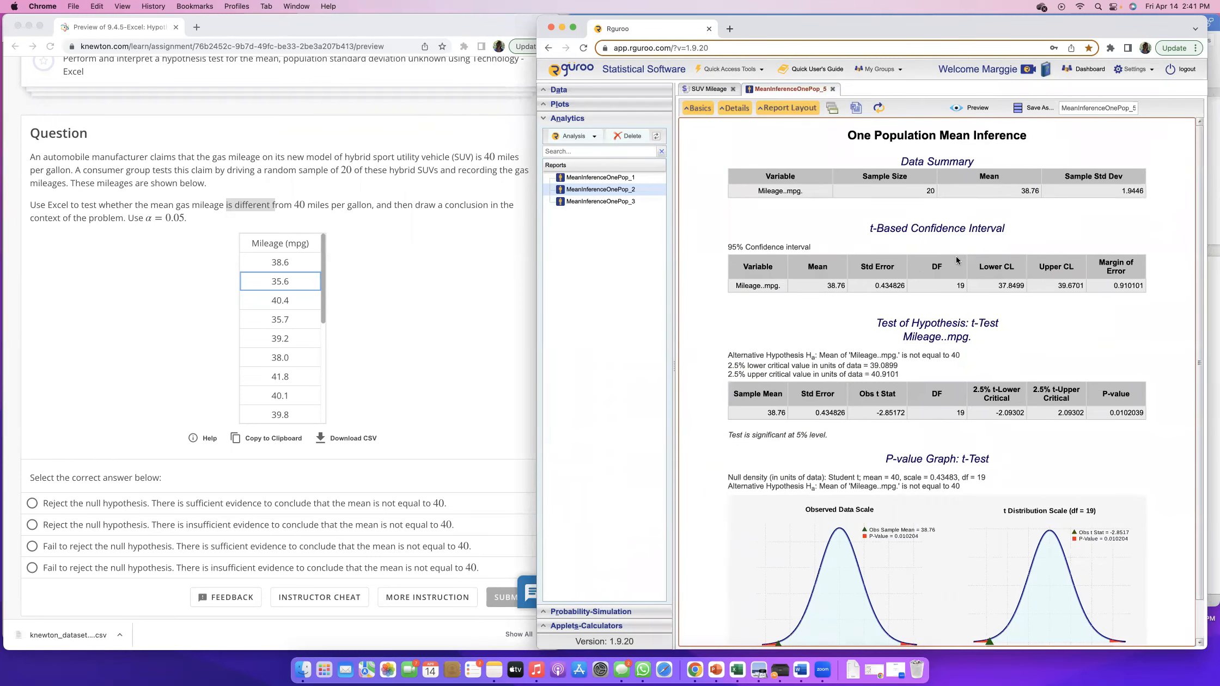
drag(869, 228, 1051, 248)
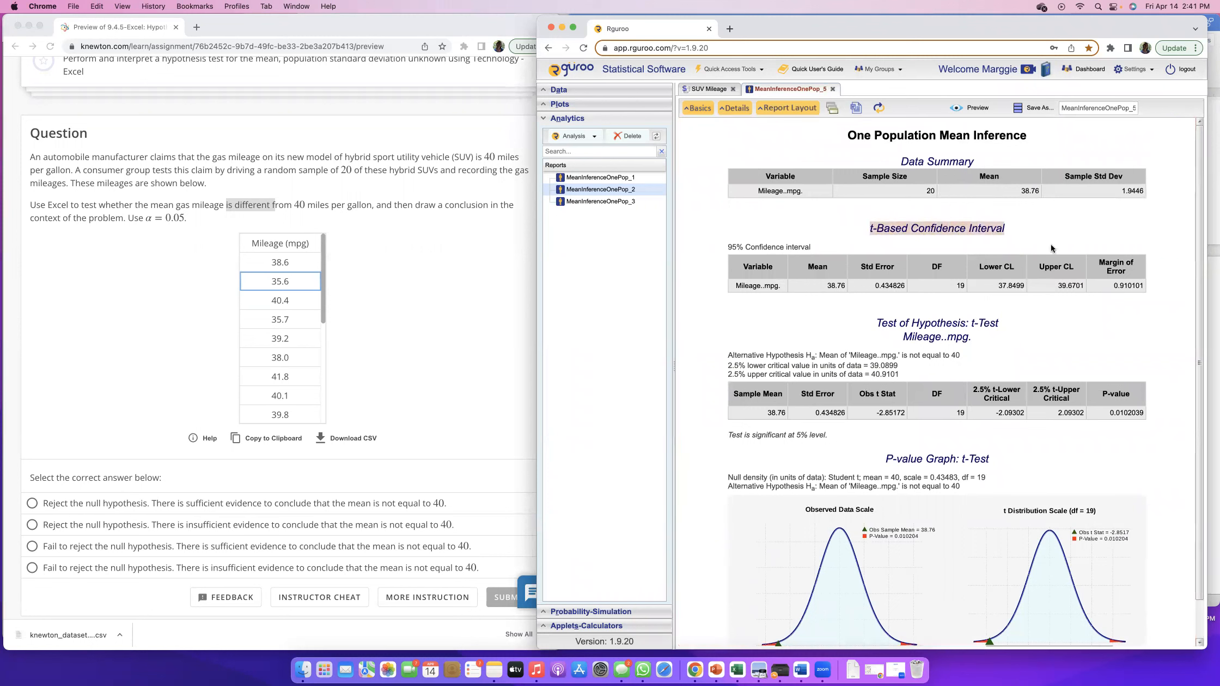
click(997, 285)
drag(998, 285, 1085, 289)
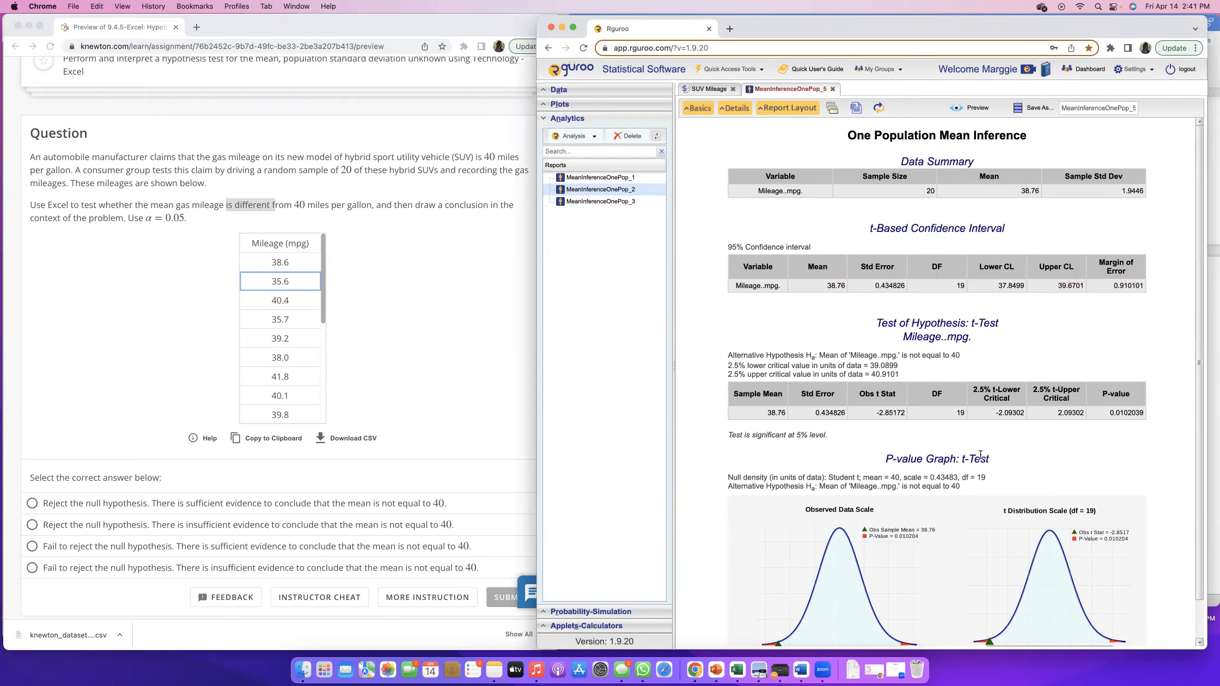
scroll(903, 581, down, 2)
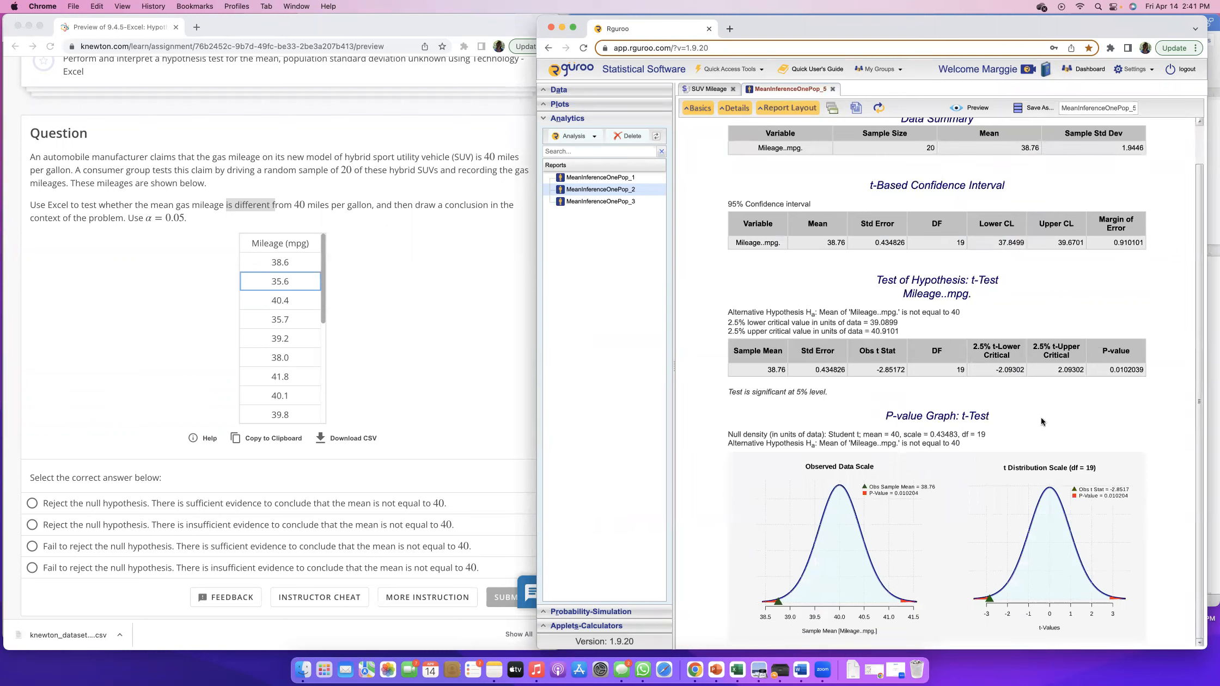
drag(1107, 369, 1140, 373)
drag(145, 217, 187, 219)
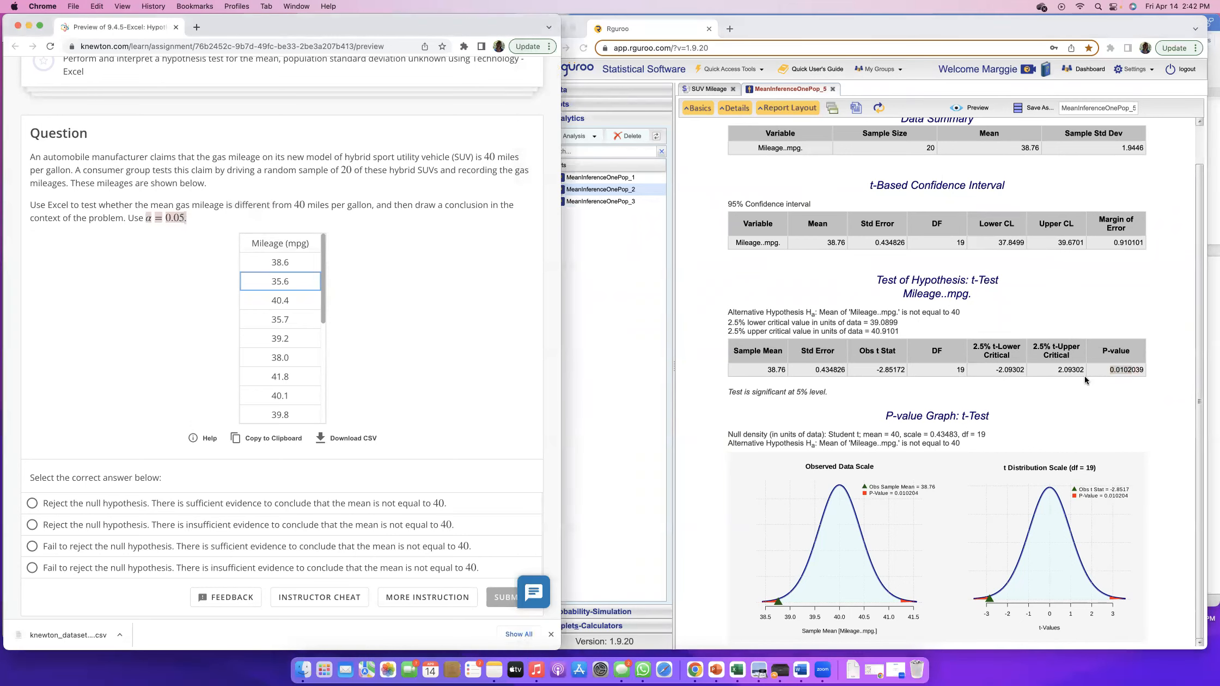
click(1107, 371)
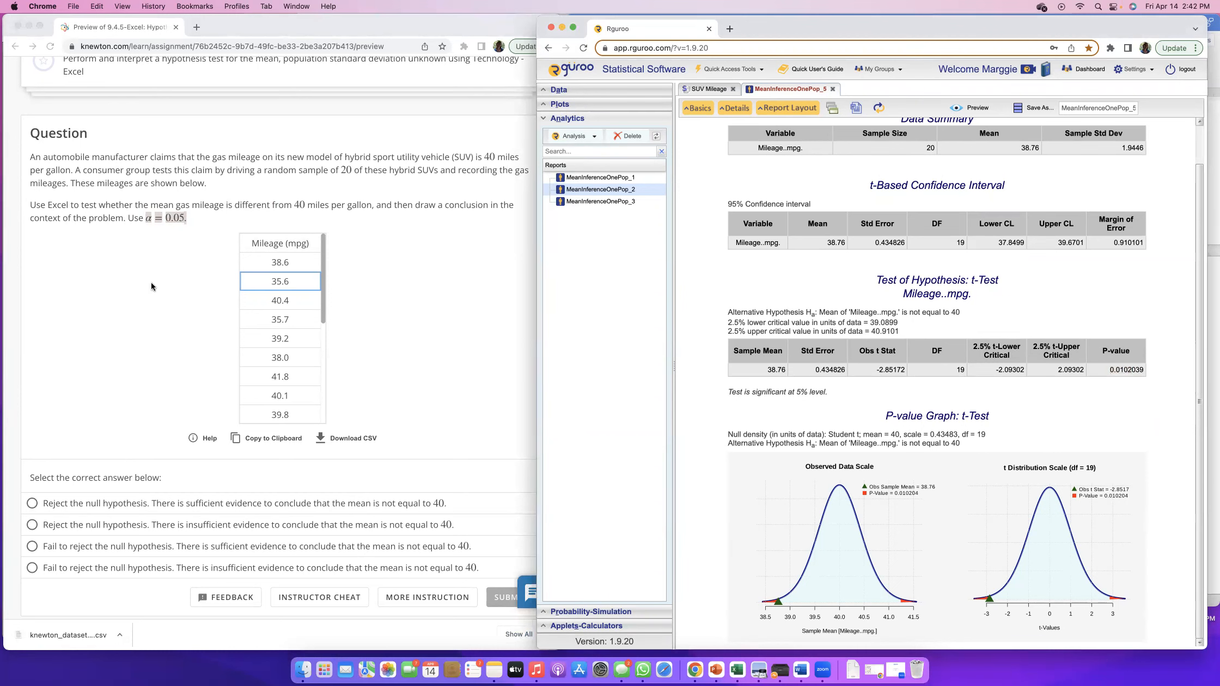
Submit the Knewton answer rejecting the null hypothesis with sufficient evidence that the mean is not equal to 40, and continue to the next question.
click(144, 222)
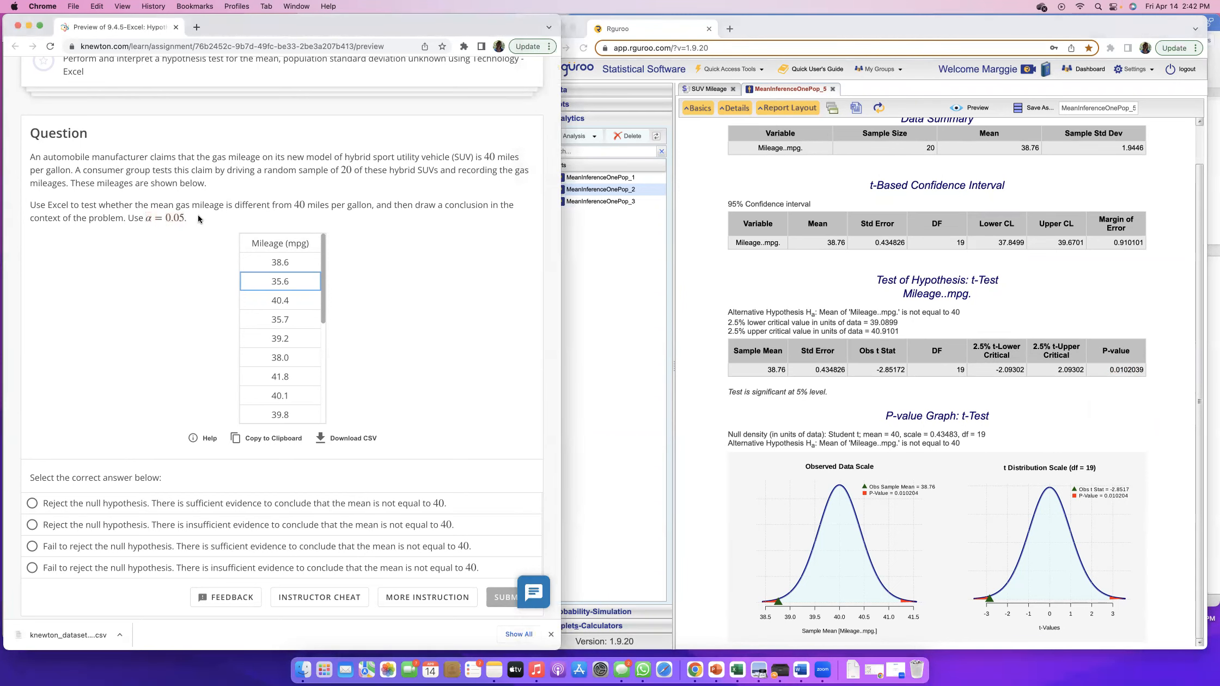
scroll(195, 231, down, 2)
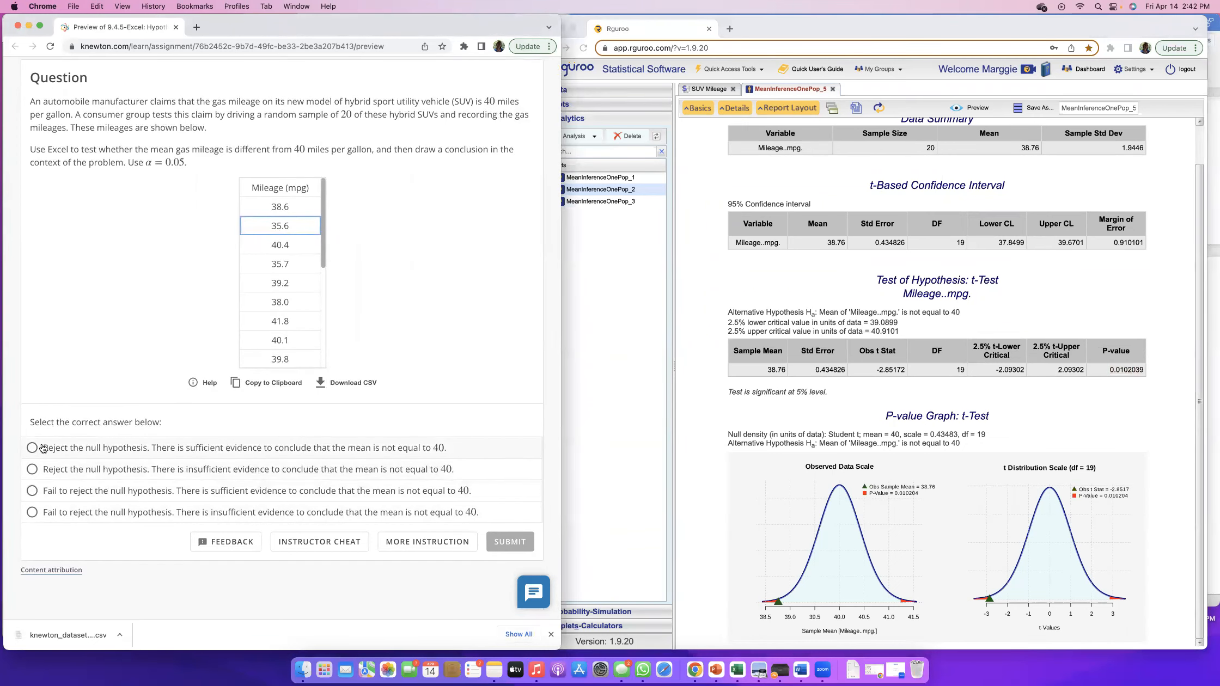
click(32, 469)
click(32, 448)
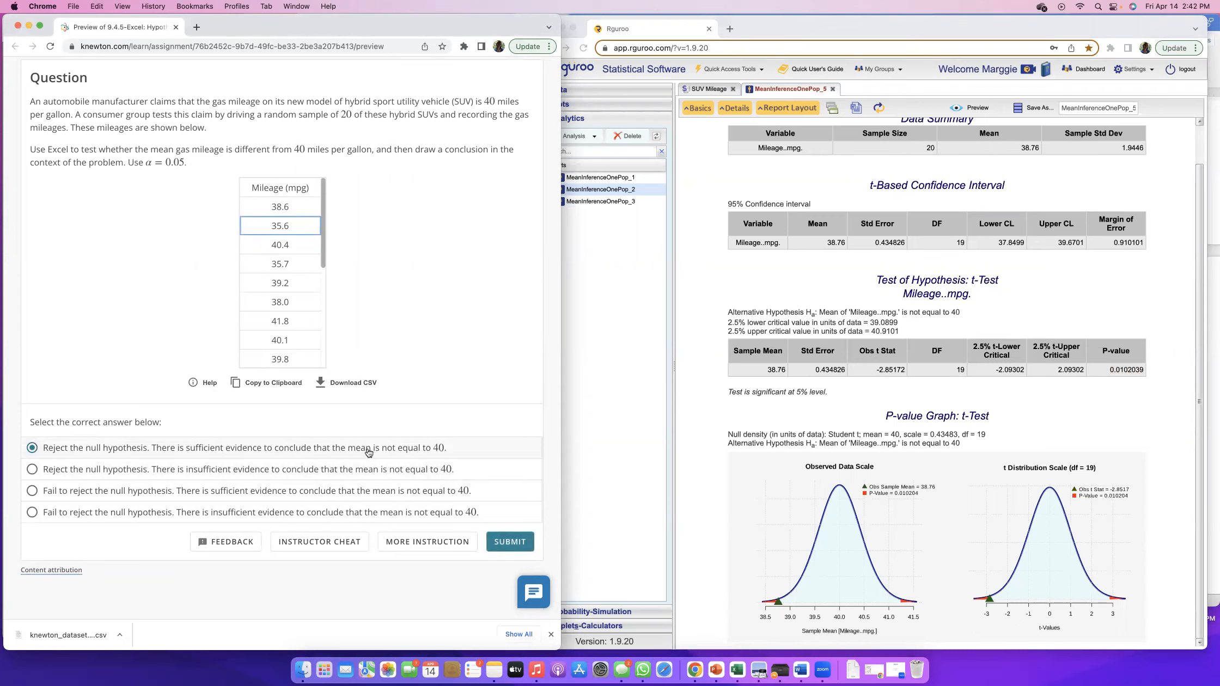
click(510, 547)
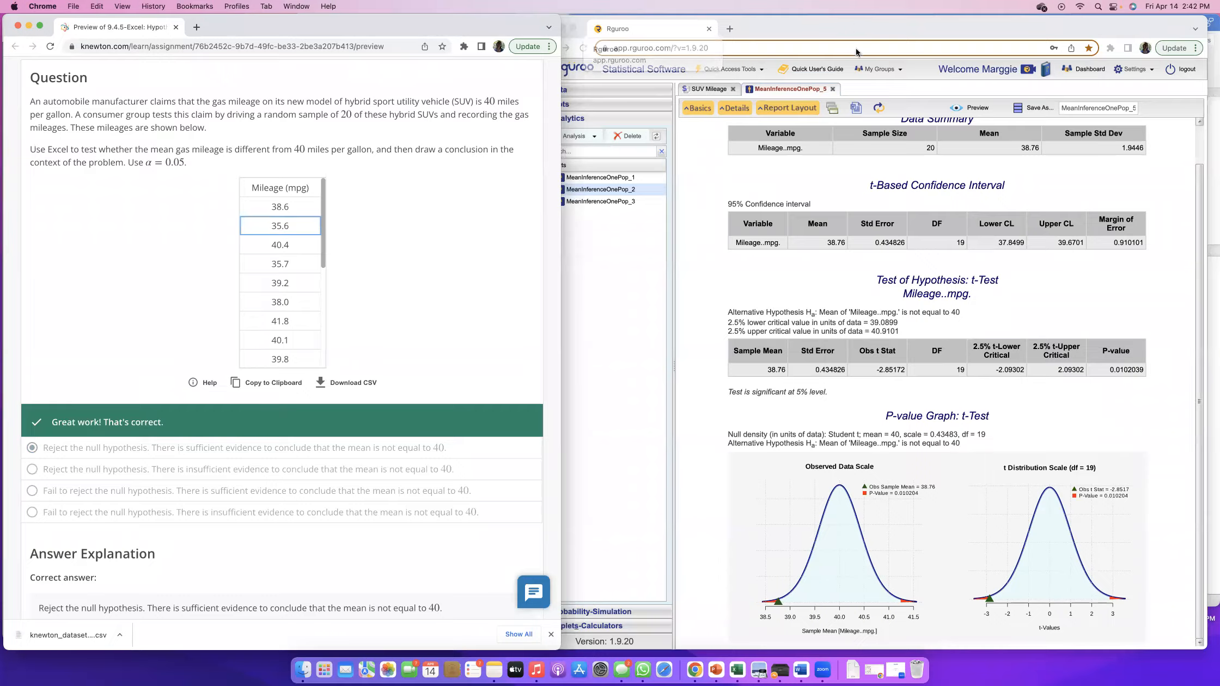
scroll(467, 543, down, 6)
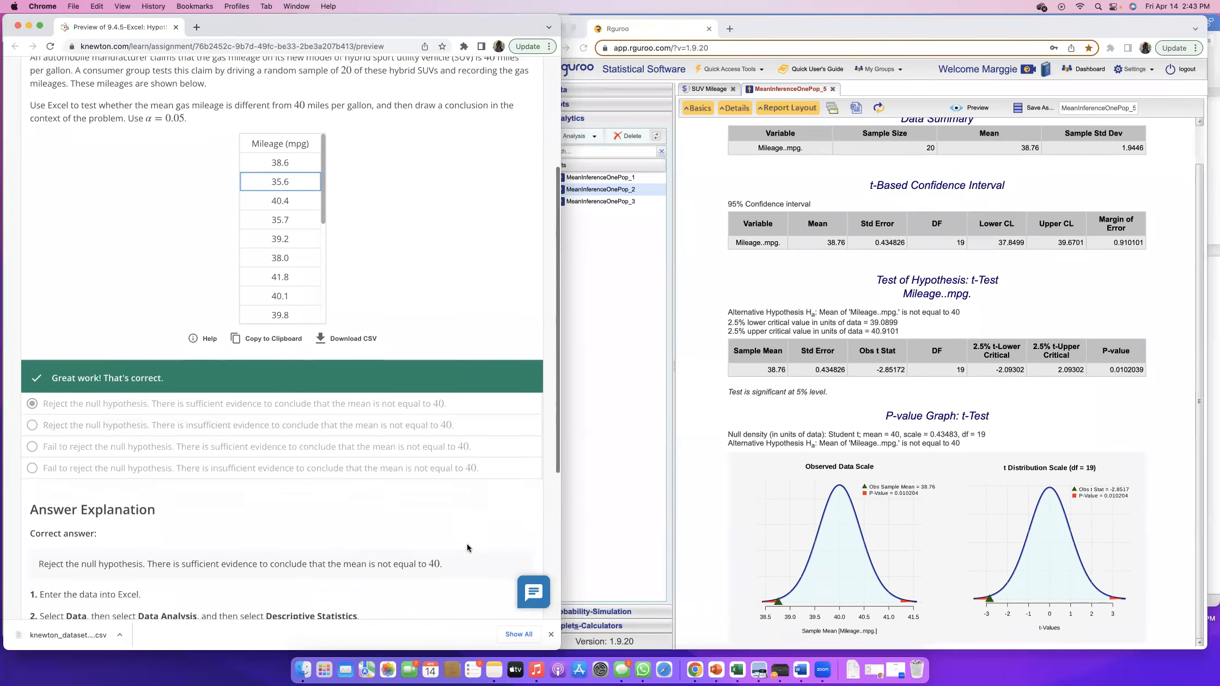
click(500, 547)
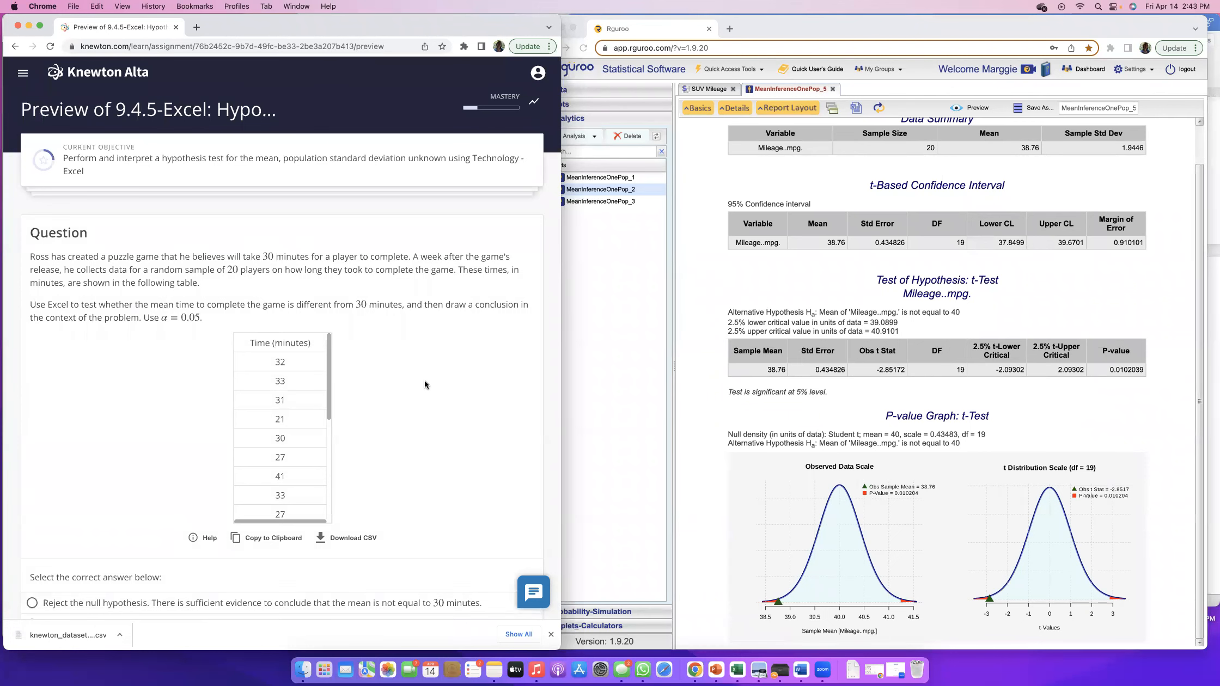
Download the puzzle-game completion times as a CSV and choose that file for a dataset import in Rguroo.
scroll(424, 379, down, 2)
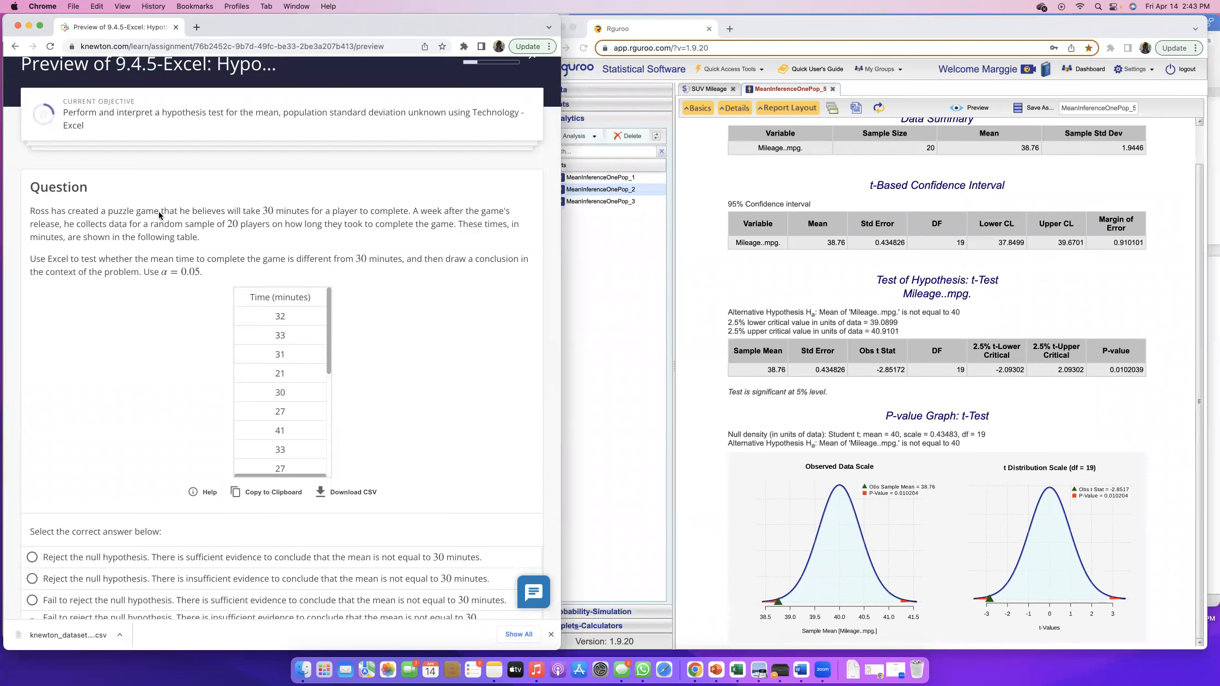
click(336, 493)
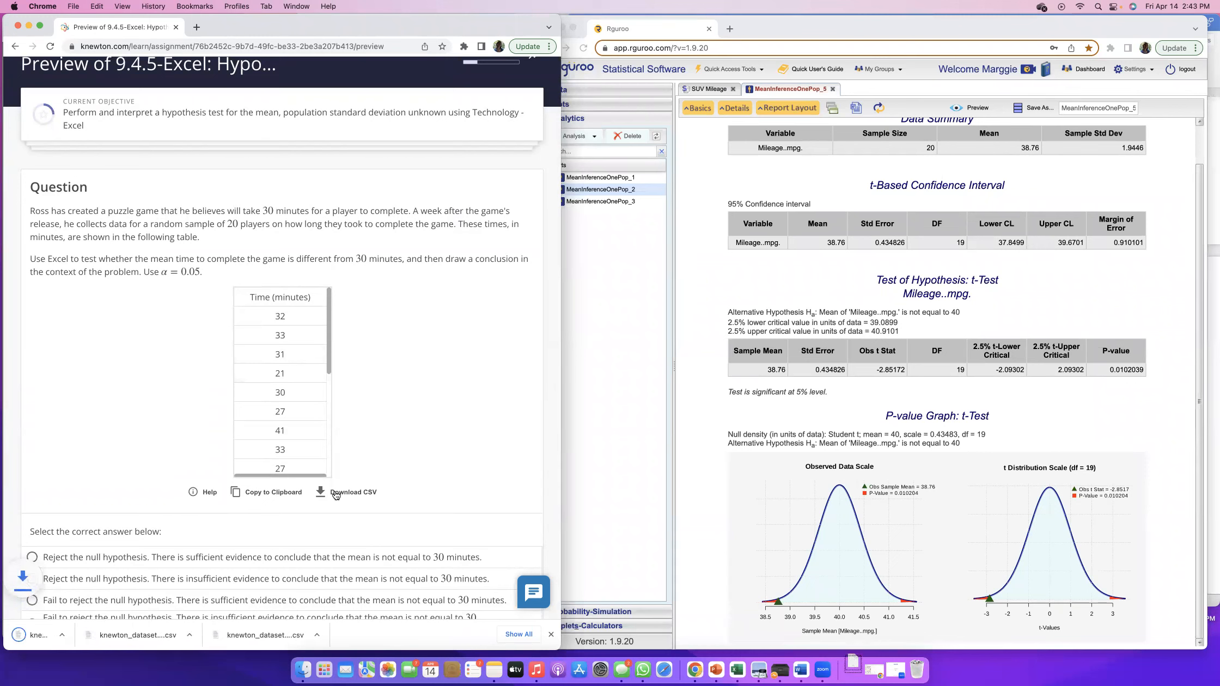
click(561, 84)
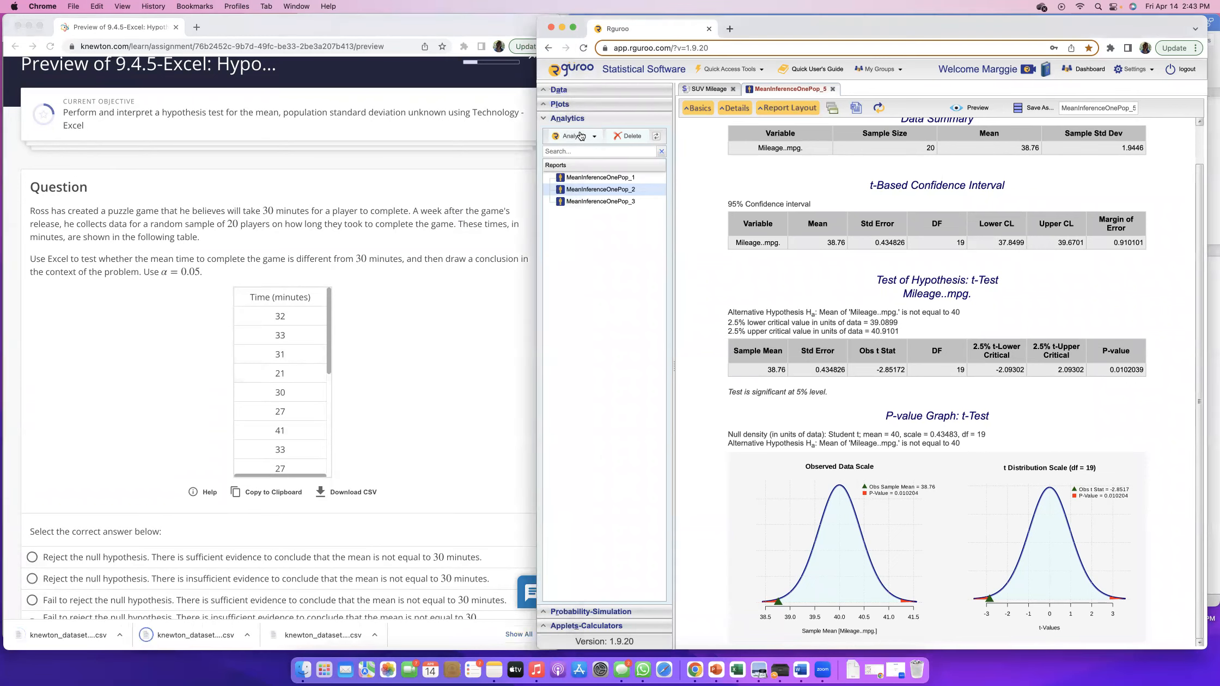
click(561, 88)
click(592, 108)
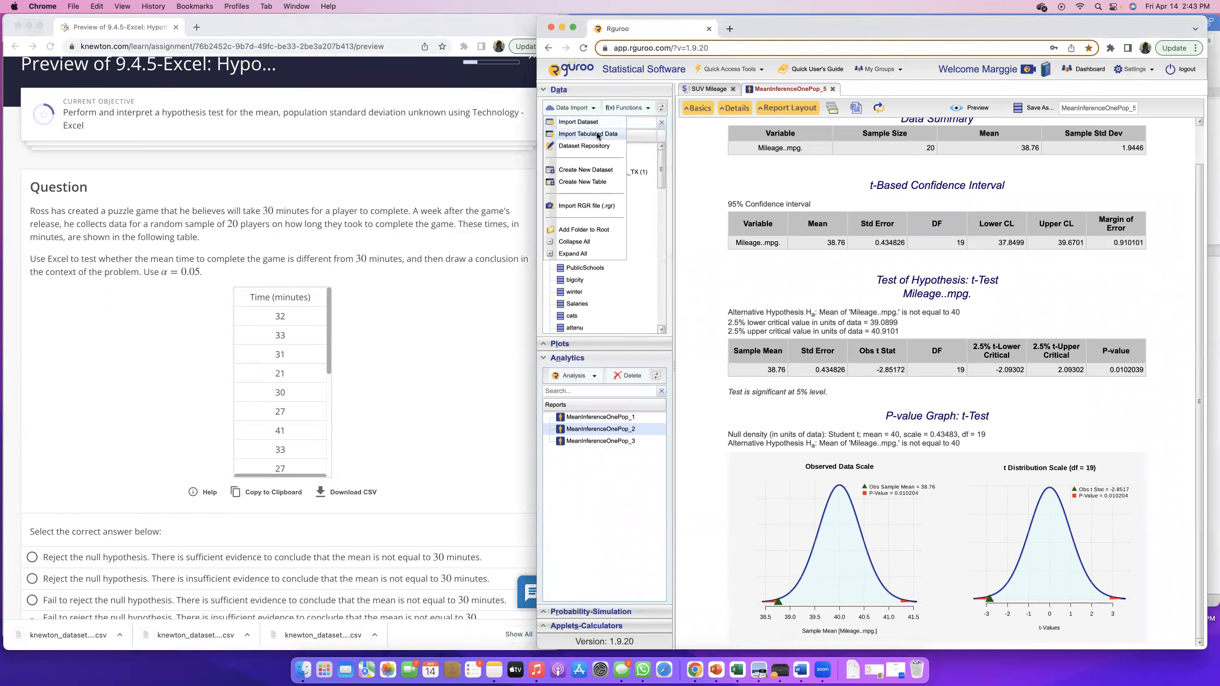
click(596, 123)
click(828, 249)
scroll(848, 330, up, 5)
double_click(826, 260)
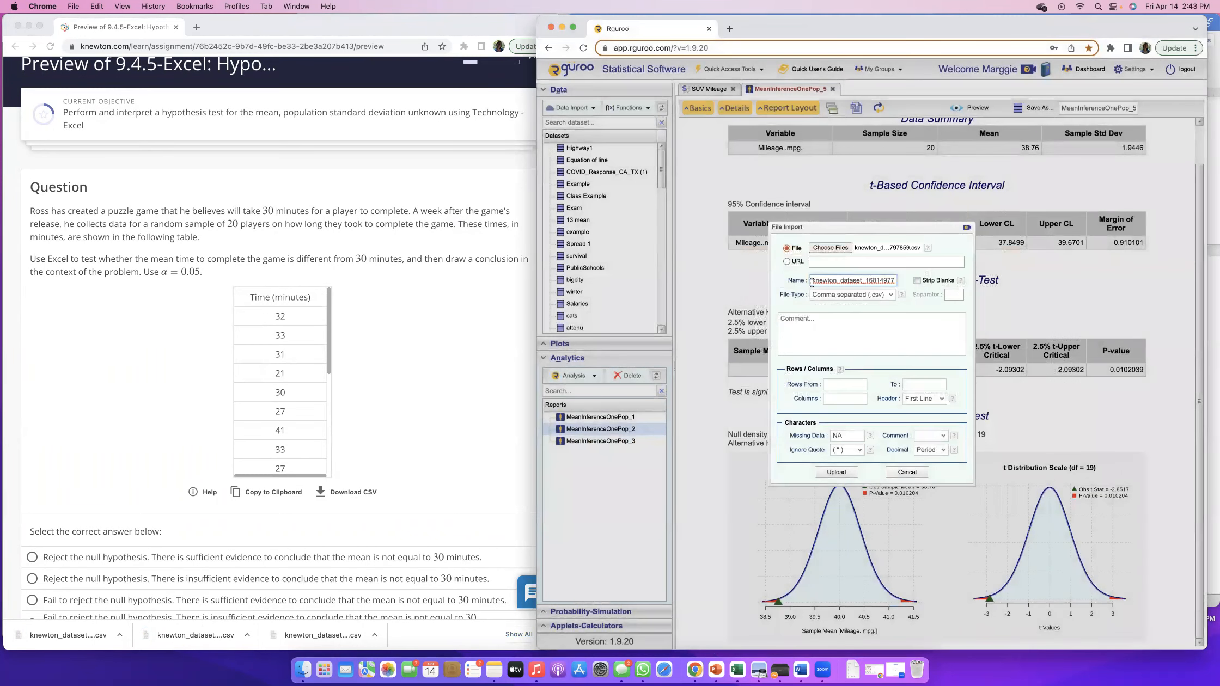
Name the imported dataset Time to complete game, upload it, and collapse the data section.
drag(812, 282, 909, 280)
text(Time to complete)
click(836, 471)
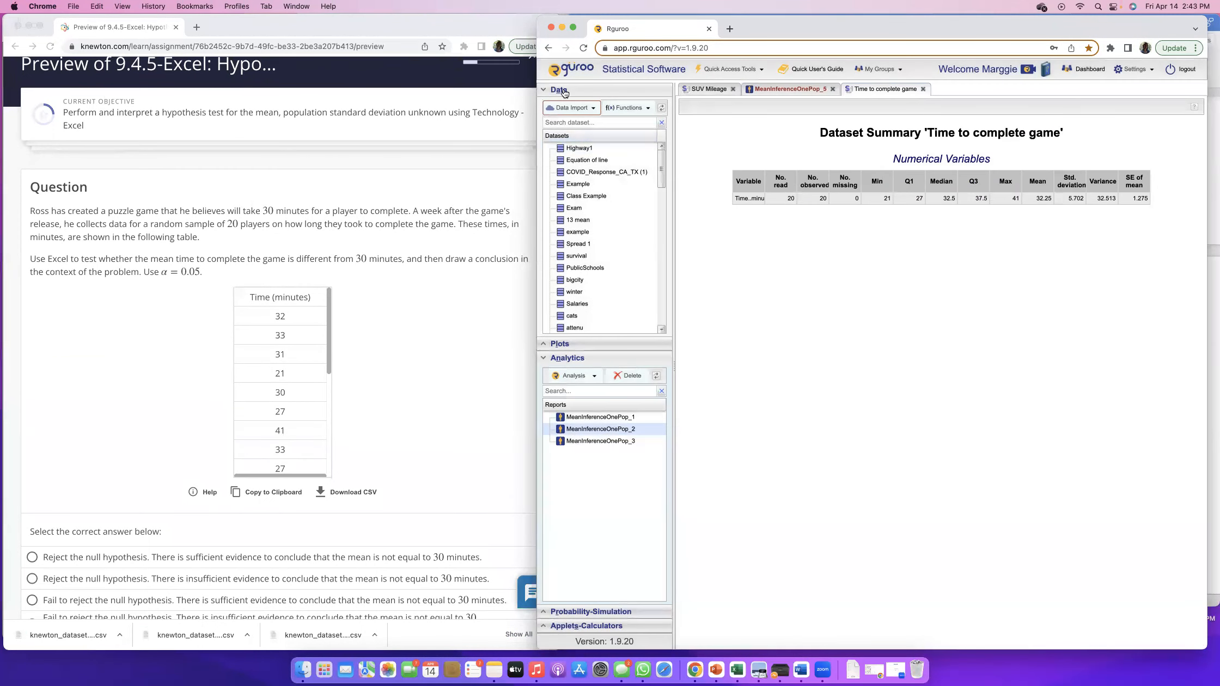
click(561, 89)
Examine the puzzle-game question in Knewton for the claimed mean, the direction of the test and the significance level.
scroll(272, 212, down, 1)
click(253, 218)
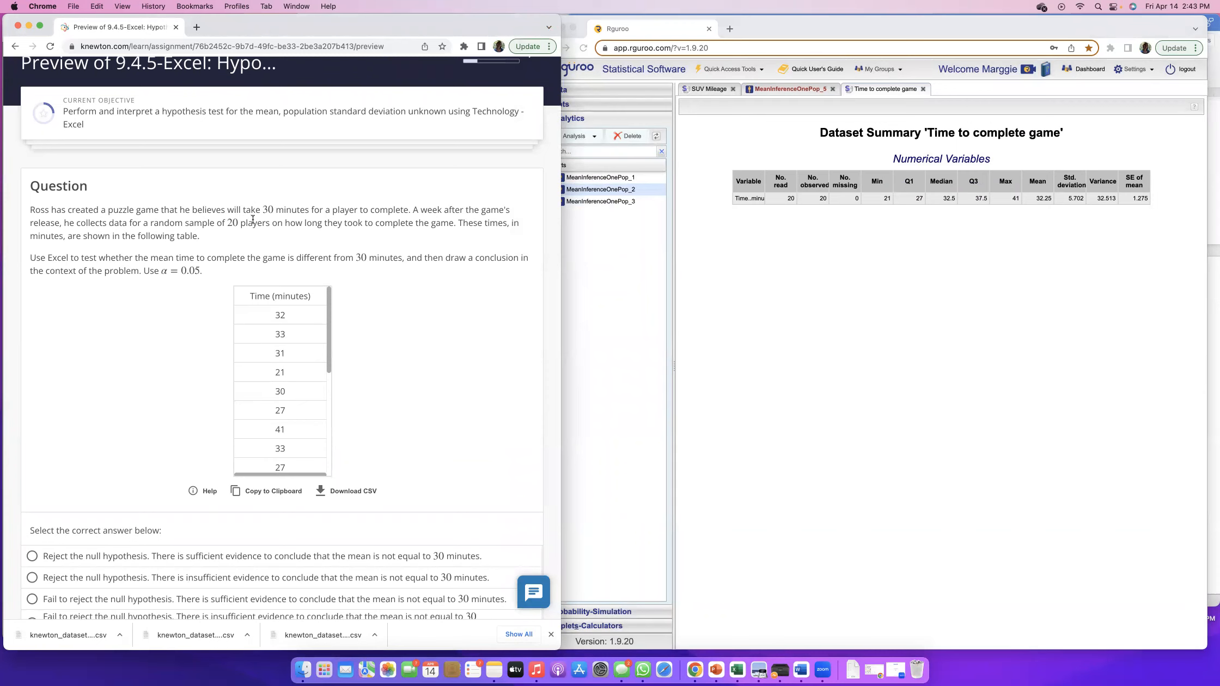
scroll(279, 363, down, 1)
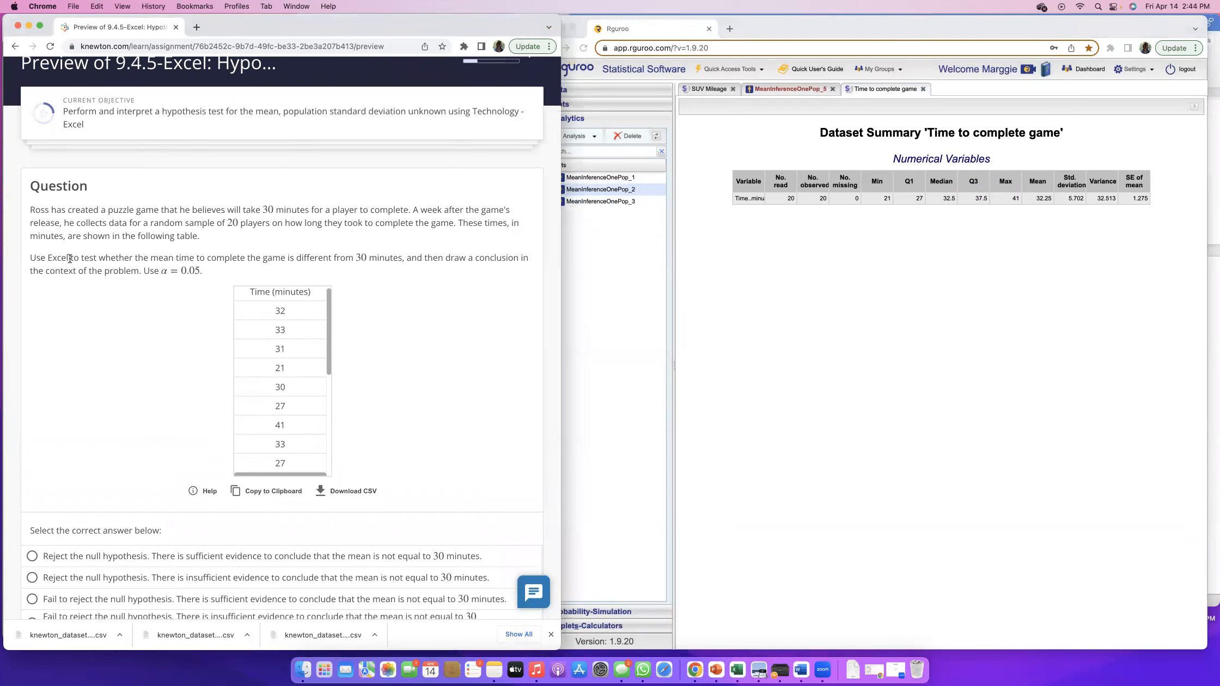
drag(82, 256, 401, 259)
scroll(397, 260, down, 1)
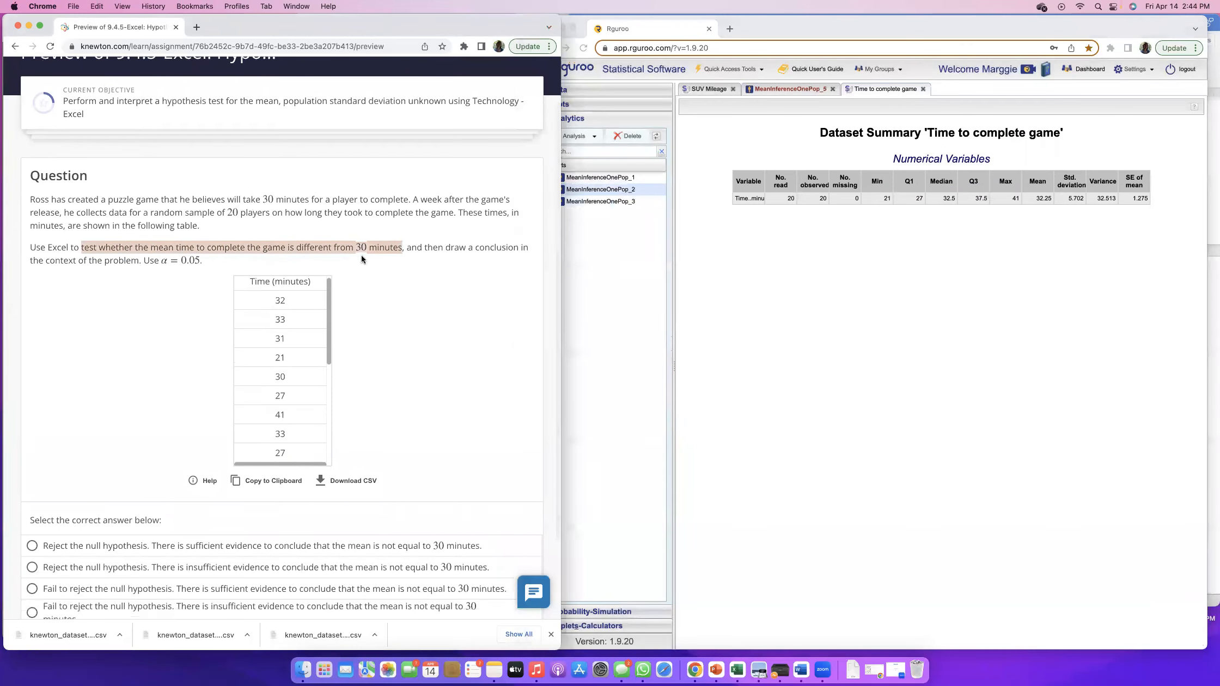
scroll(161, 261, up, 1)
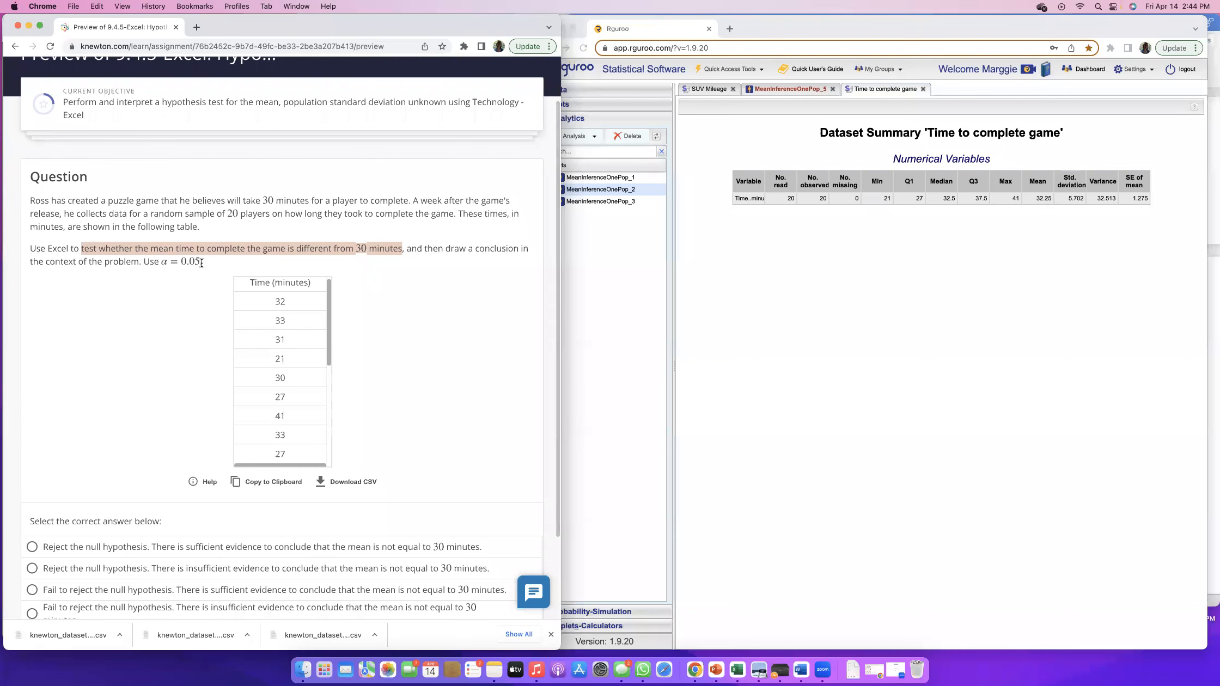
Create a one-population mean inference in Rguroo using the Time to complete game dataset and the Time..minutes. variable.
click(773, 260)
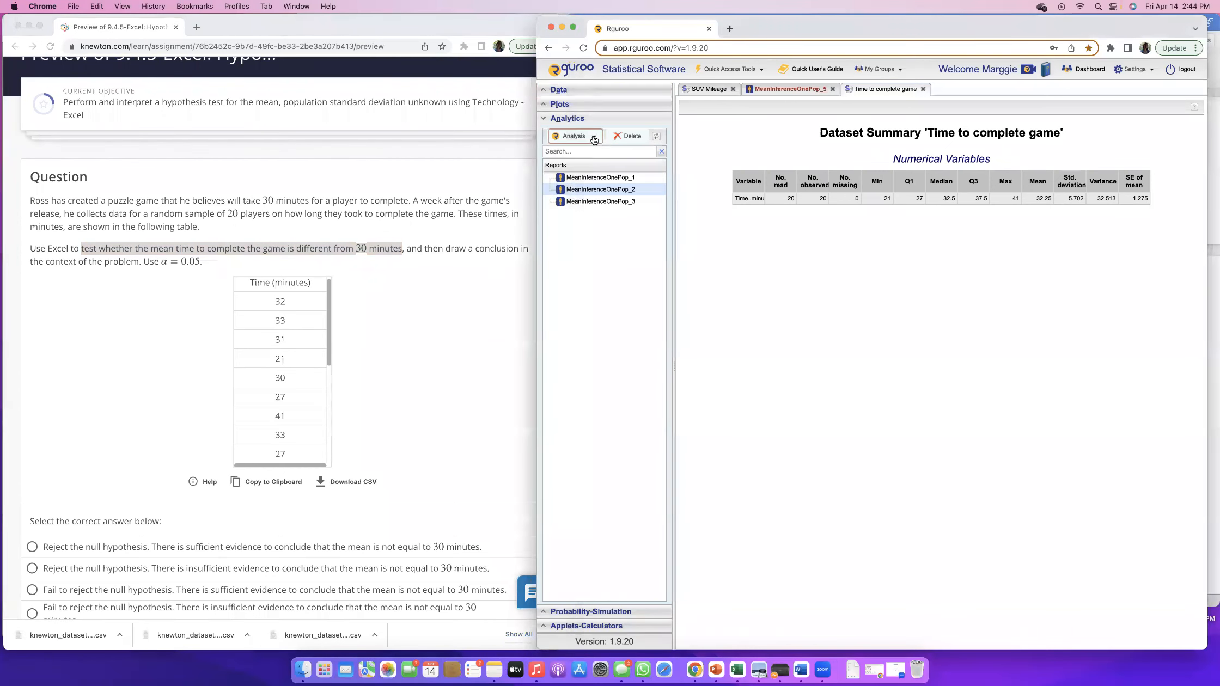
click(594, 137)
mouse_move(603, 163)
click(669, 163)
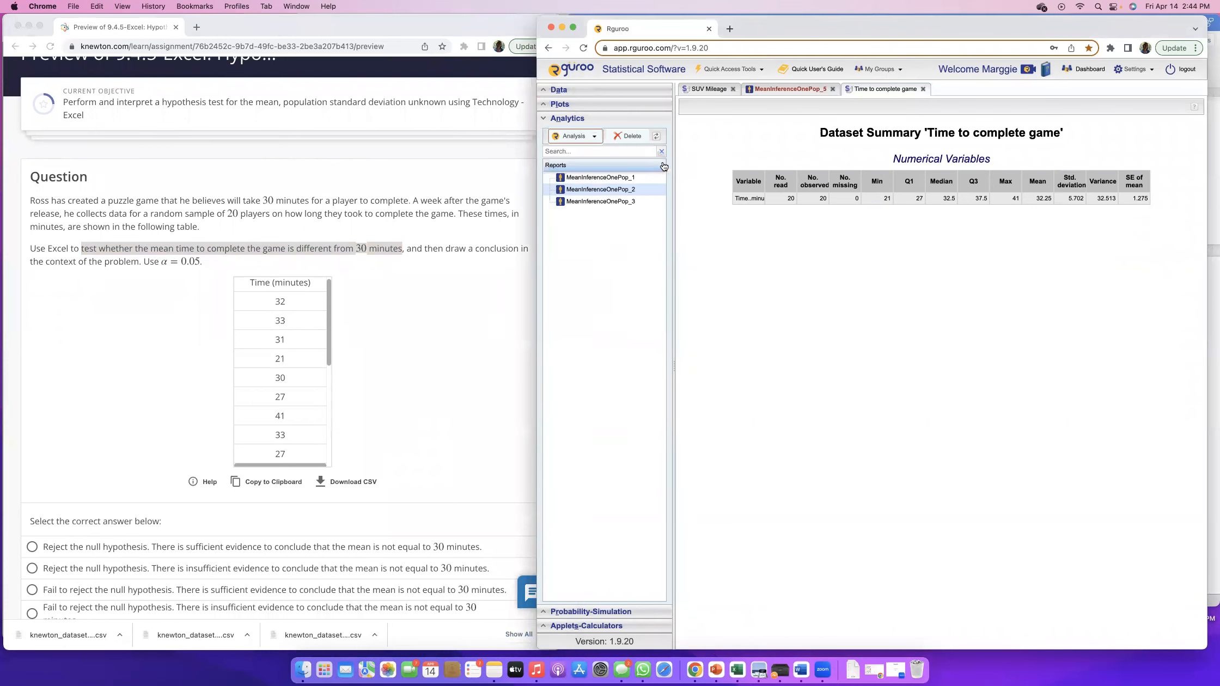
click(774, 181)
scroll(798, 231, down, 10)
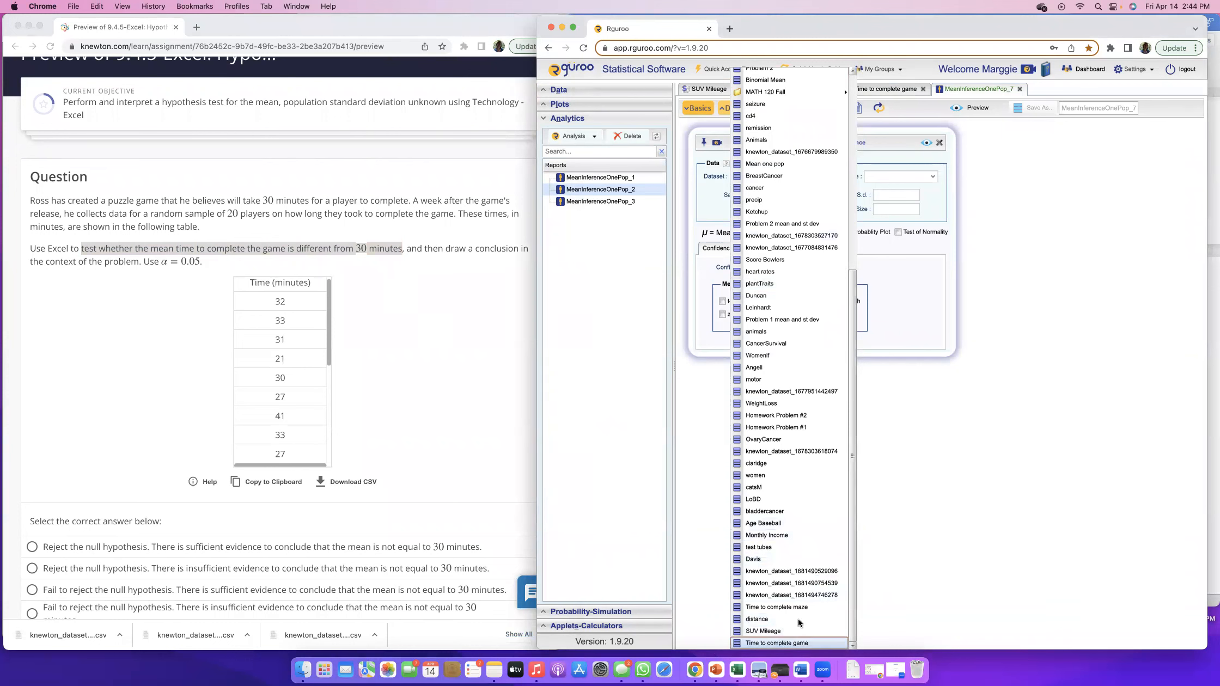
click(795, 642)
click(932, 181)
click(887, 184)
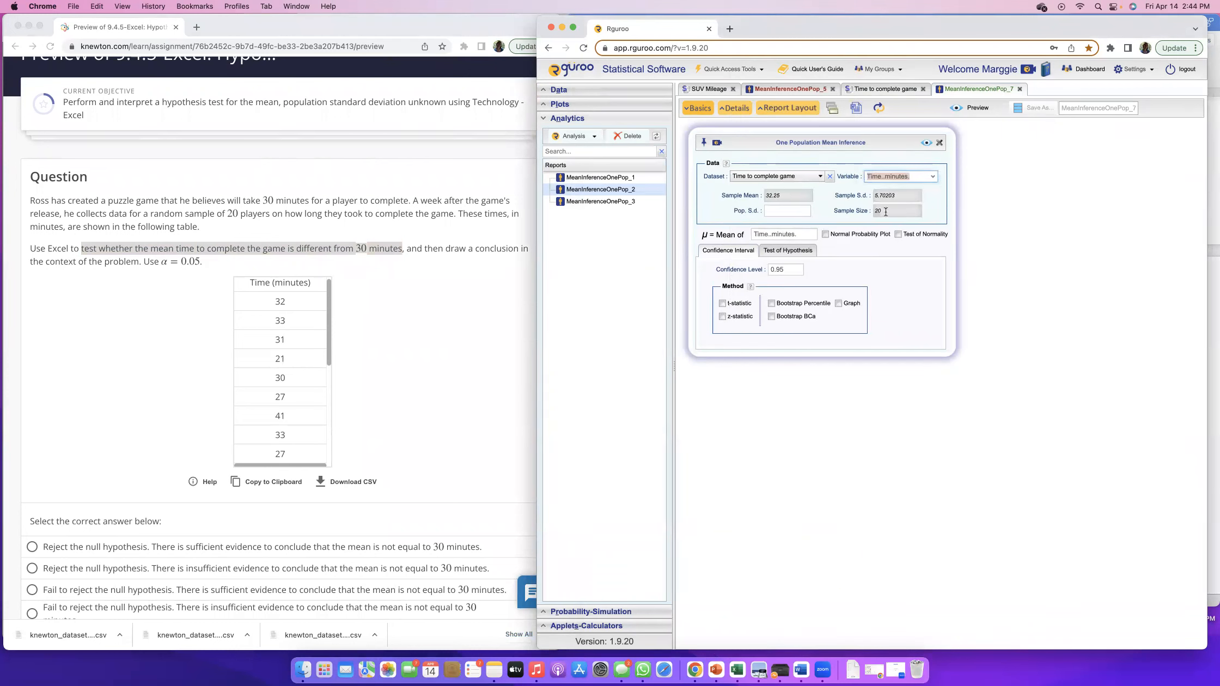
Set up a t-statistic hypothesis test with the alternative that the mean is not equal to 30, leaving the population standard deviation blank.
click(773, 210)
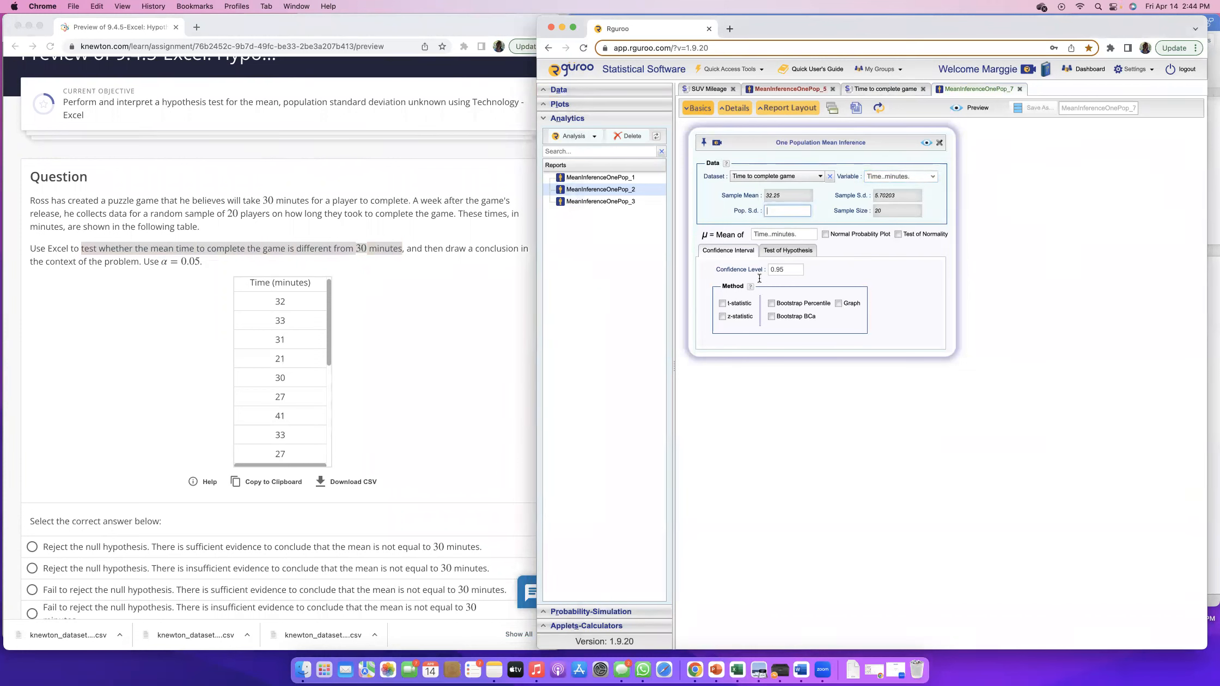
click(785, 251)
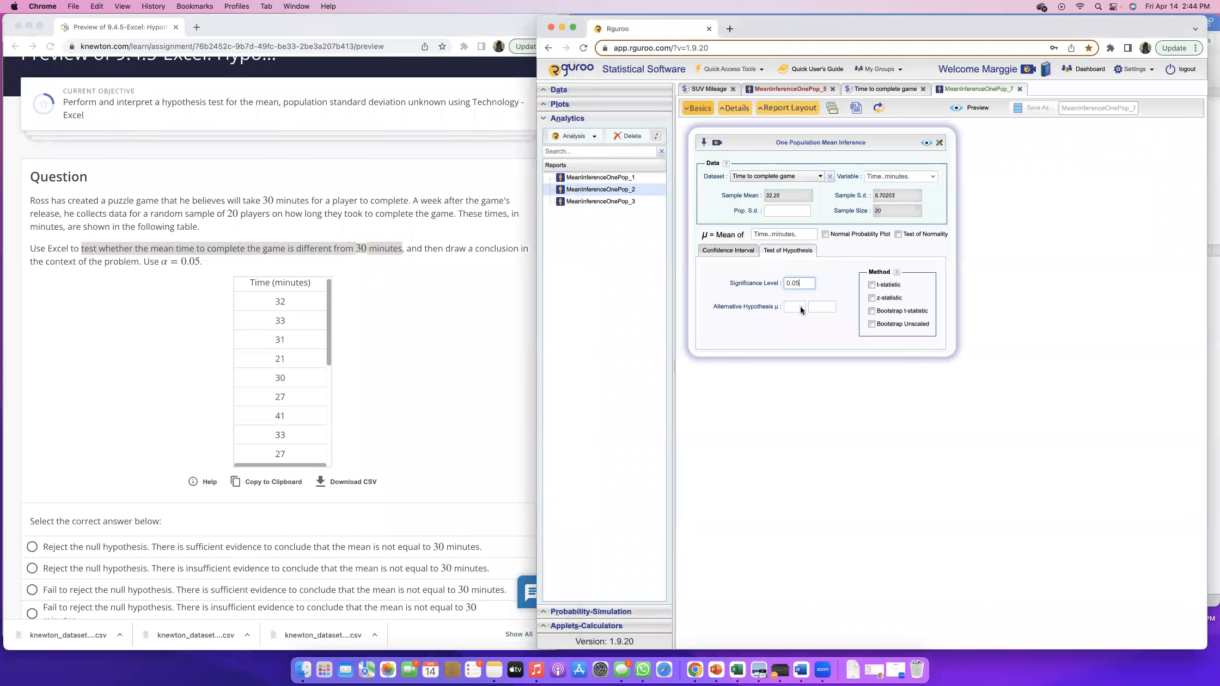
click(831, 306)
click(873, 285)
click(789, 210)
Choose the t-statistic method for the confidence interval at level 0.95 and generate the report.
click(730, 254)
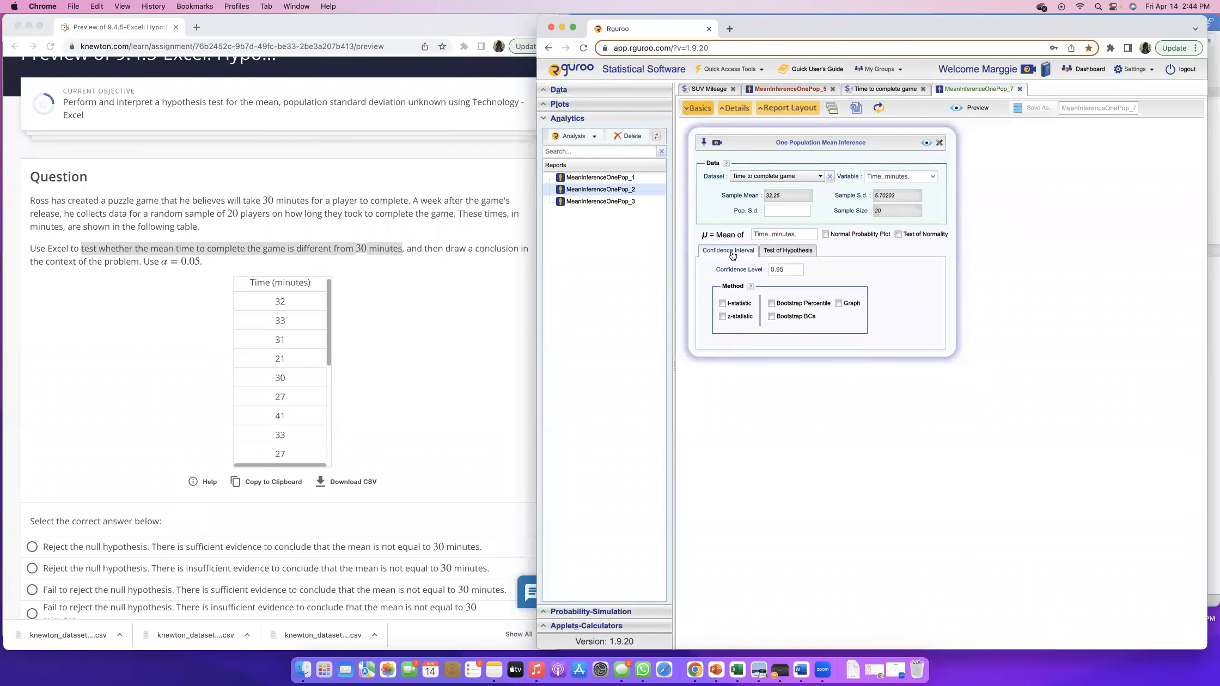
click(723, 304)
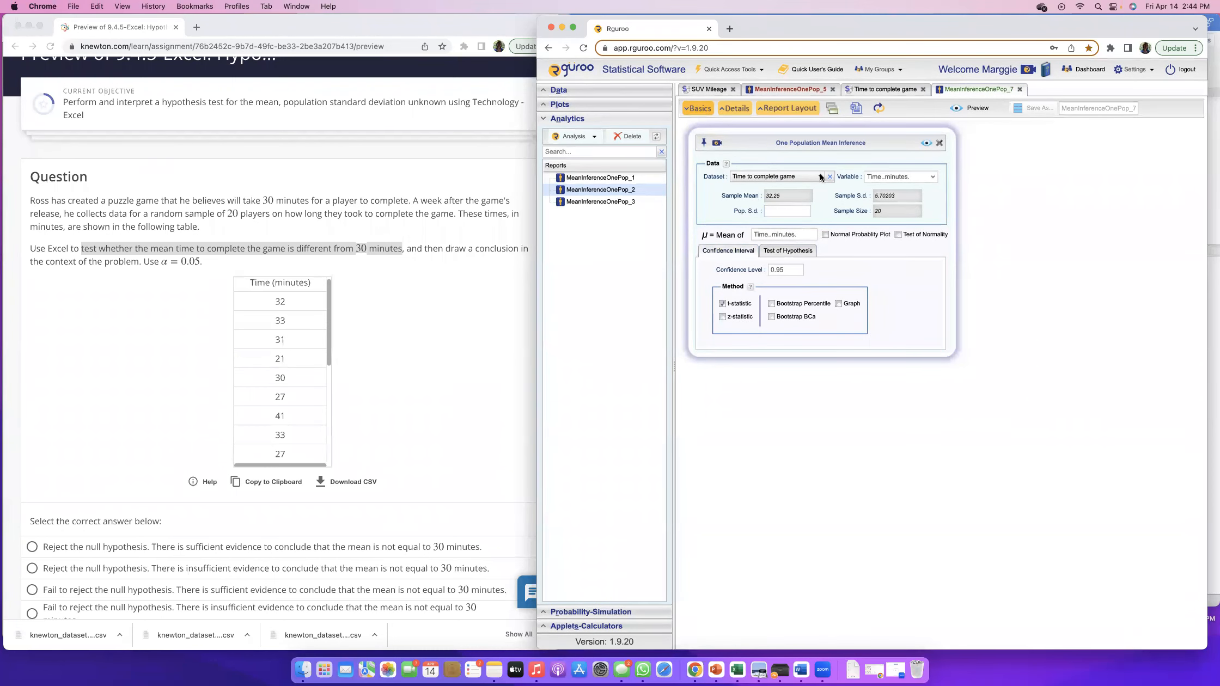
click(770, 269)
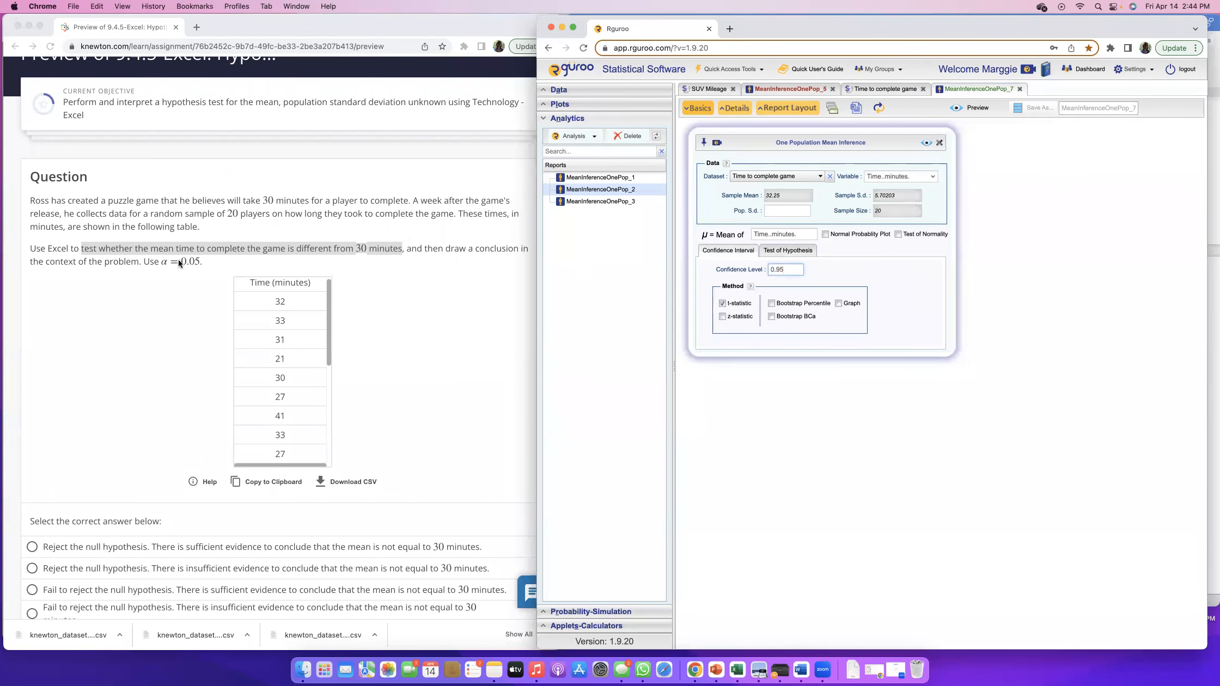
click(926, 143)
Examine the report's t-based confidence limits, the observed t statistic against its critical values, and the P-value.
scroll(978, 336, down, 2)
scroll(978, 336, up, 2)
scroll(977, 337, down, 1)
scroll(978, 336, down, 1)
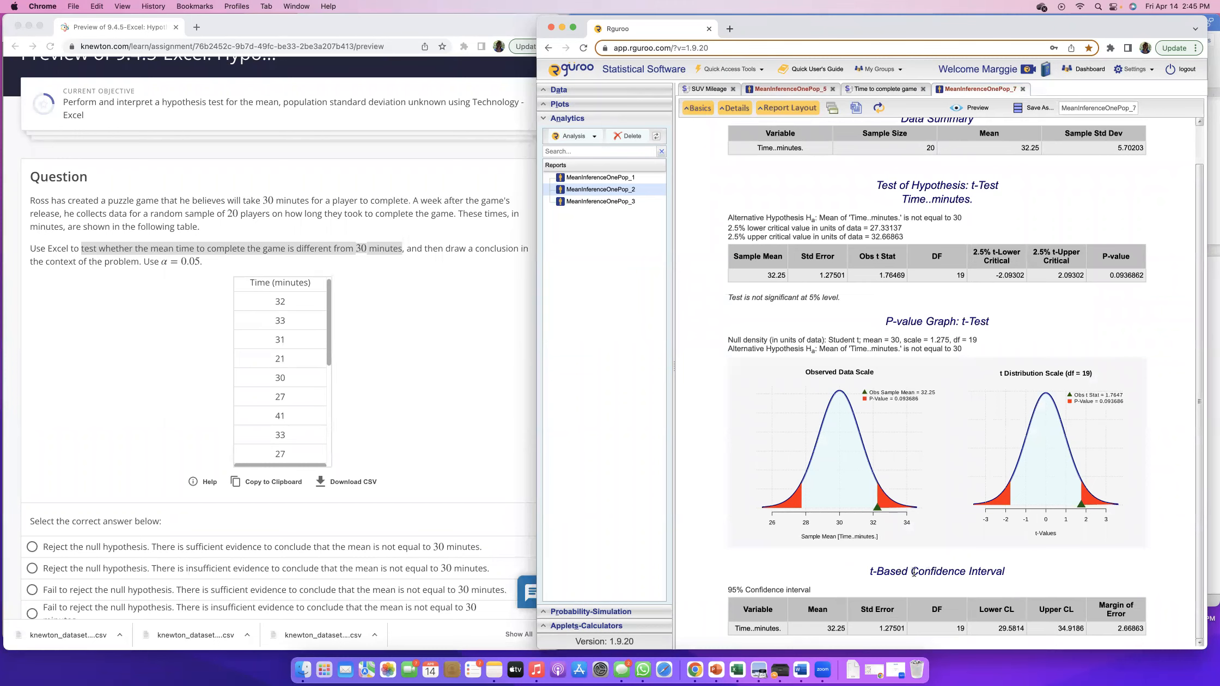
drag(910, 572, 1023, 573)
double_click(997, 628)
double_click(1070, 627)
scroll(1045, 506, up, 1)
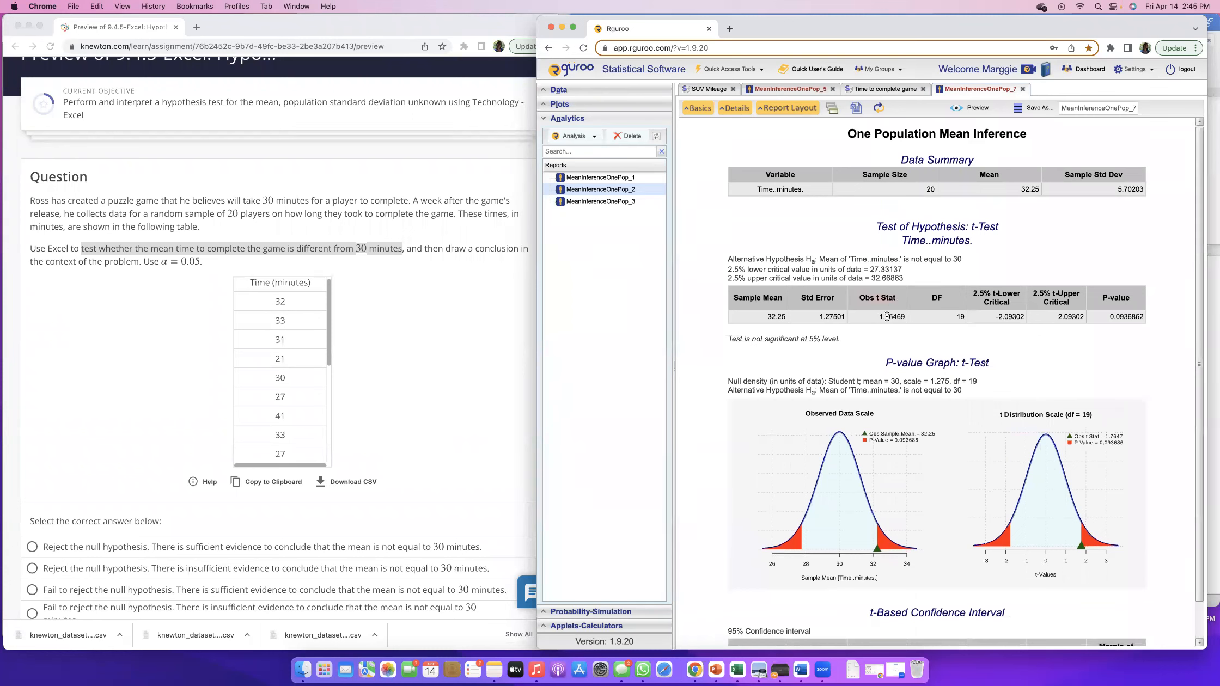
drag(879, 317, 905, 318)
click(893, 313)
drag(997, 316, 1018, 317)
drag(1109, 317, 1142, 314)
click(1133, 326)
drag(1109, 325, 1122, 320)
Submit the Knewton answer failing to reject the null hypothesis with insufficient evidence that the mean is not equal to 30 minutes, and continue.
click(94, 428)
scroll(87, 435, down, 4)
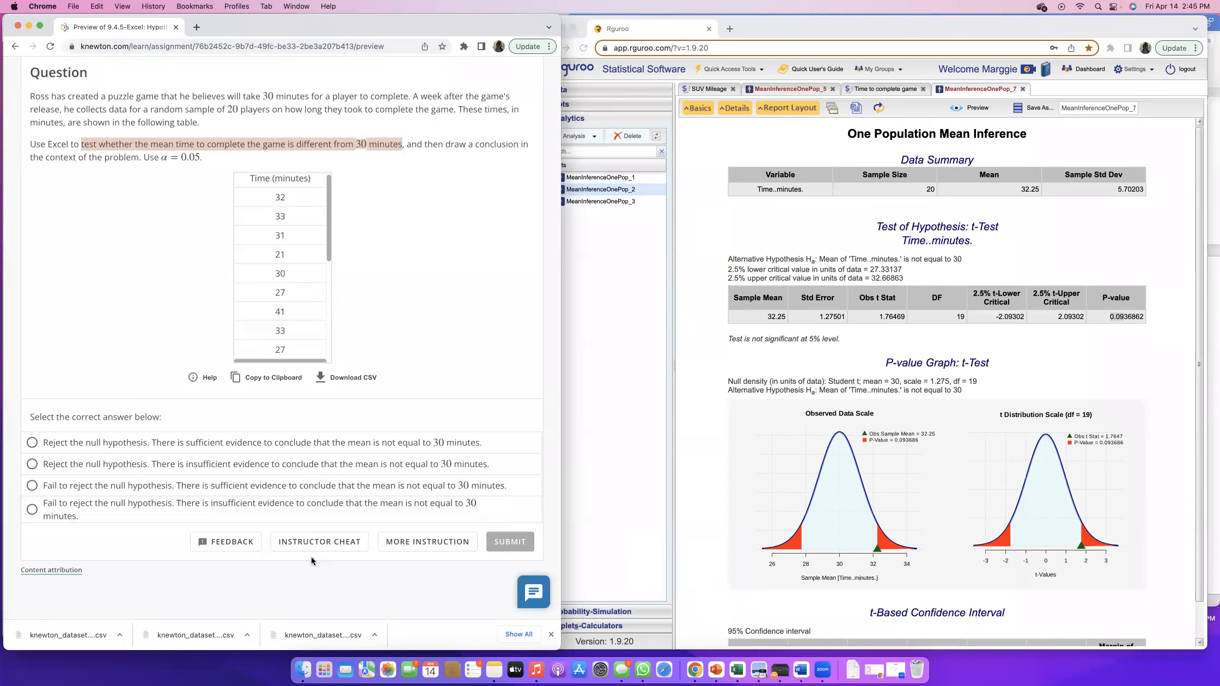
click(32, 509)
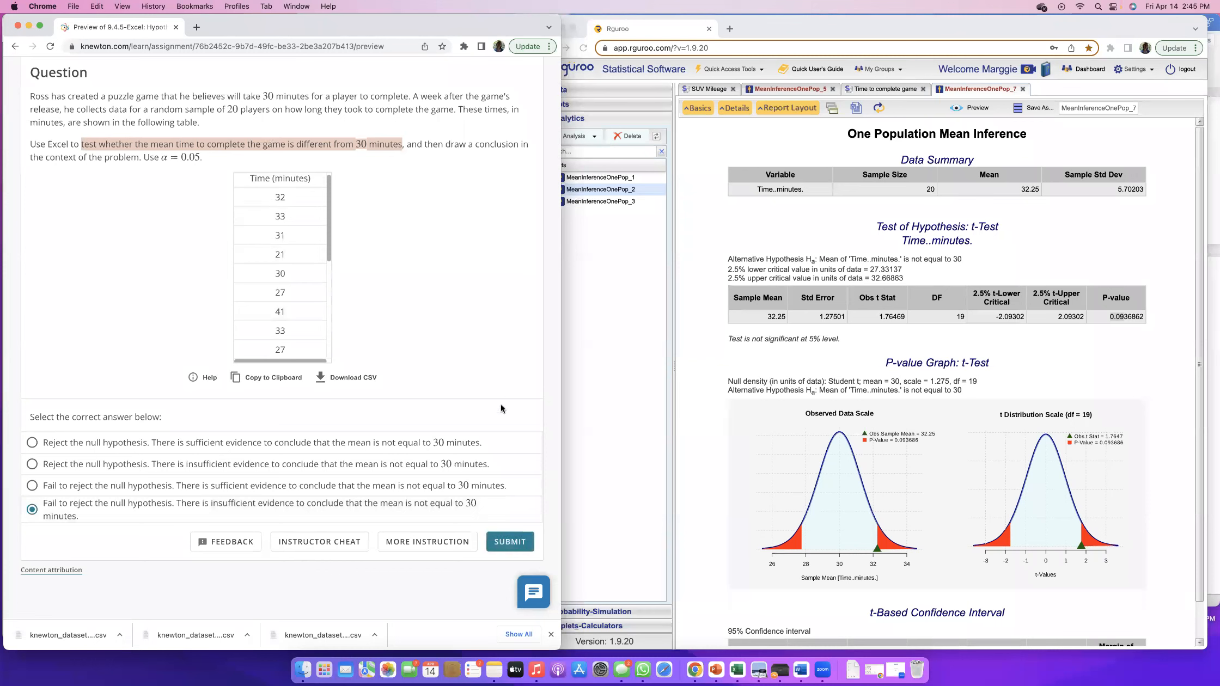
click(506, 545)
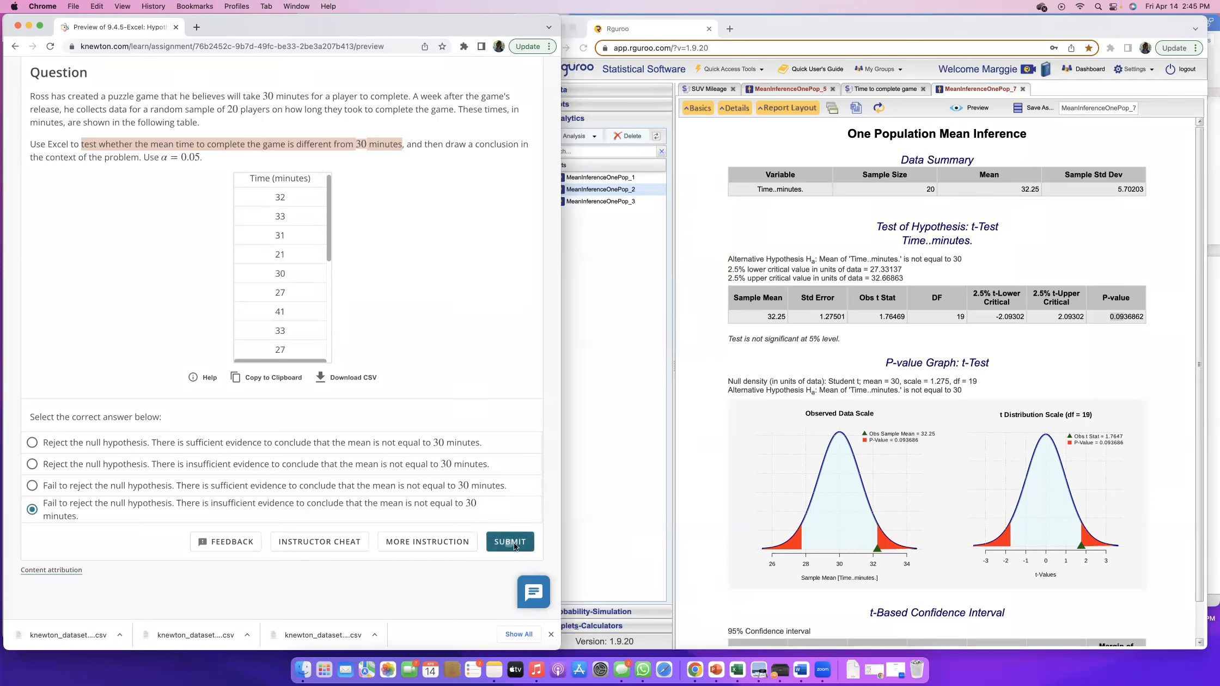
scroll(441, 311, up, 3)
scroll(442, 309, down, 8)
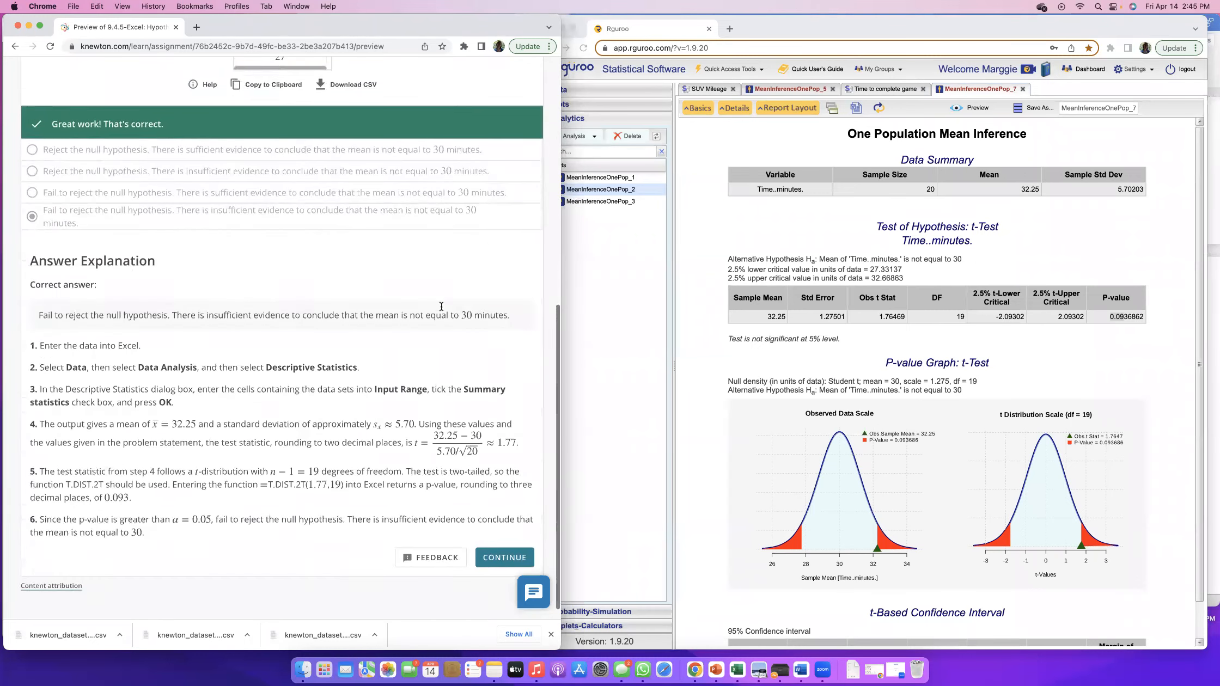
click(497, 546)
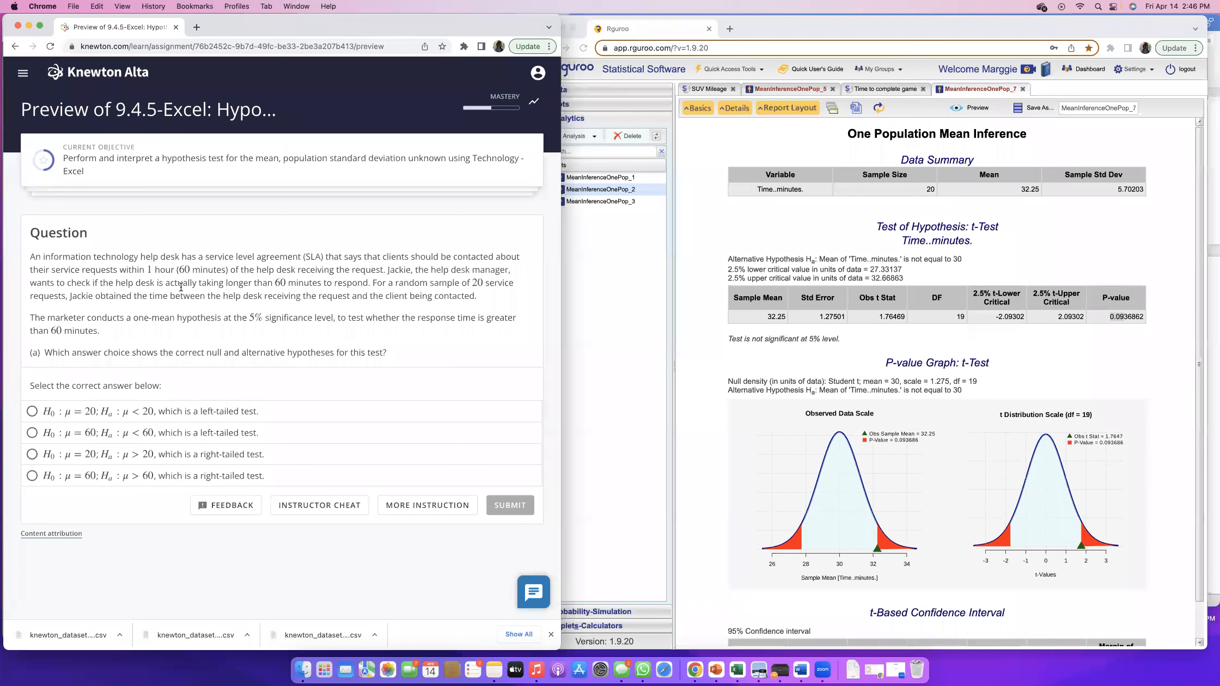
Examine the help-desk response-time question for the claim being tested and what part (a) asks.
drag(156, 284, 368, 284)
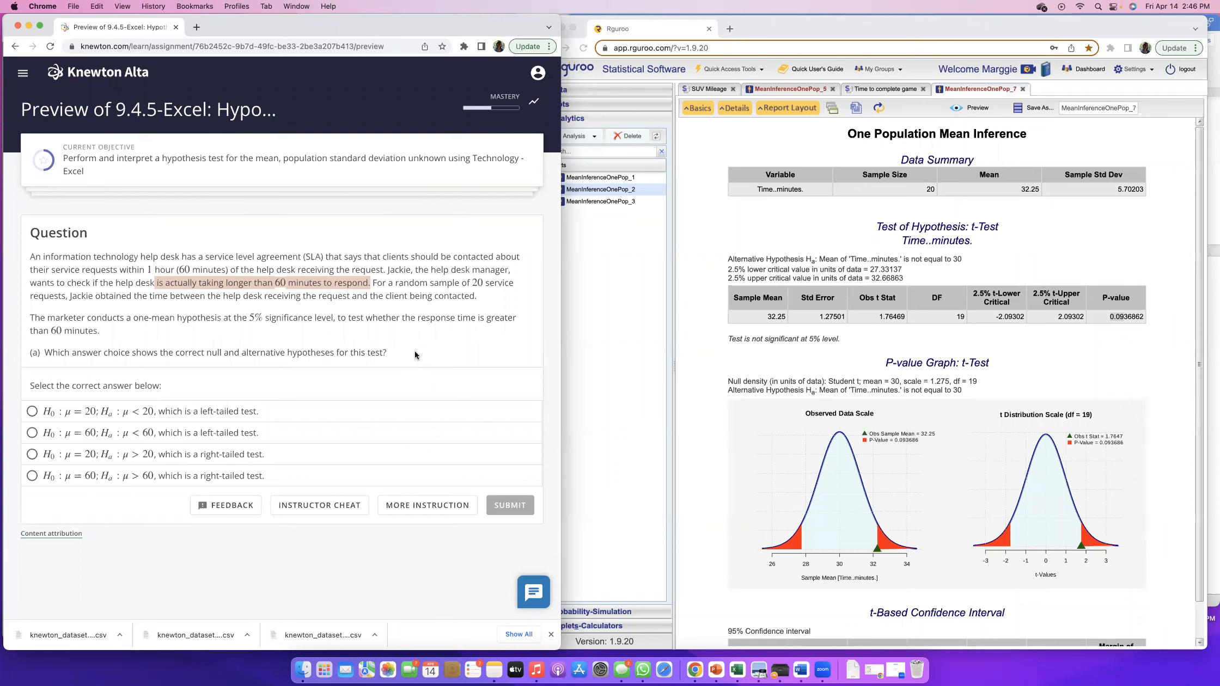
drag(414, 351, 197, 352)
click(332, 341)
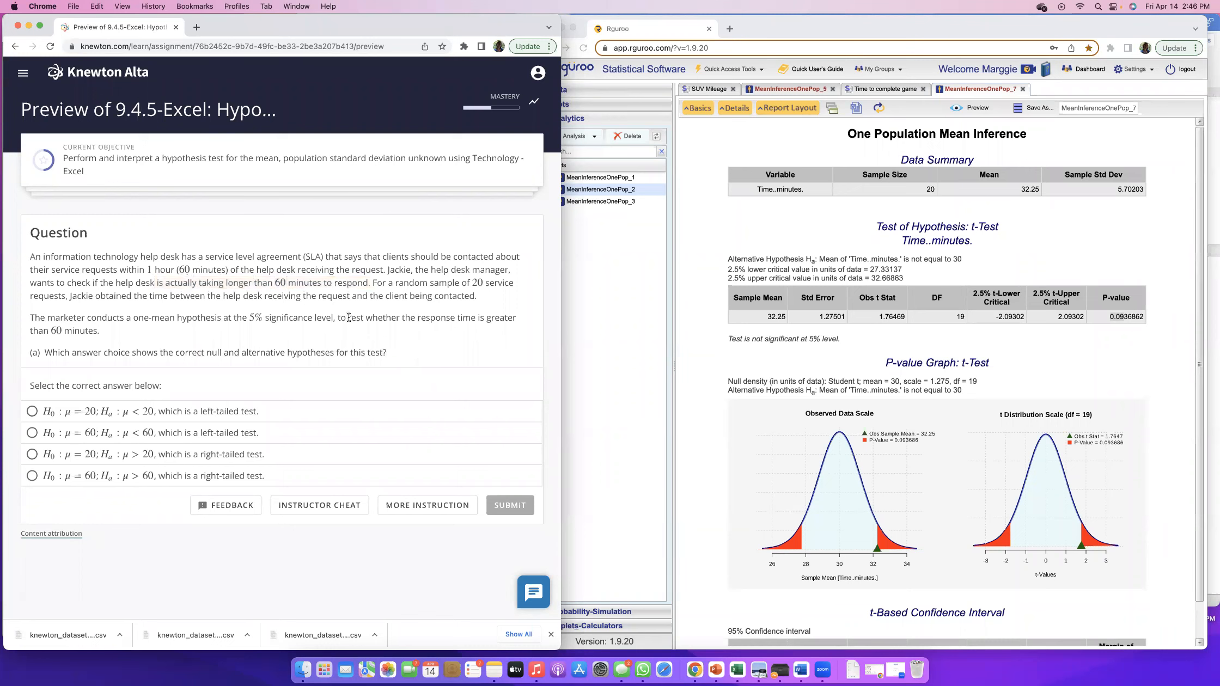
drag(348, 318, 101, 330)
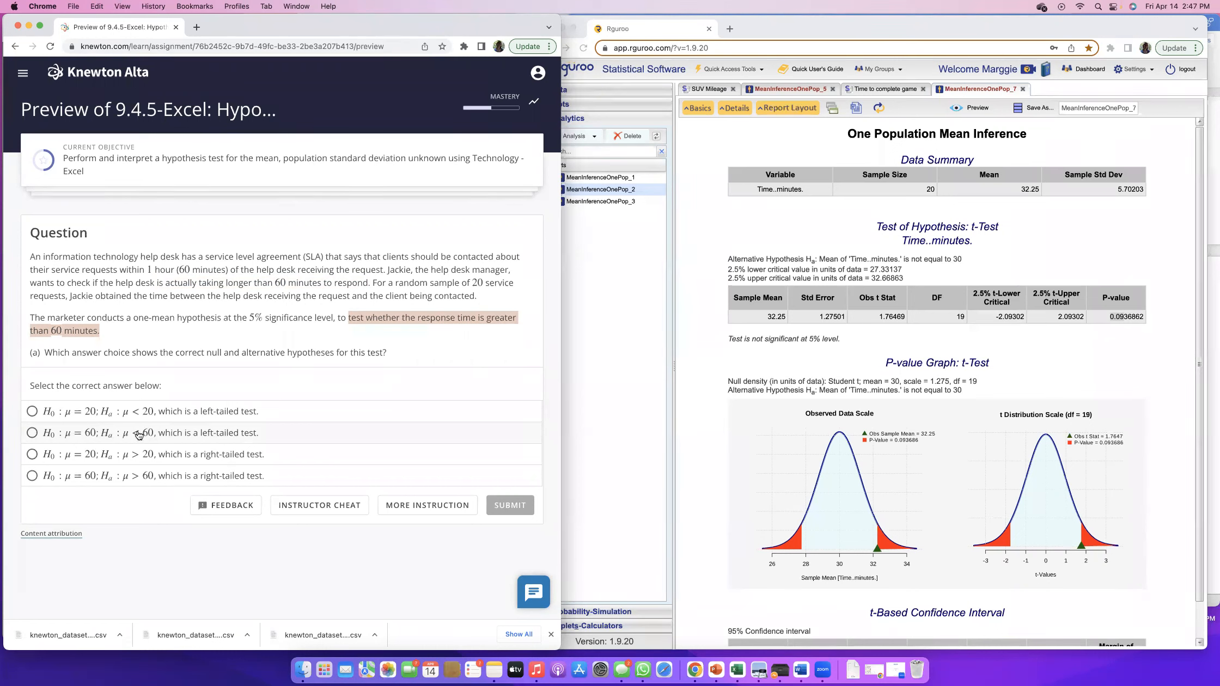
Answer part (a) with H0: μ = 60 and Ha: μ > 60, a right-tailed test, submit it and continue.
click(37, 434)
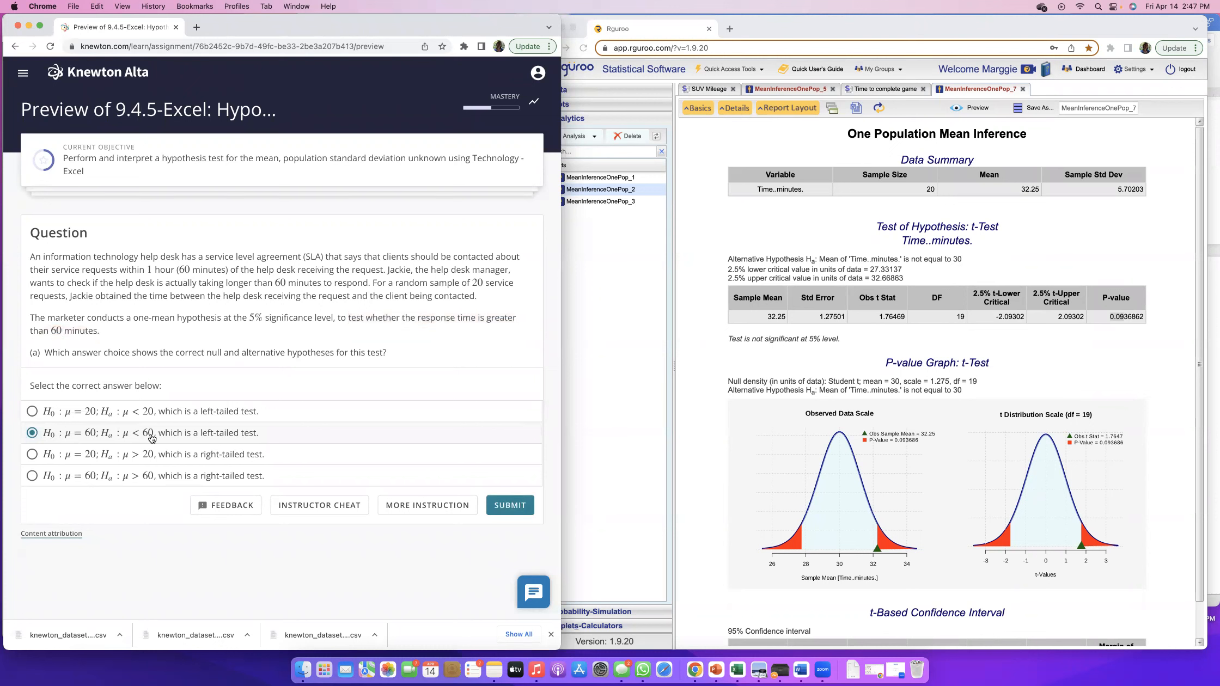
drag(422, 317, 111, 334)
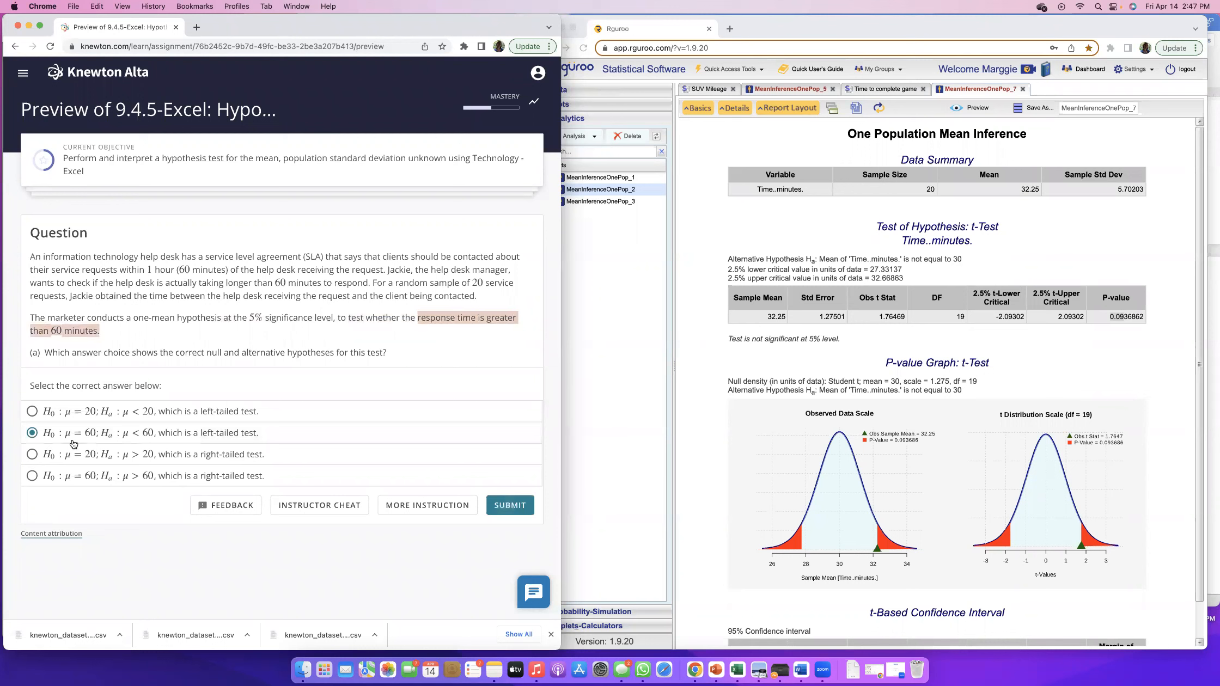
click(33, 476)
click(511, 506)
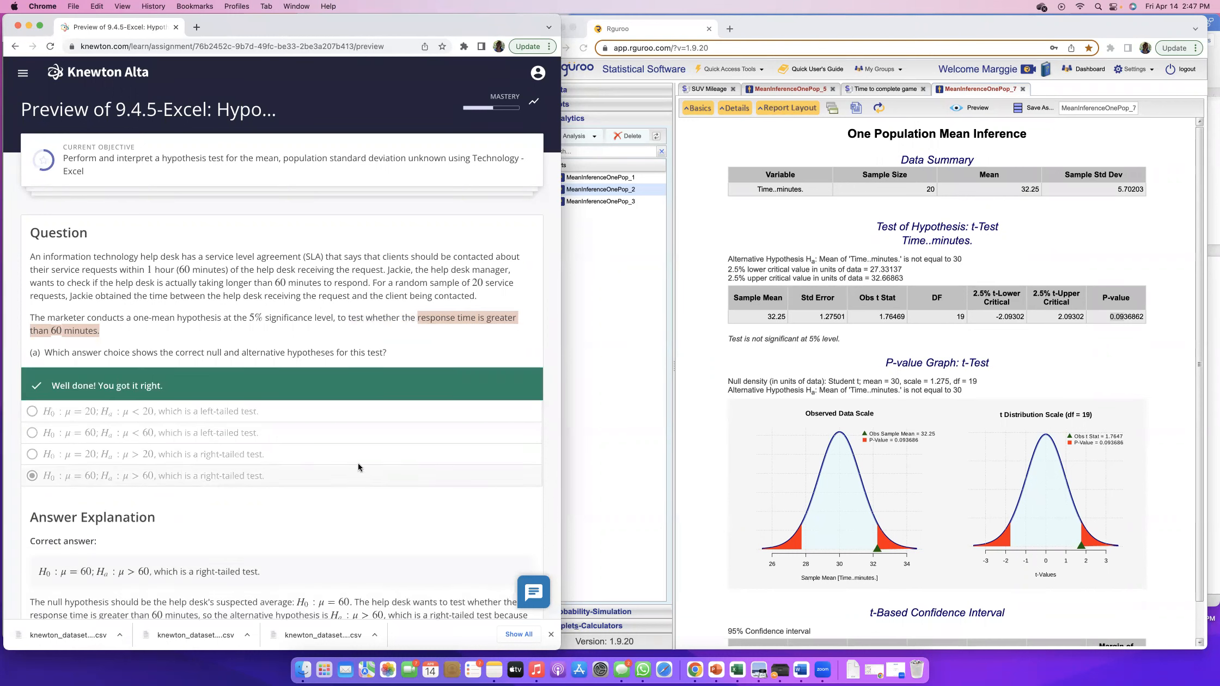
scroll(335, 441, down, 3)
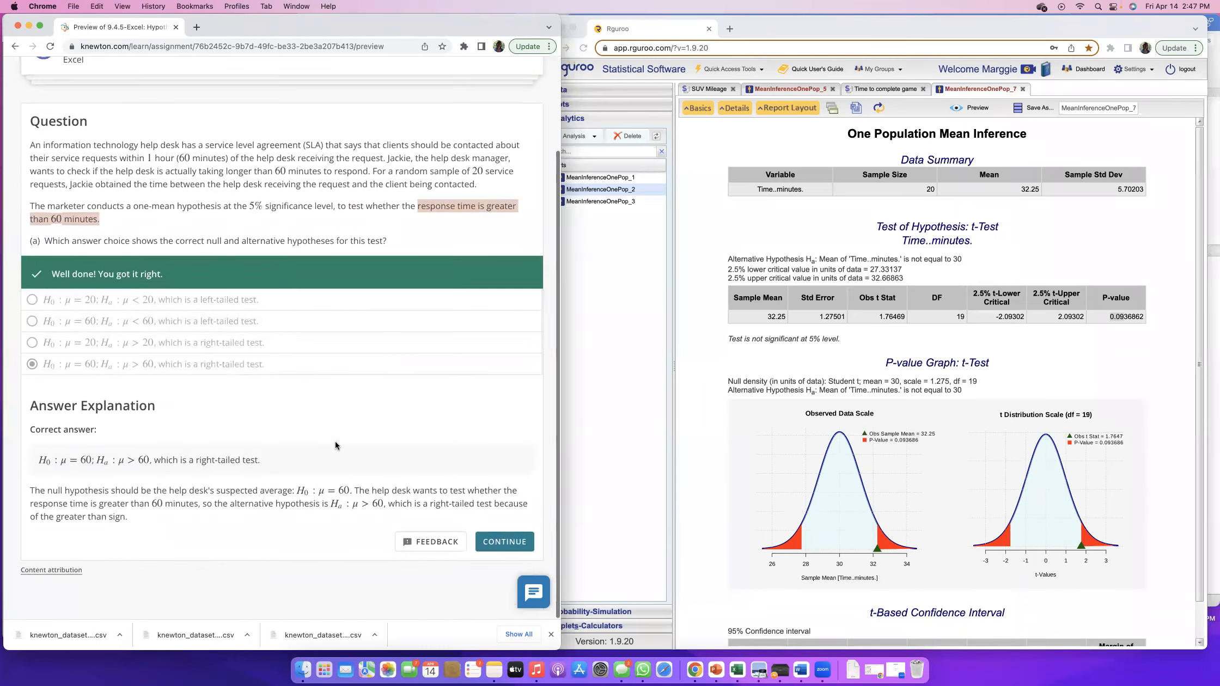
click(495, 541)
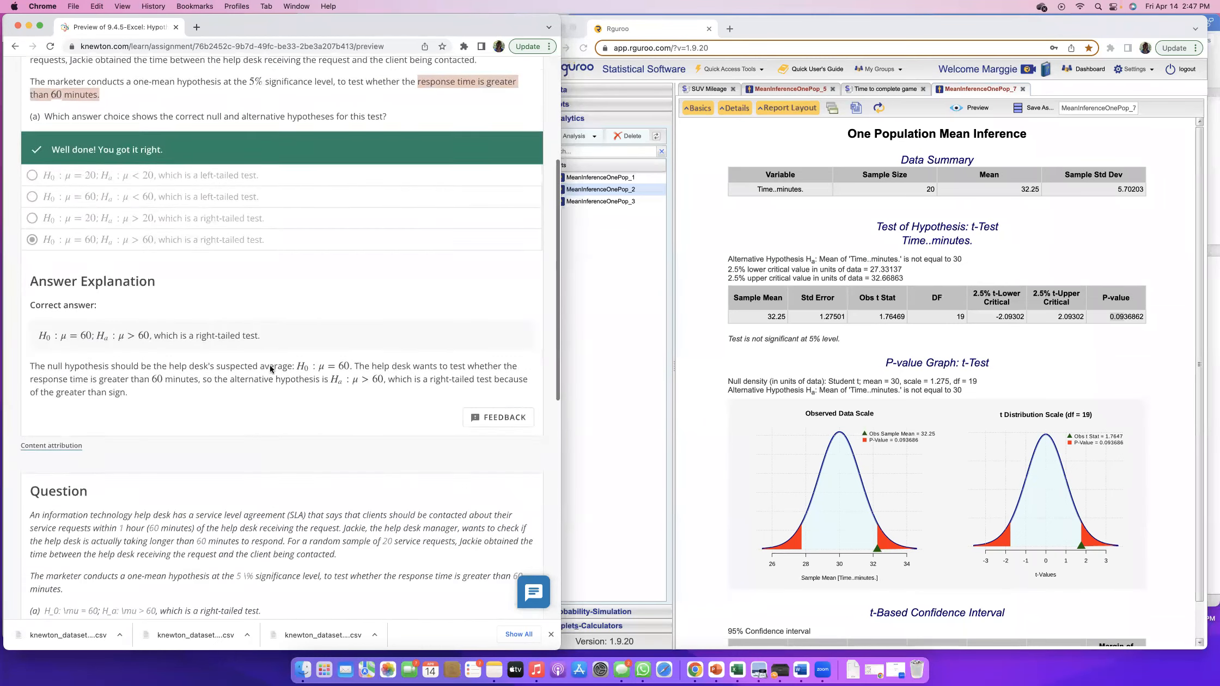
Download the part (b) response times as CSV and import the file into Rguroo as a dataset named Service Request.
scroll(271, 369, up, 2)
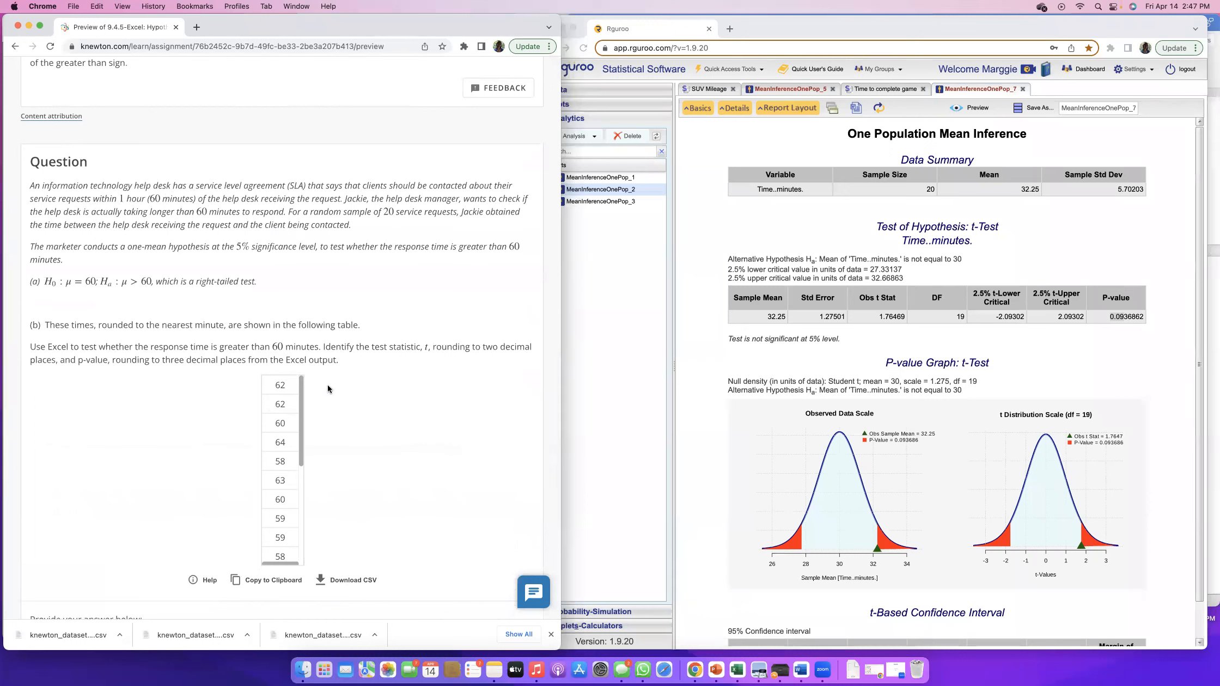
click(334, 580)
click(619, 112)
click(572, 91)
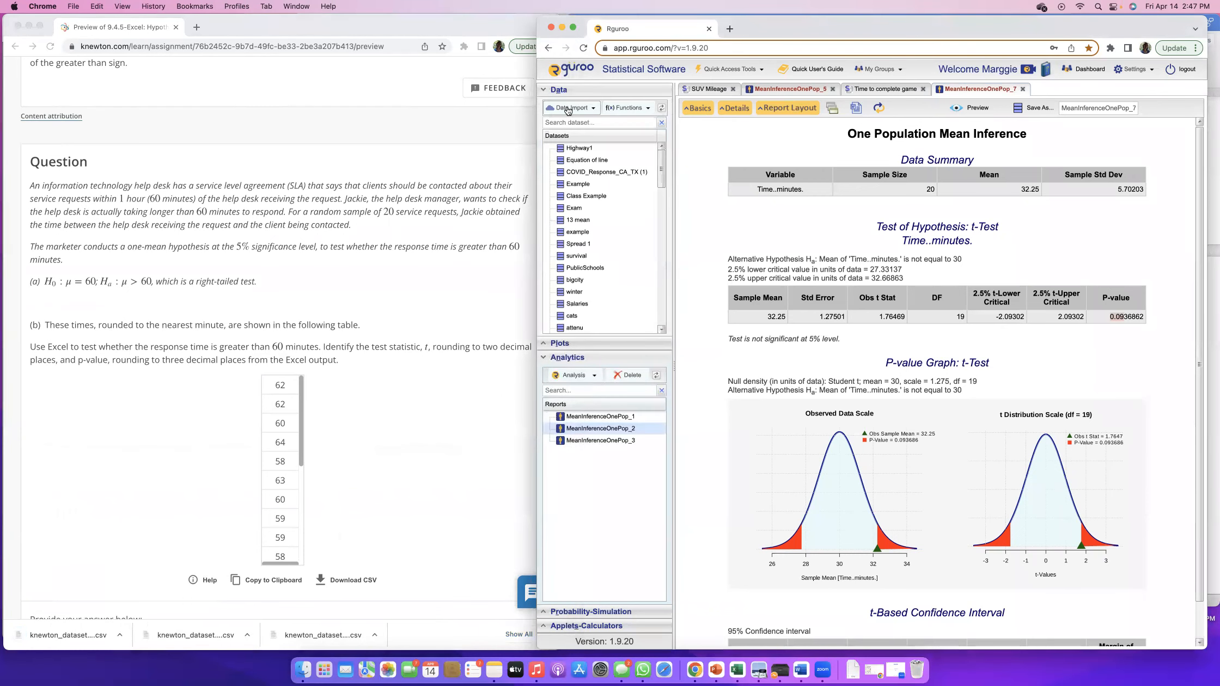
click(571, 107)
click(595, 123)
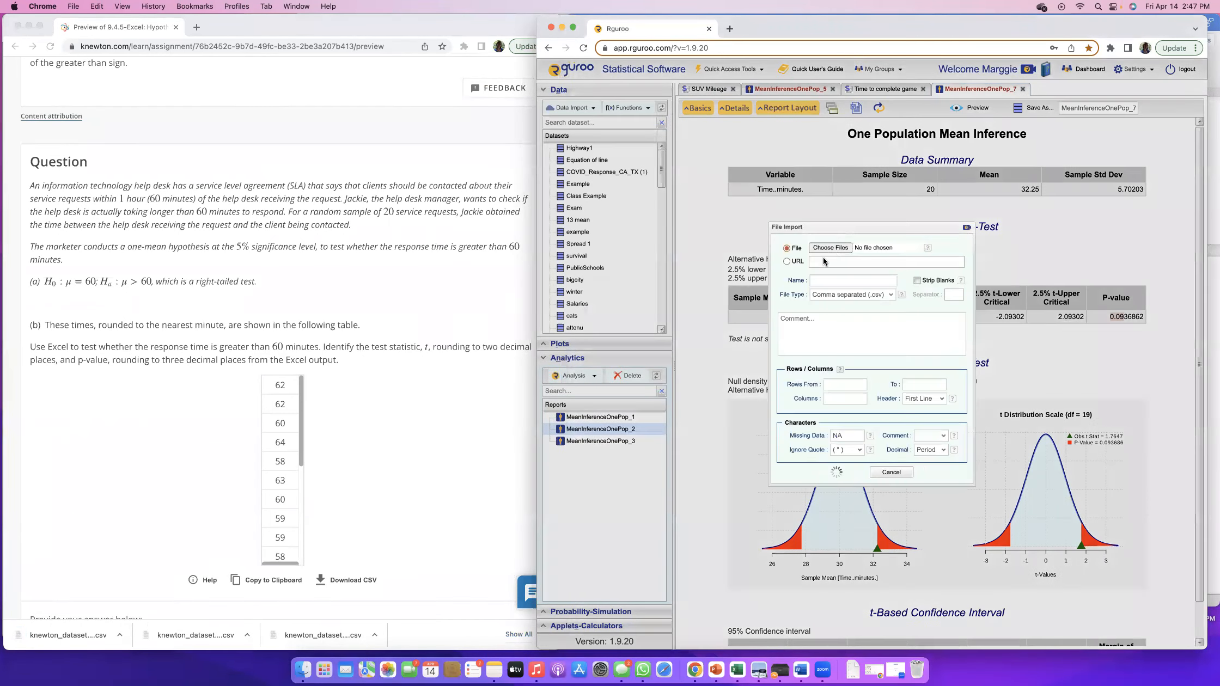
click(830, 248)
double_click(832, 267)
drag(813, 281, 911, 283)
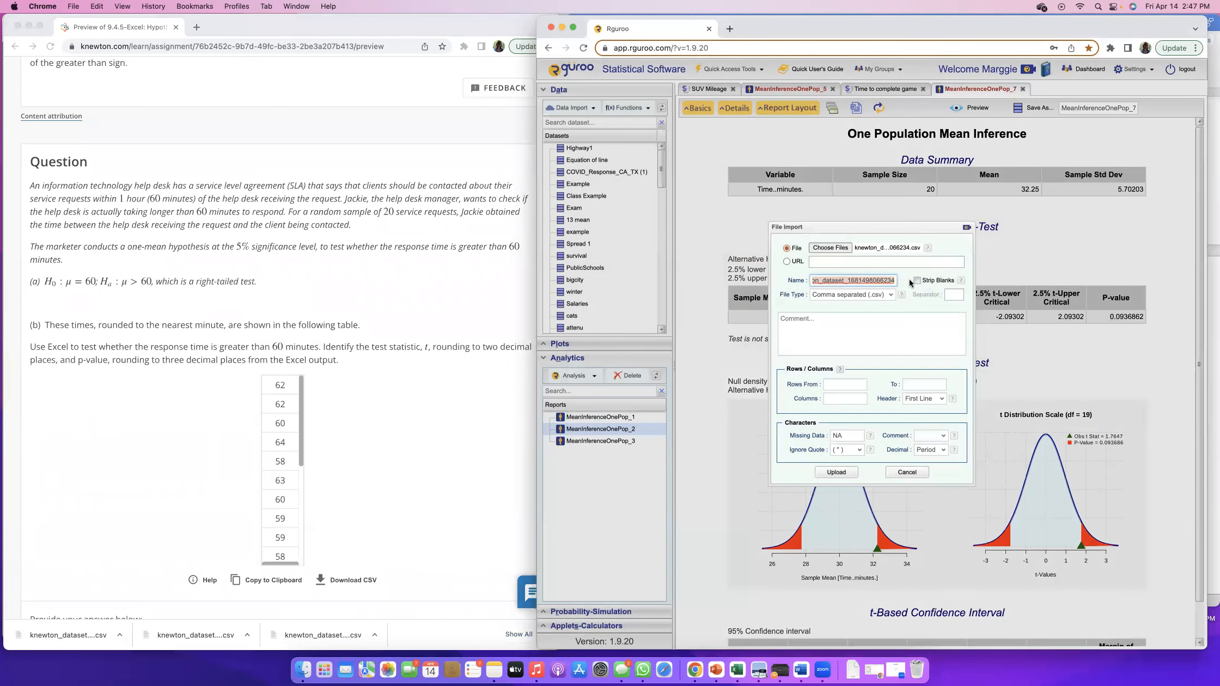
key(BackSpace)
text(Service Reque)
click(839, 472)
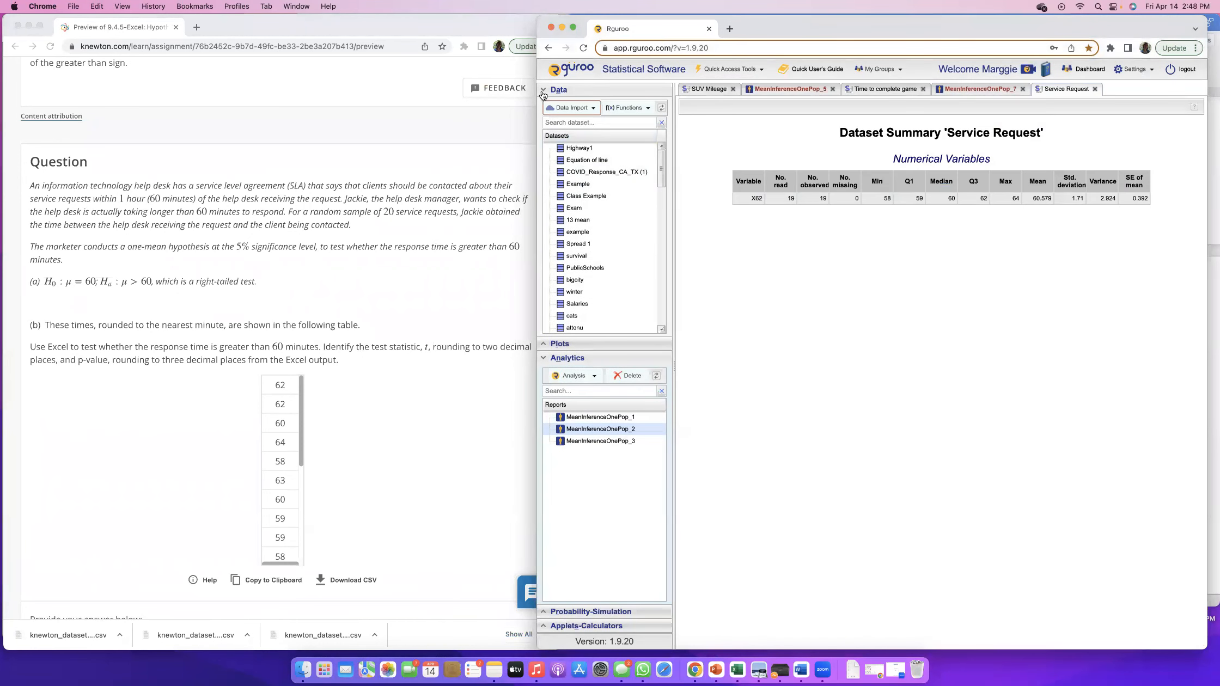
Create a one-population mean inference analysis using the Service Request dataset and variable X62.
click(551, 90)
click(582, 136)
mouse_move(626, 163)
click(668, 162)
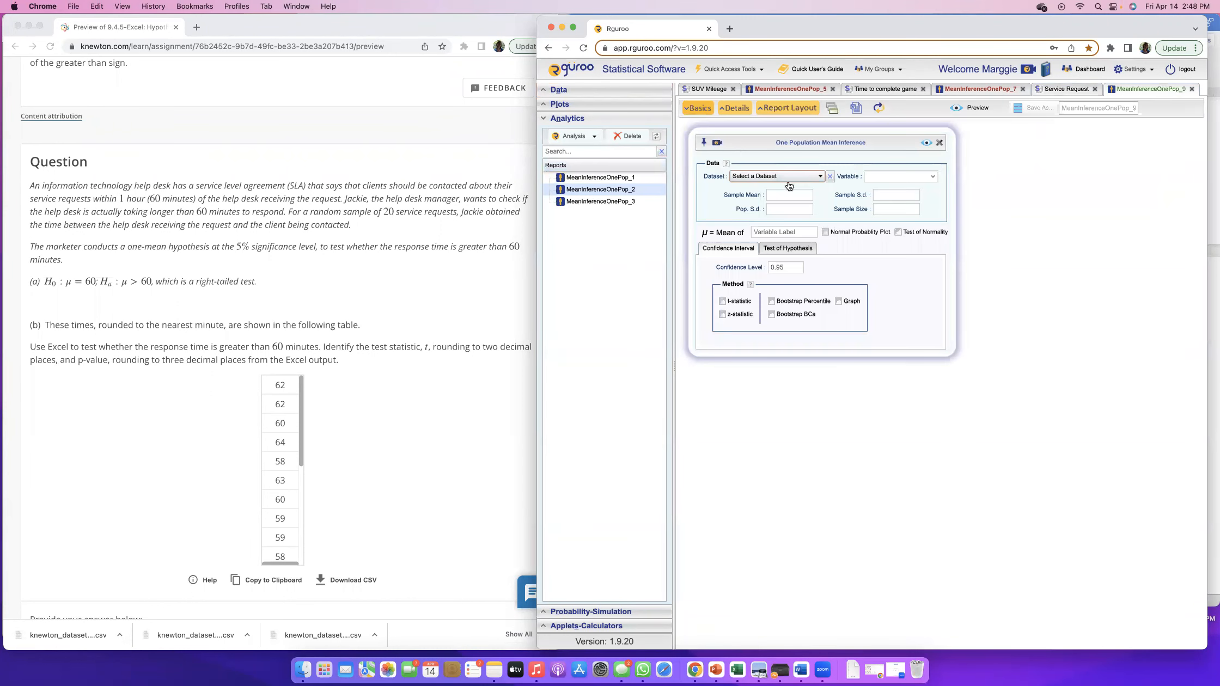
click(788, 177)
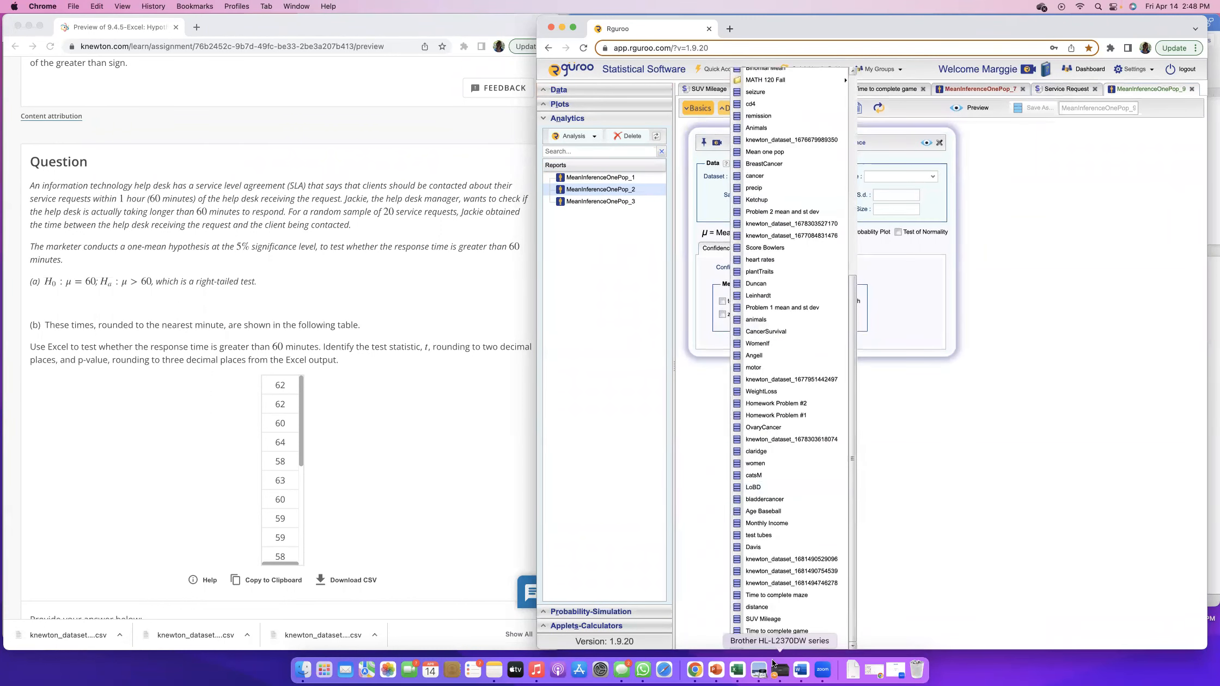
click(773, 644)
click(932, 176)
click(886, 185)
click(875, 176)
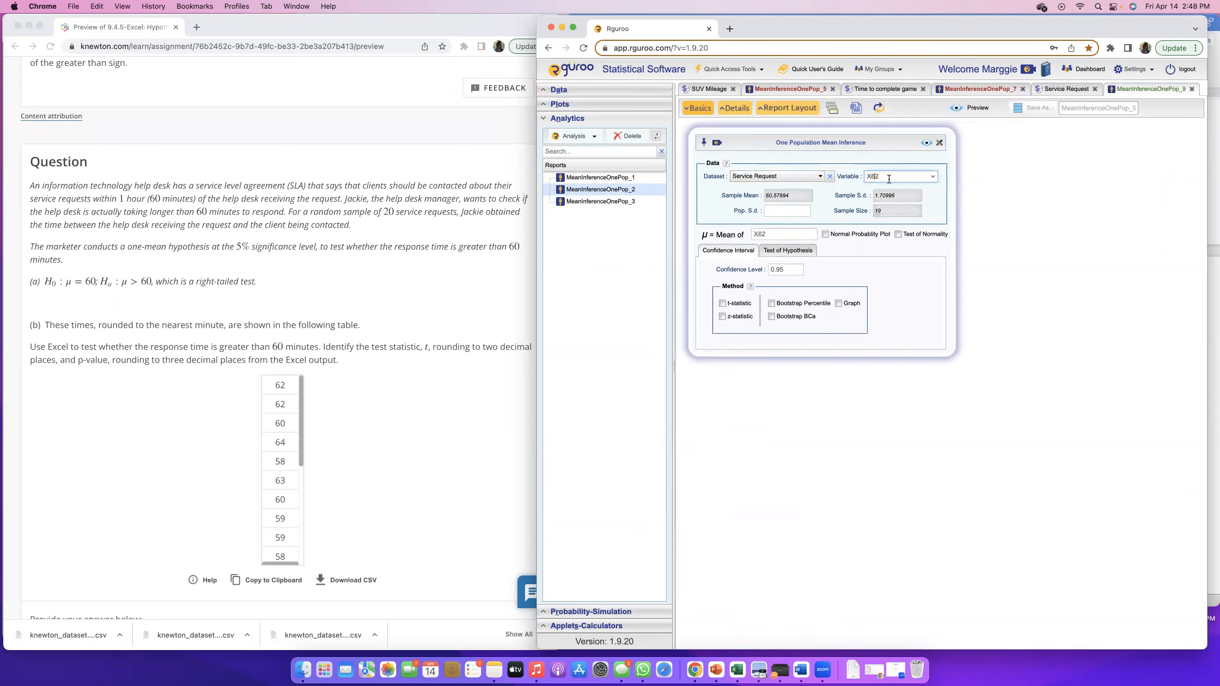
Open the Service Request dataset and compare its rows with the data table in the Knewton question.
click(297, 406)
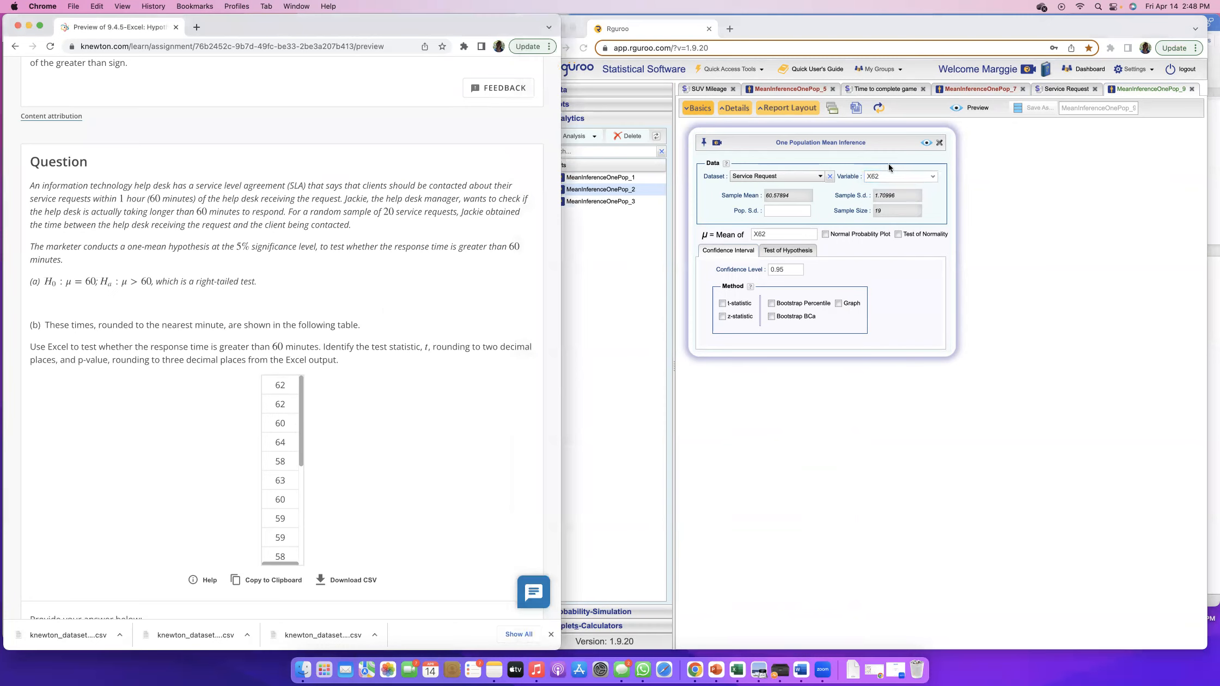
click(938, 144)
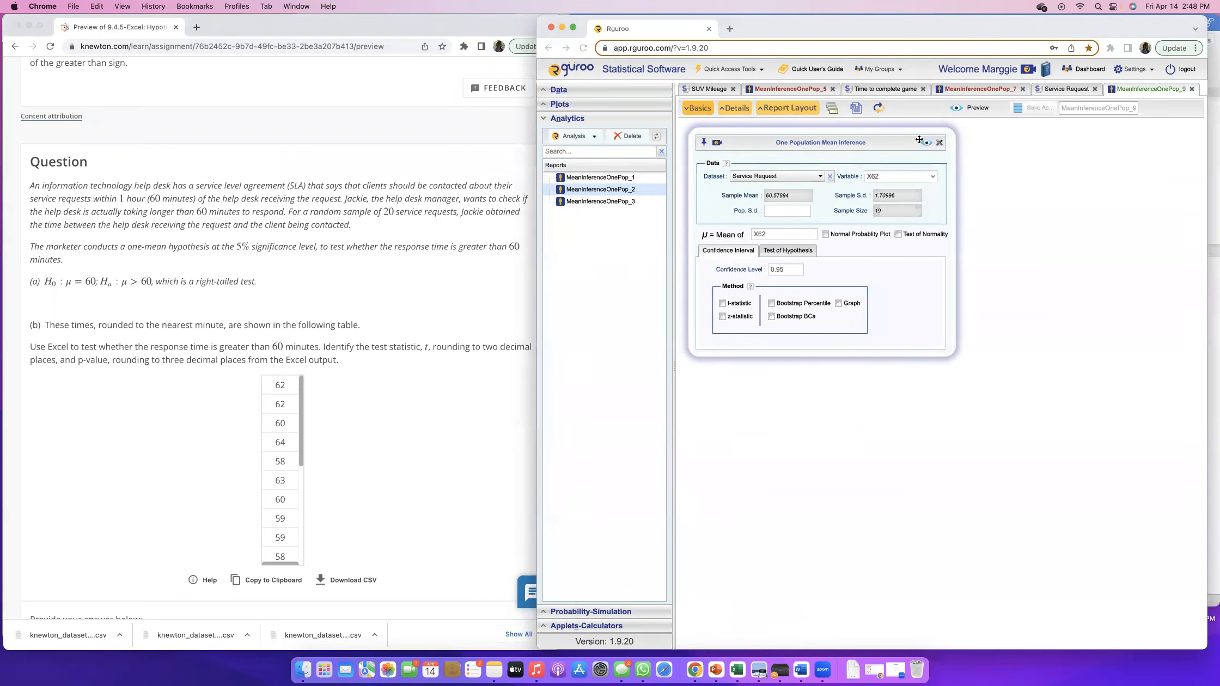
click(560, 91)
scroll(572, 234, down, 10)
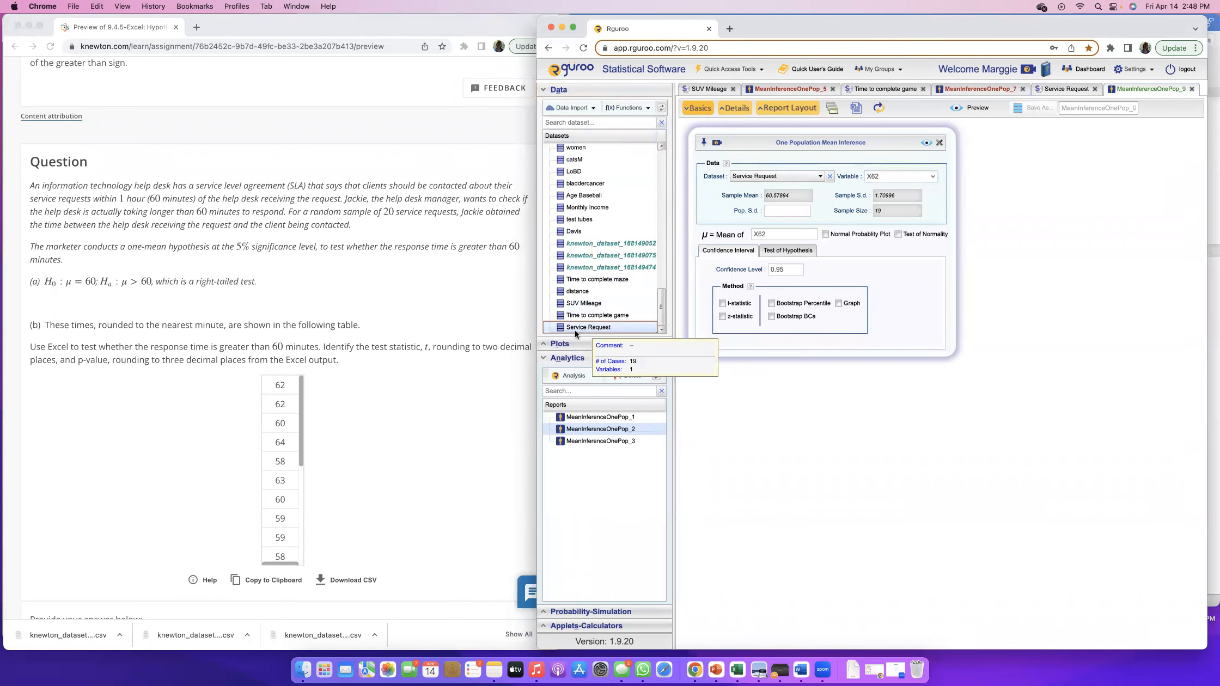
double_click(575, 330)
scroll(427, 365, up, 1)
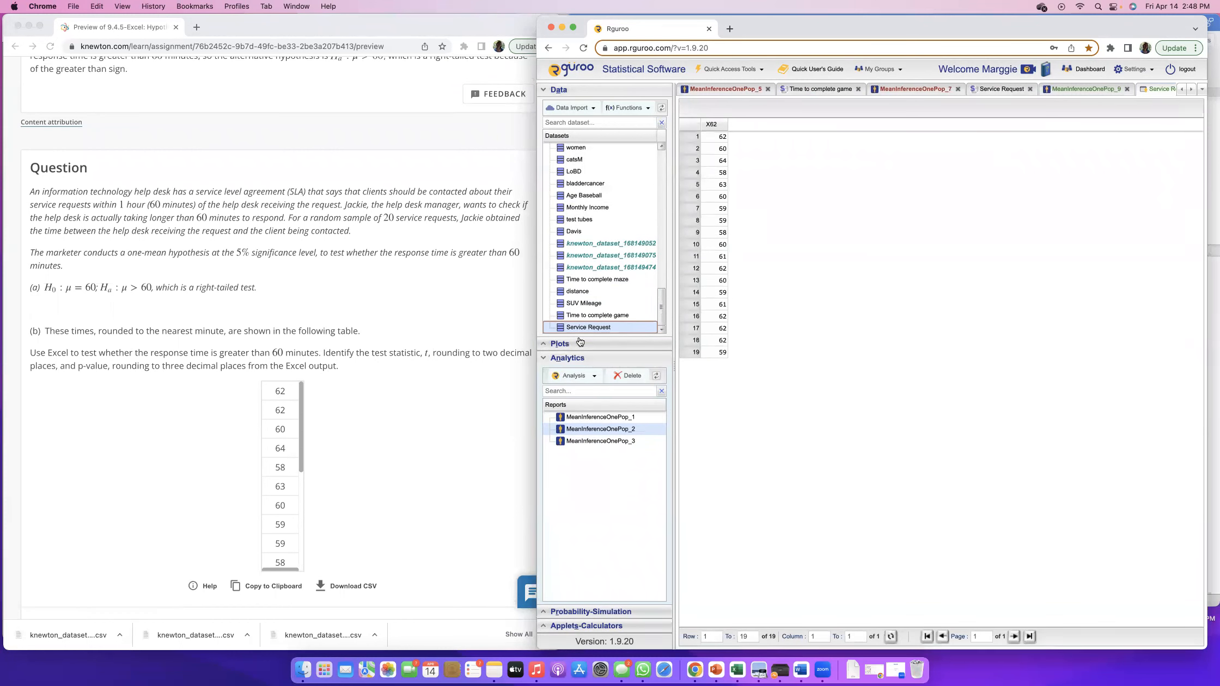
Start another dataset import of the same downloaded Knewton CSV file and name the dataset Service.
click(592, 109)
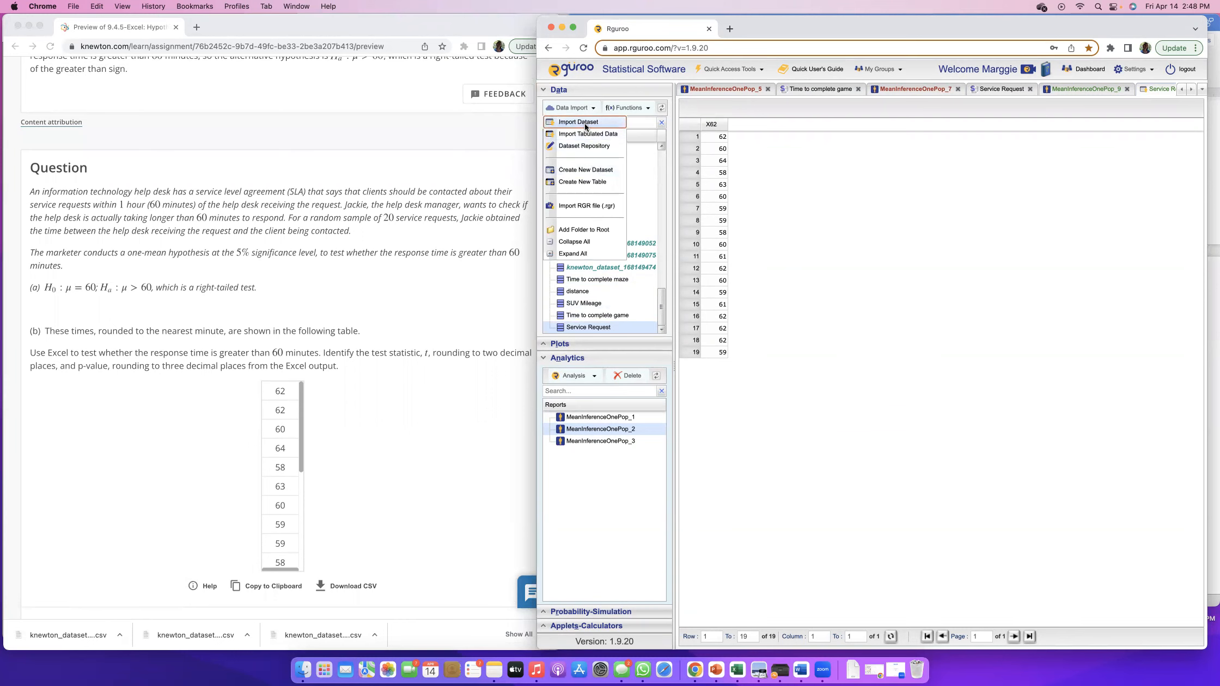
click(585, 123)
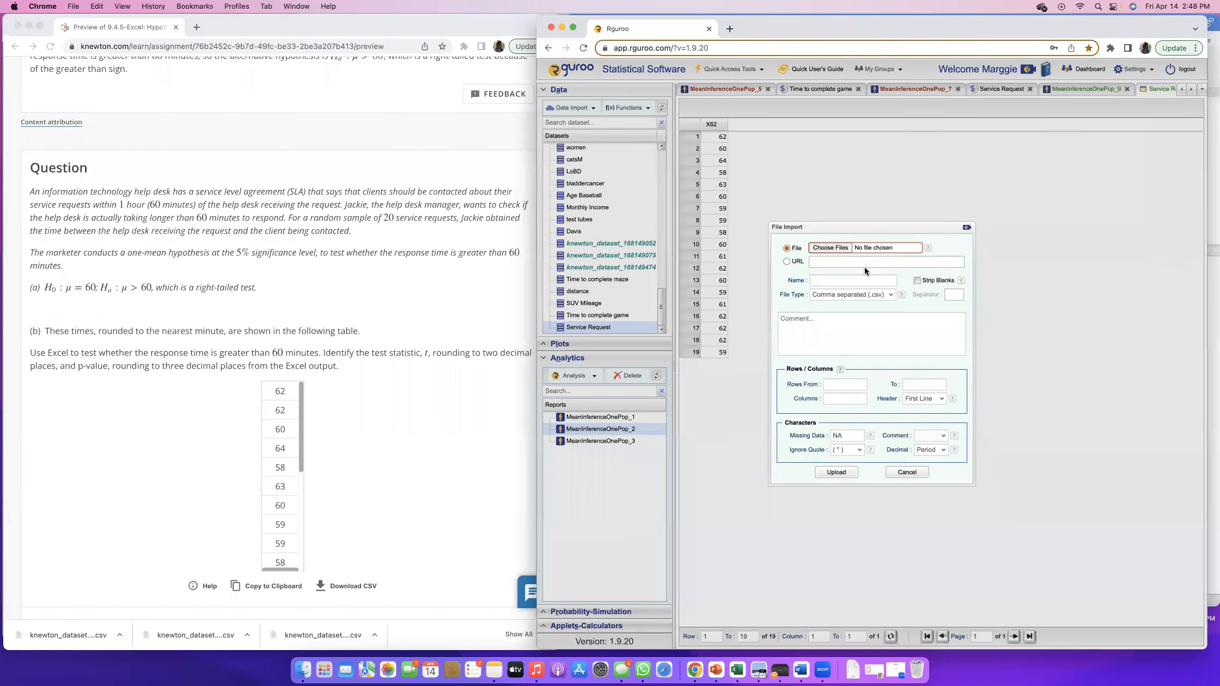
click(837, 249)
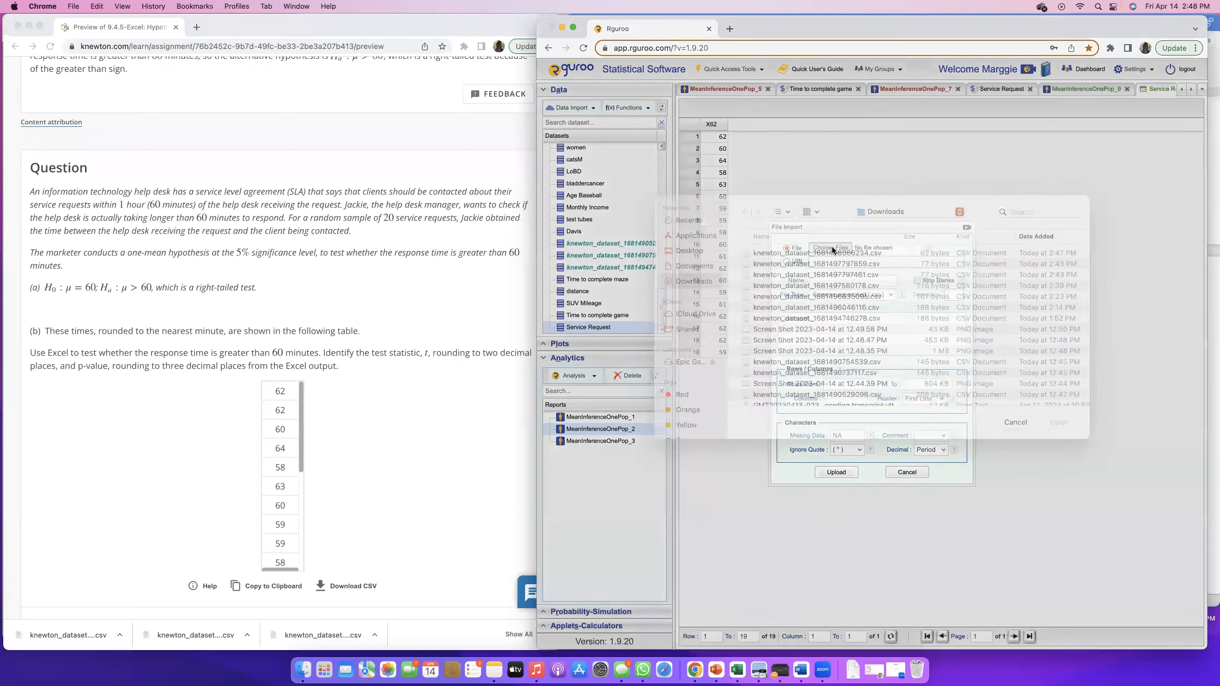
double_click(771, 267)
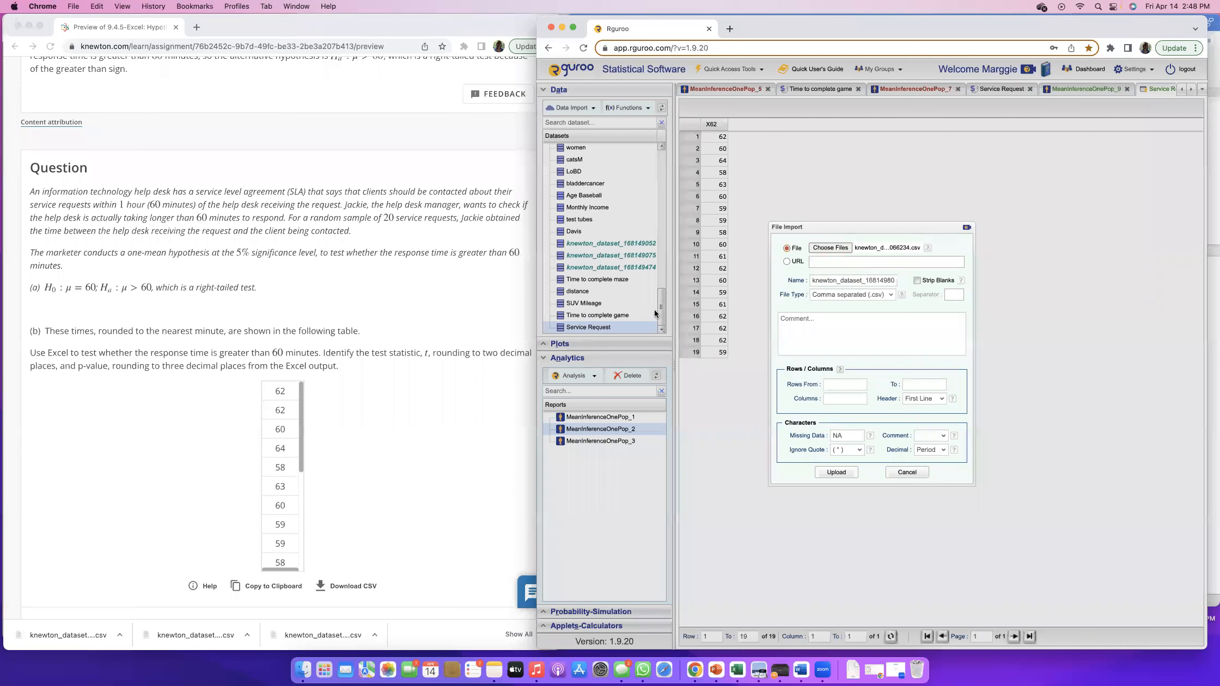
click(821, 280)
key(super+a)
key(BackSpace)
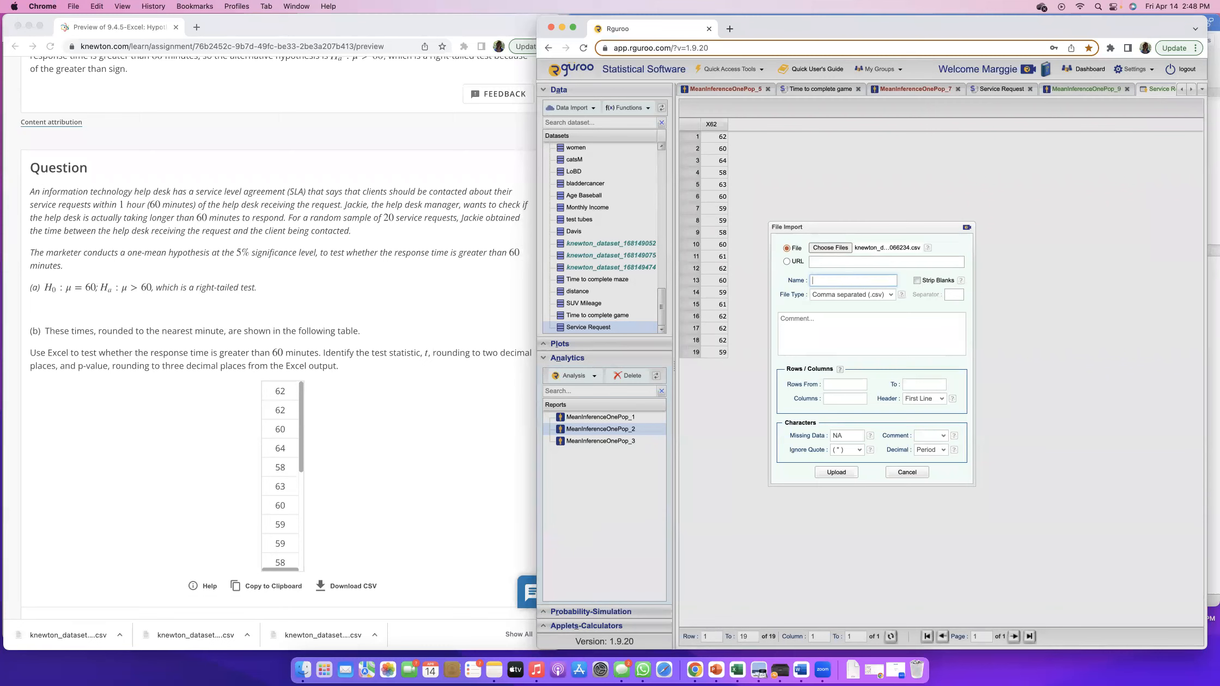
text(Service)
Check the first values in the Knewton table, set the import's header option to No Header, and upload the dataset.
mouse_move(301, 412)
mouse_down()
mouse_move(295, 518)
mouse_move(299, 393)
mouse_up()
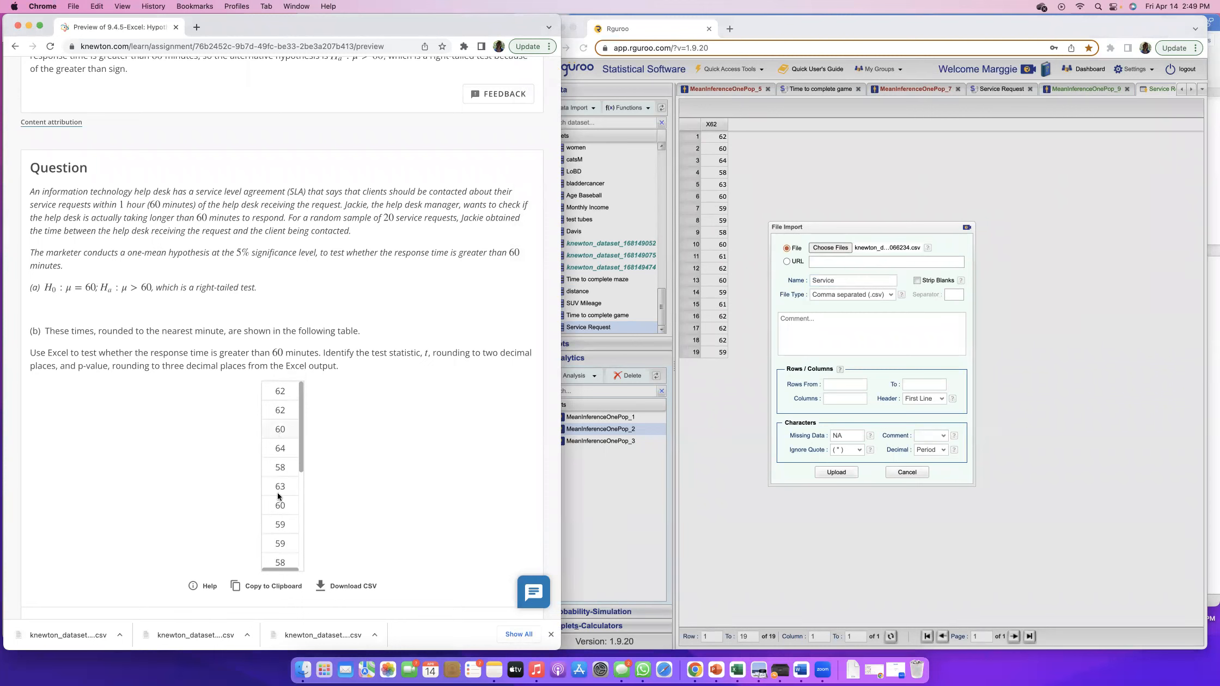
click(940, 400)
click(906, 400)
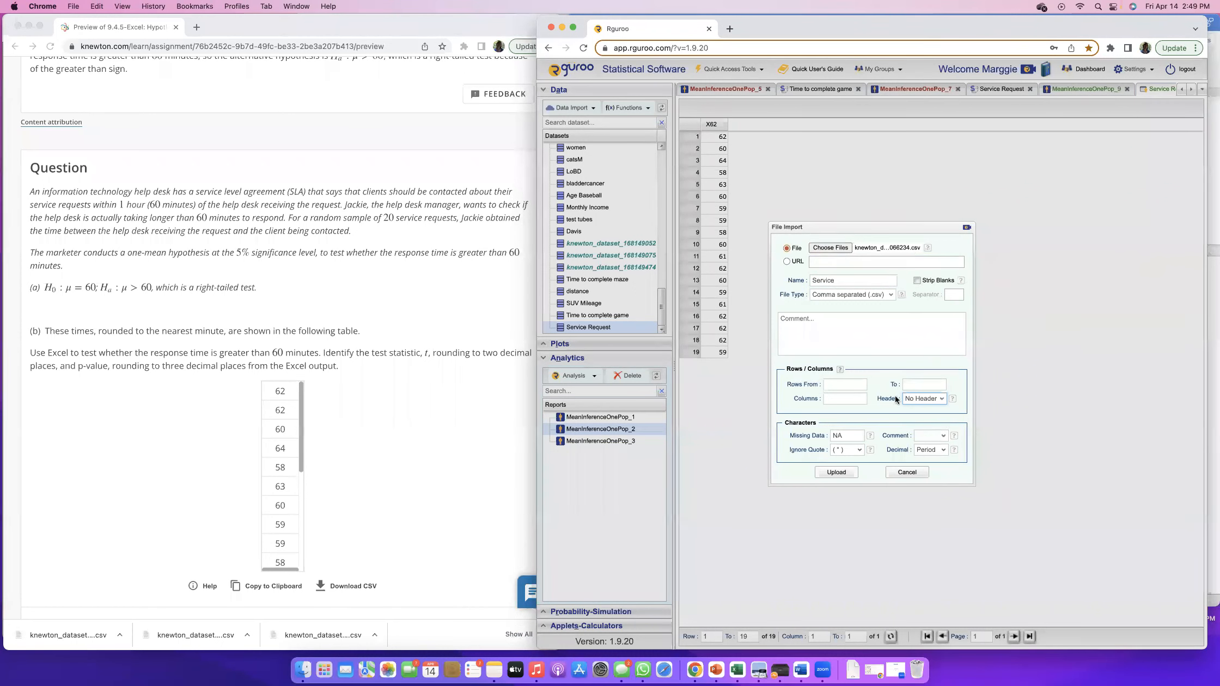
click(837, 474)
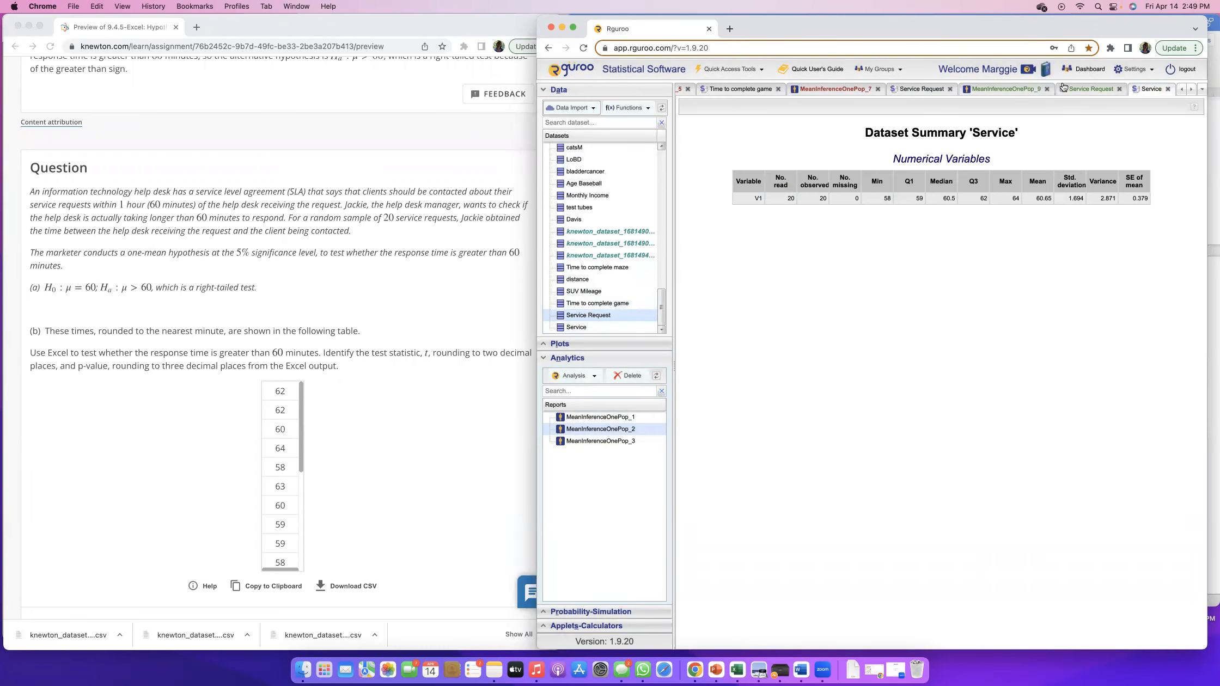
Inspect the rows of the Service dataset and compare the existing mean analysis's sample size with the one stated in the question.
click(1167, 89)
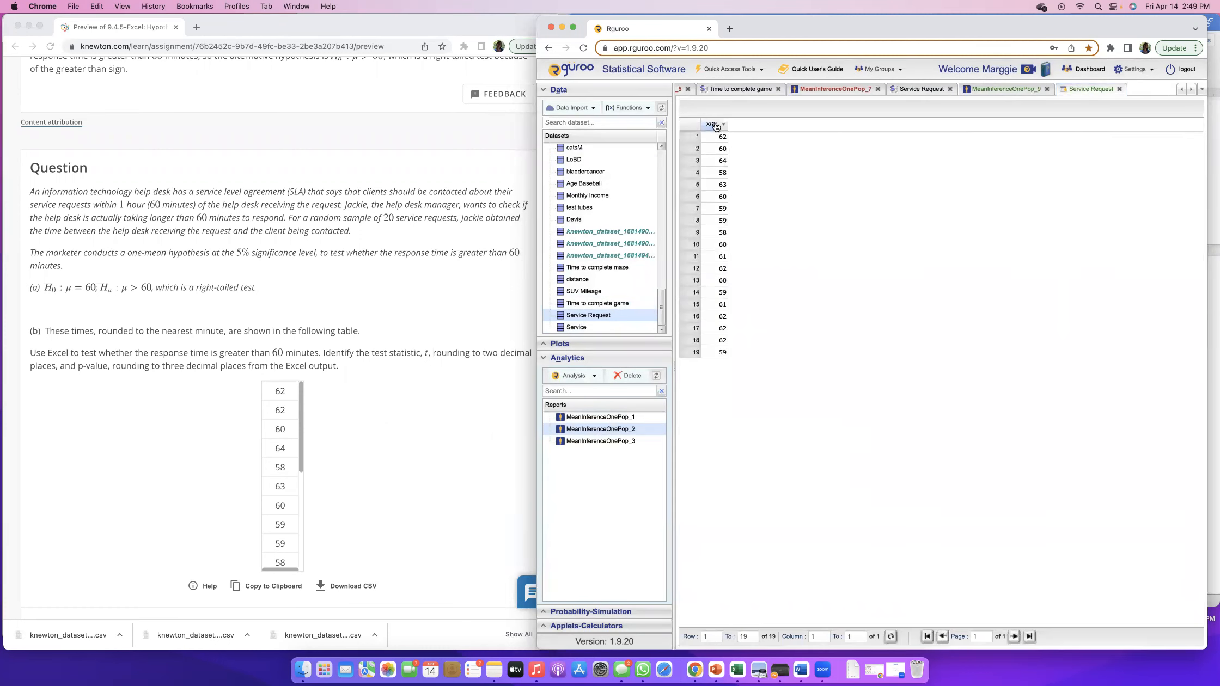
double_click(614, 327)
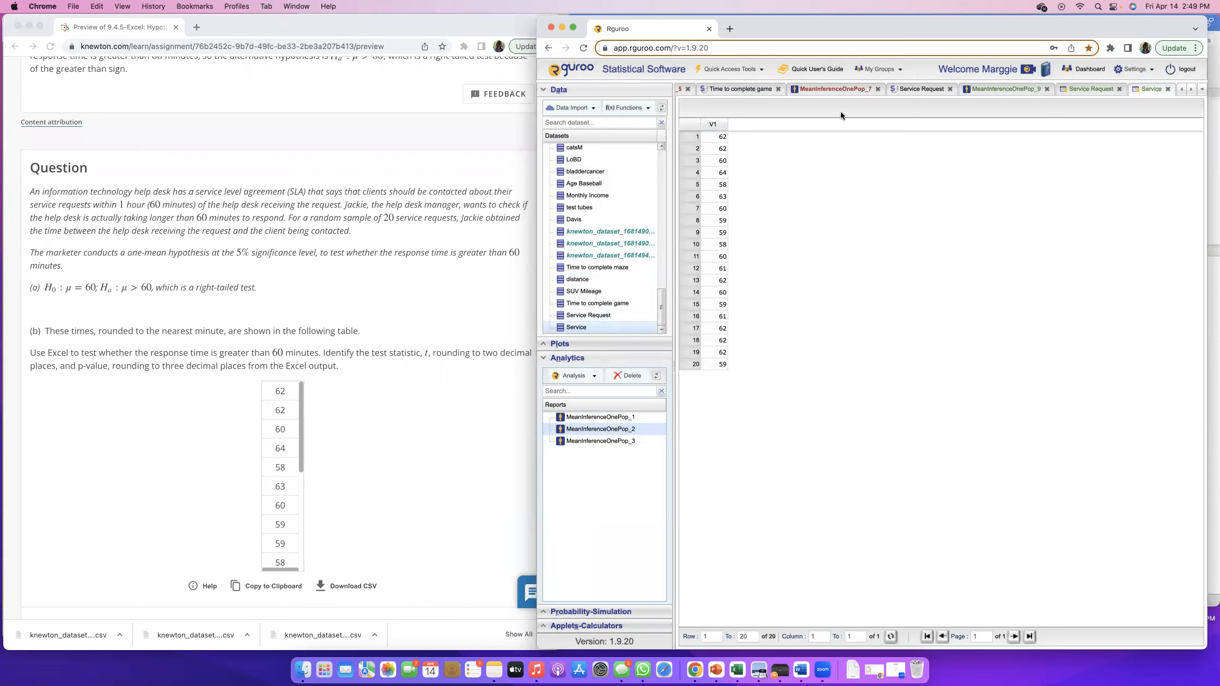
click(1007, 90)
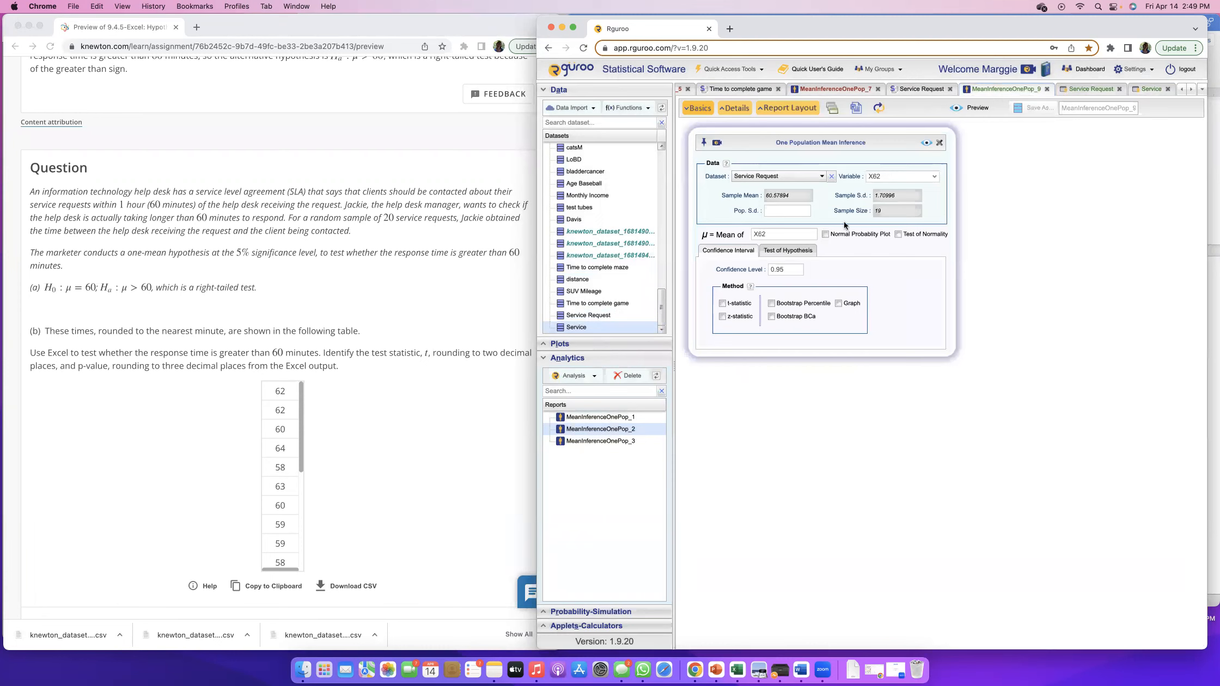
click(887, 208)
click(348, 232)
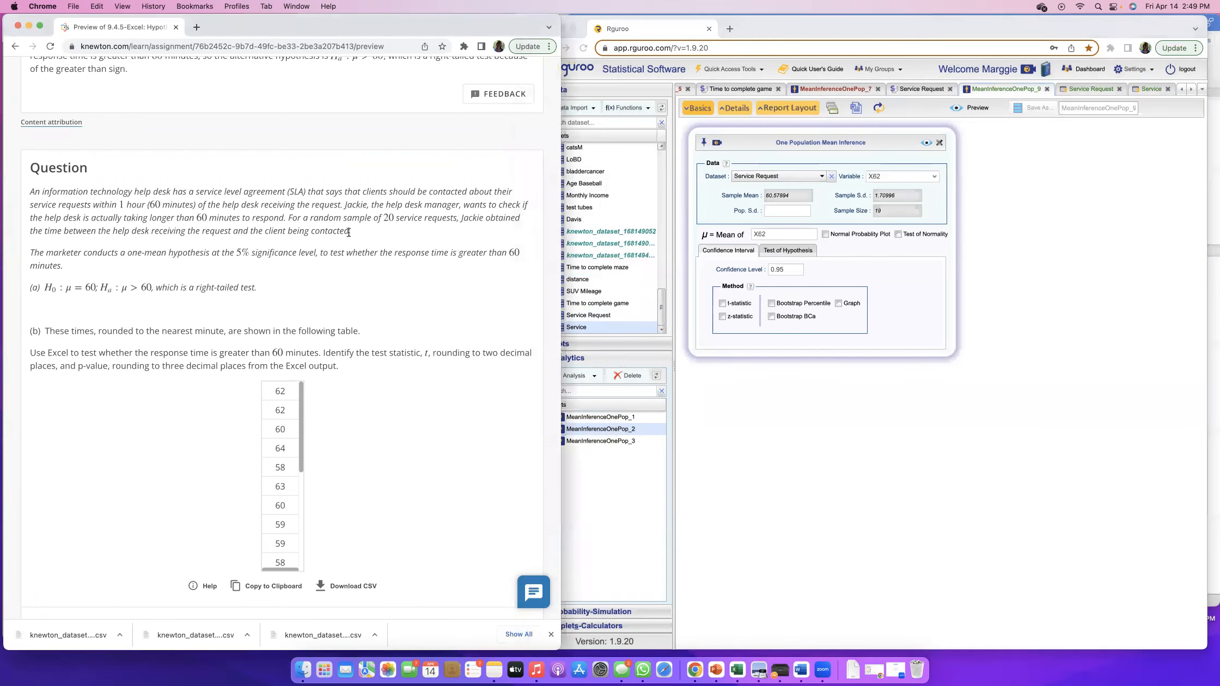
drag(382, 217, 463, 219)
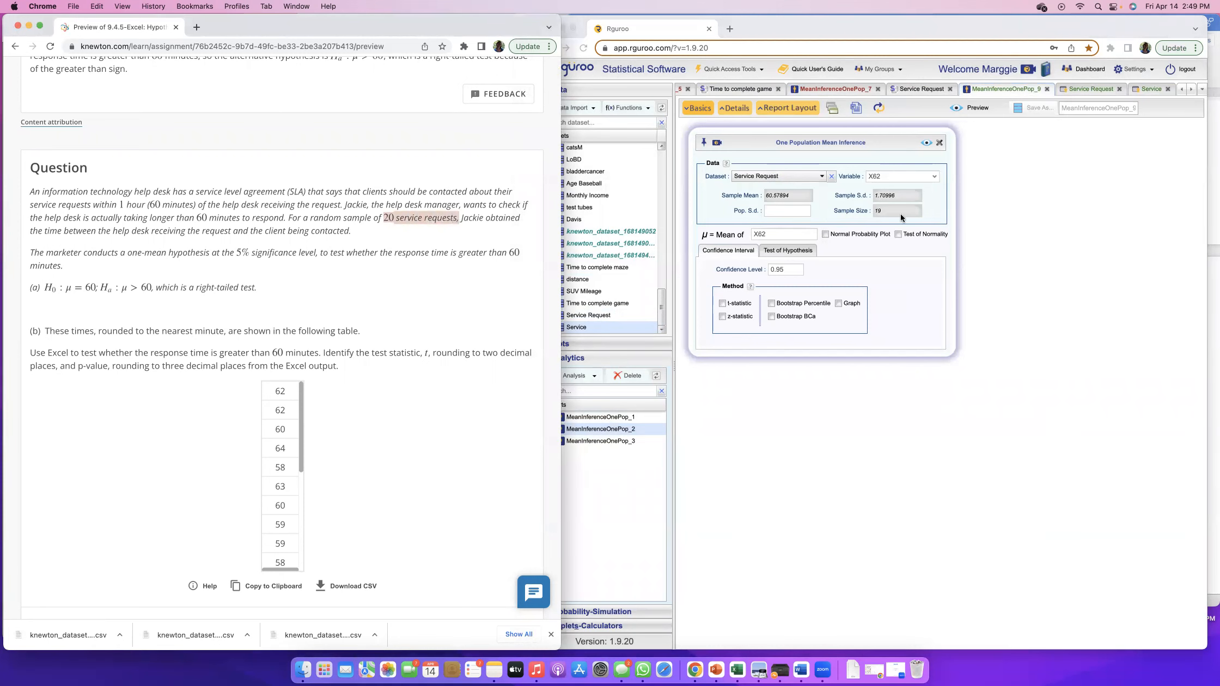
click(899, 212)
Switch the one-population mean analysis to the Service dataset with variable V1.
click(821, 176)
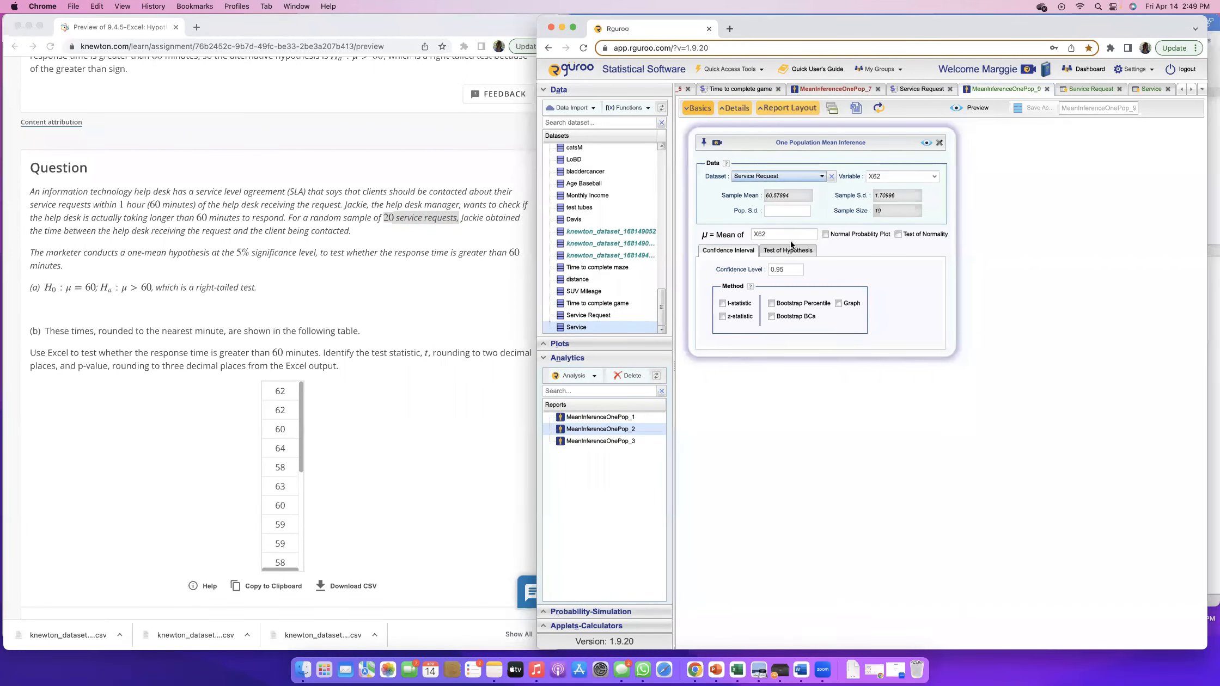
click(765, 642)
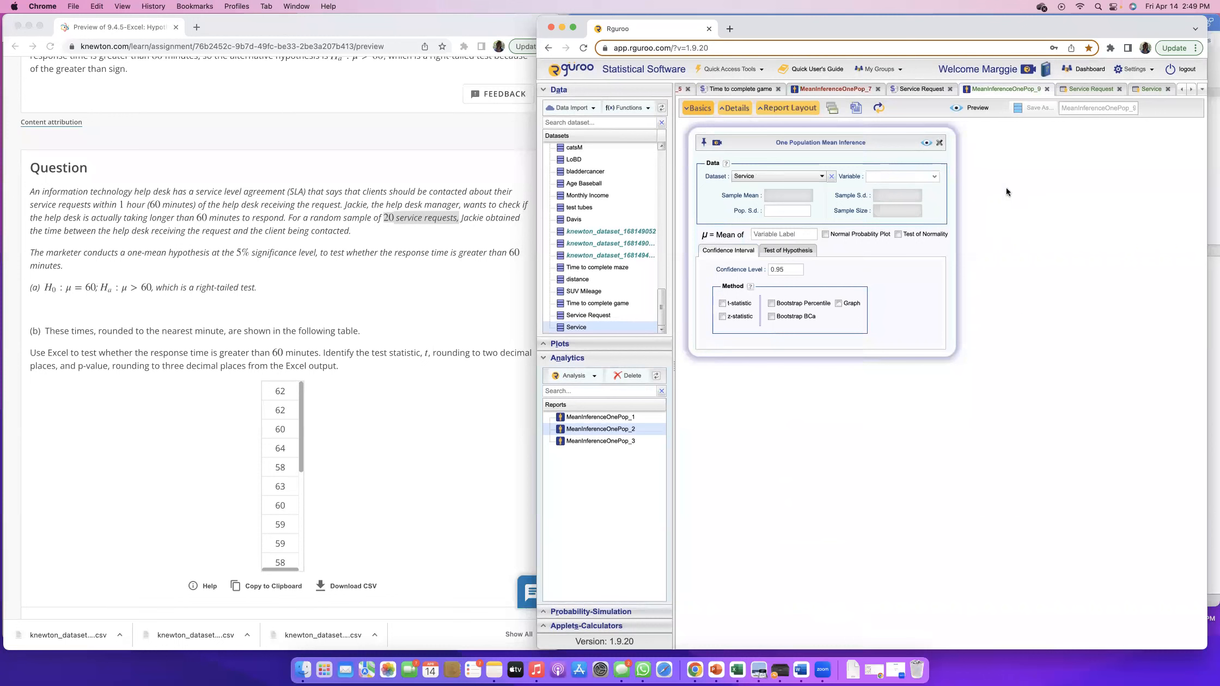
click(939, 176)
click(875, 186)
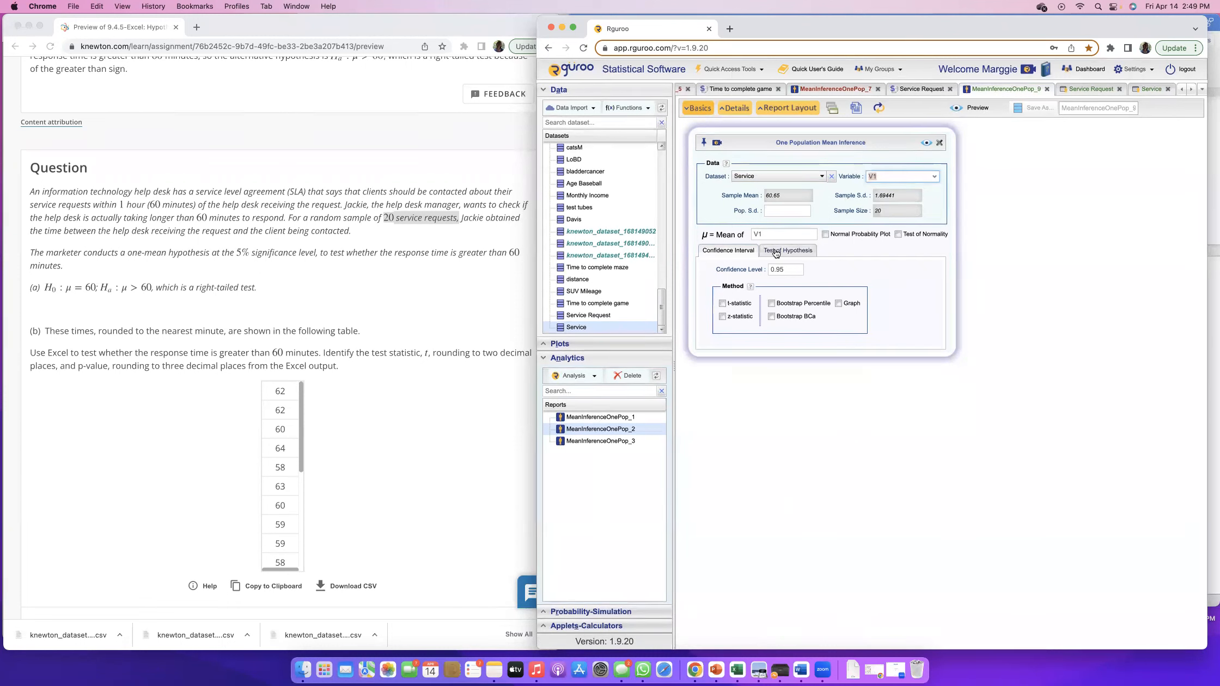
Enable the t-statistic method for the 95% confidence interval of the Service data's mean.
click(736, 303)
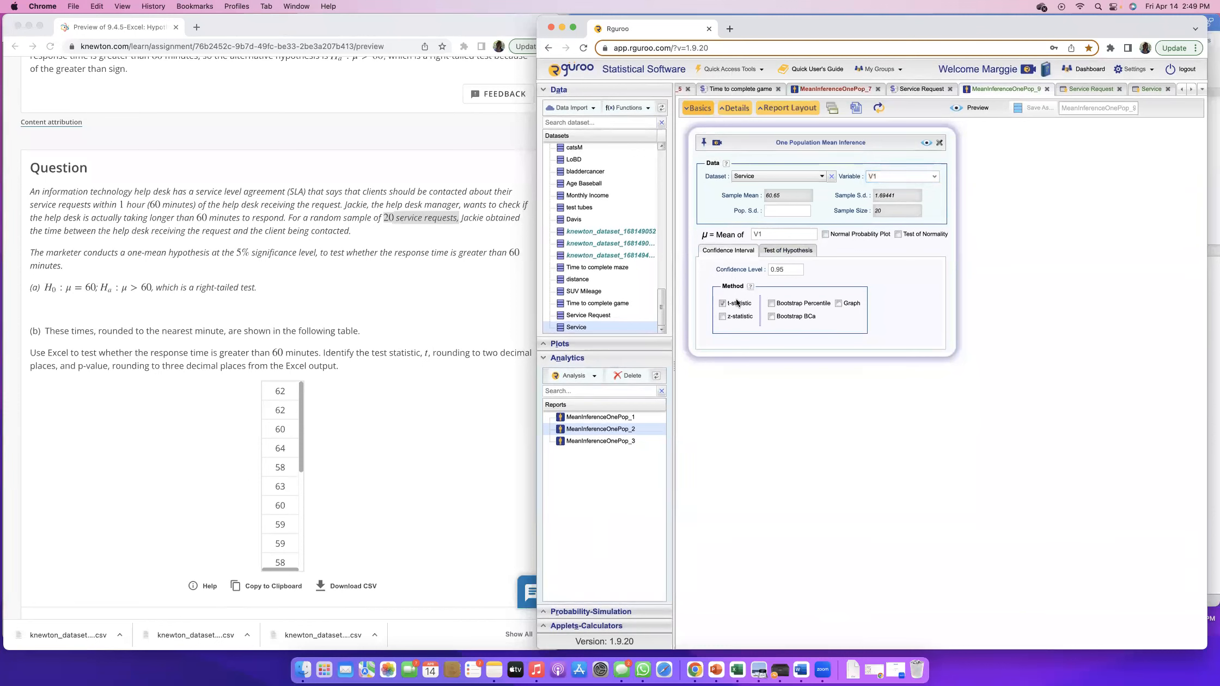
click(783, 252)
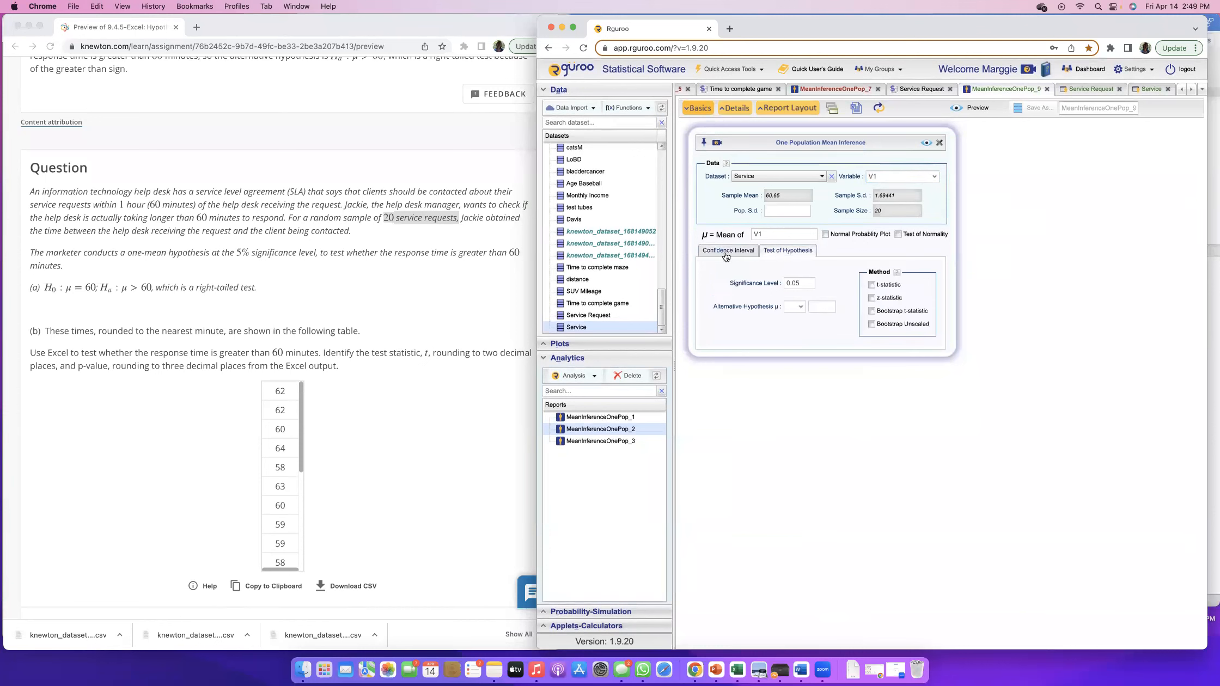
click(726, 255)
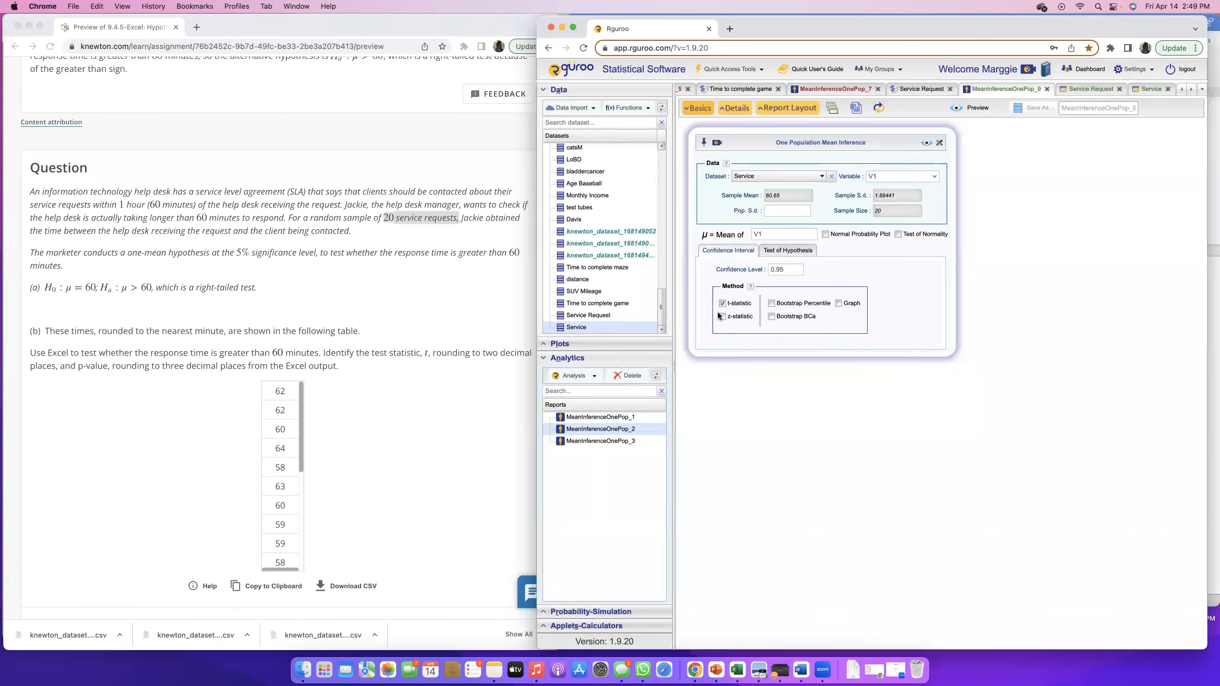
Check the question's claim and significance level, and set the hypothesis test's alternative to a mean greater than 60.
click(788, 250)
click(802, 283)
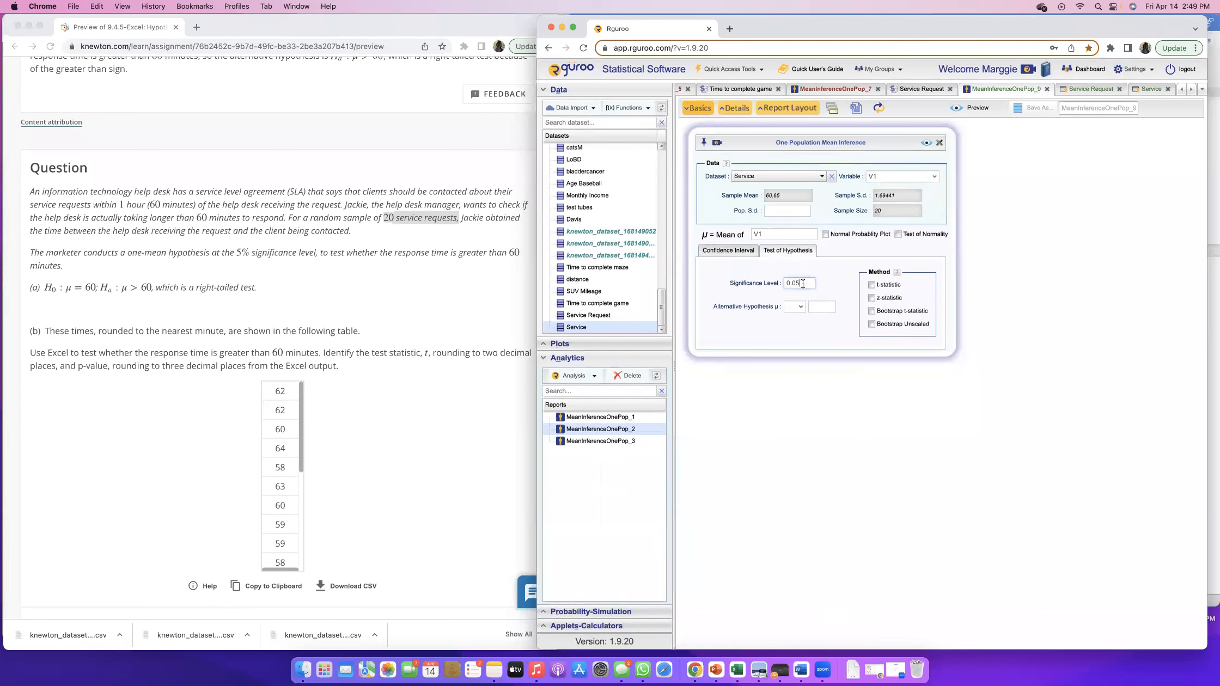
click(321, 324)
drag(330, 252, 500, 253)
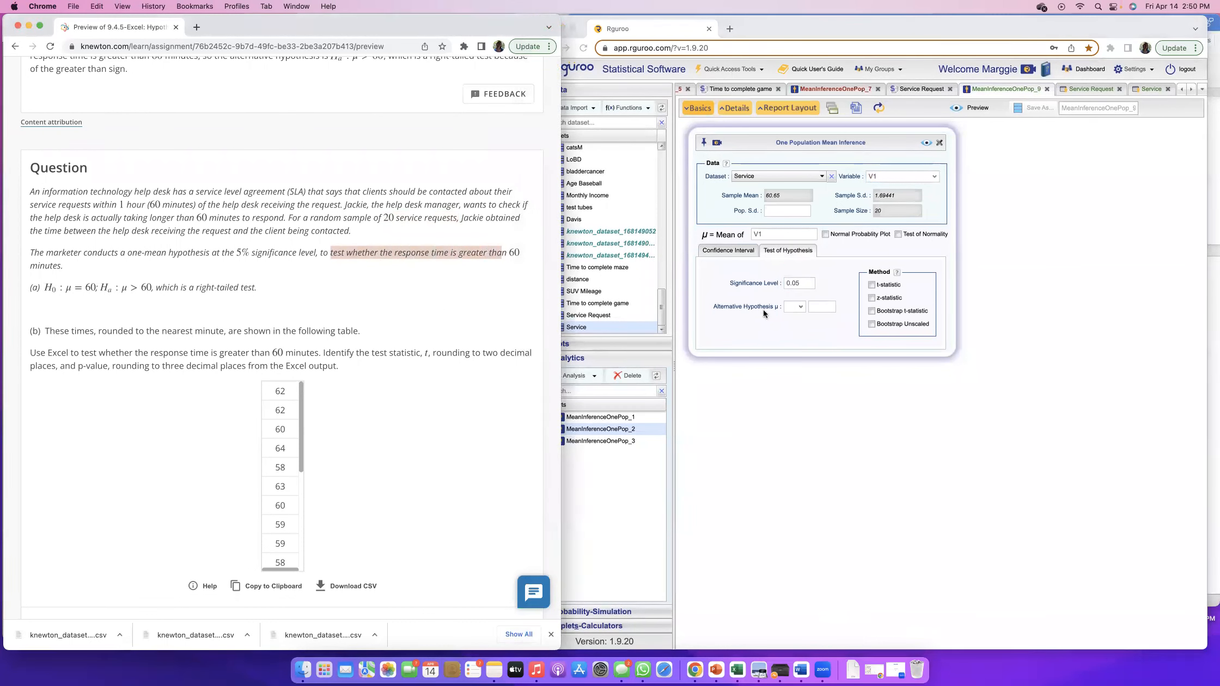
click(795, 306)
click(791, 333)
click(820, 309)
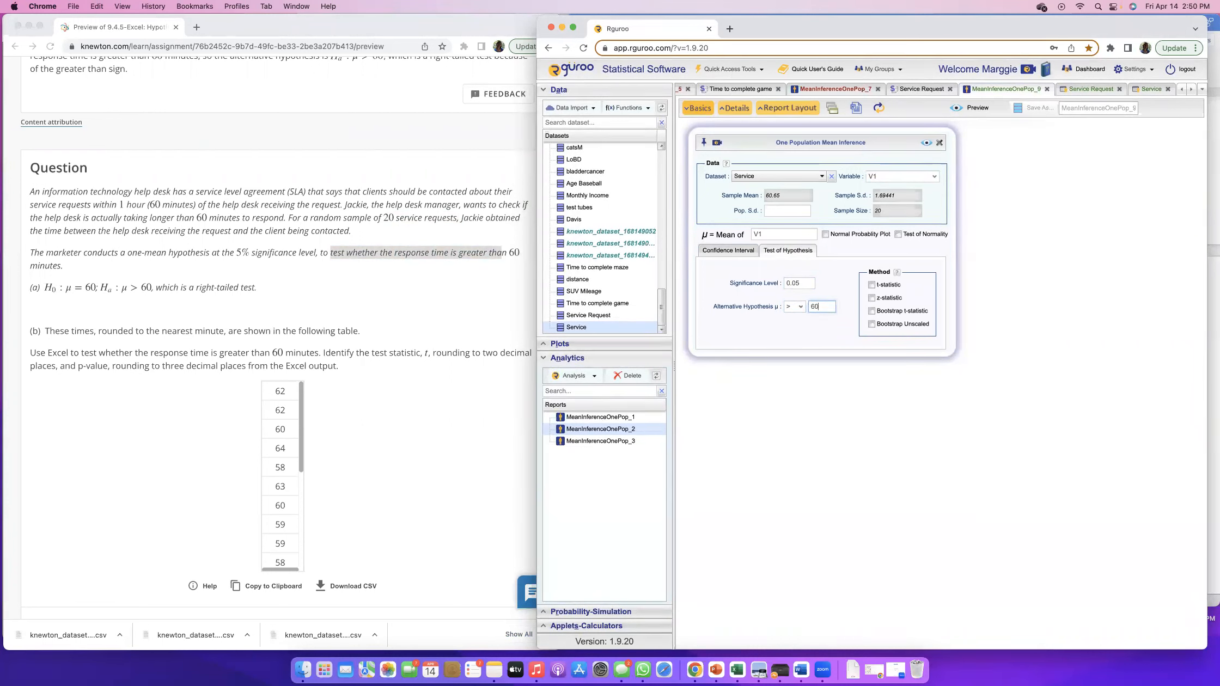
Select the t-statistic method for the hypothesis test and generate the one-population mean inference report.
click(872, 285)
click(773, 213)
click(926, 143)
Copy the observed t statistic from the report into the Knewton test statistic answer and round it to 1.716.
scroll(146, 393, down, 3)
scroll(146, 393, down, 2)
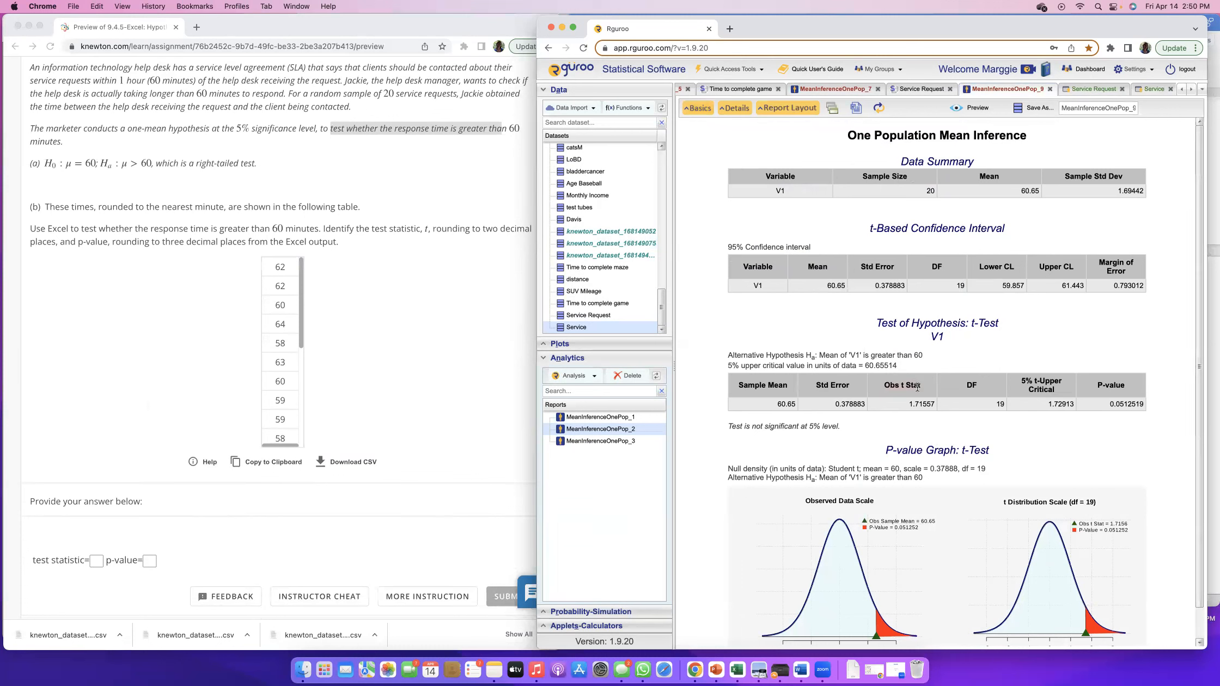
drag(909, 401, 932, 401)
key(super+c)
click(97, 561)
key(super+v)
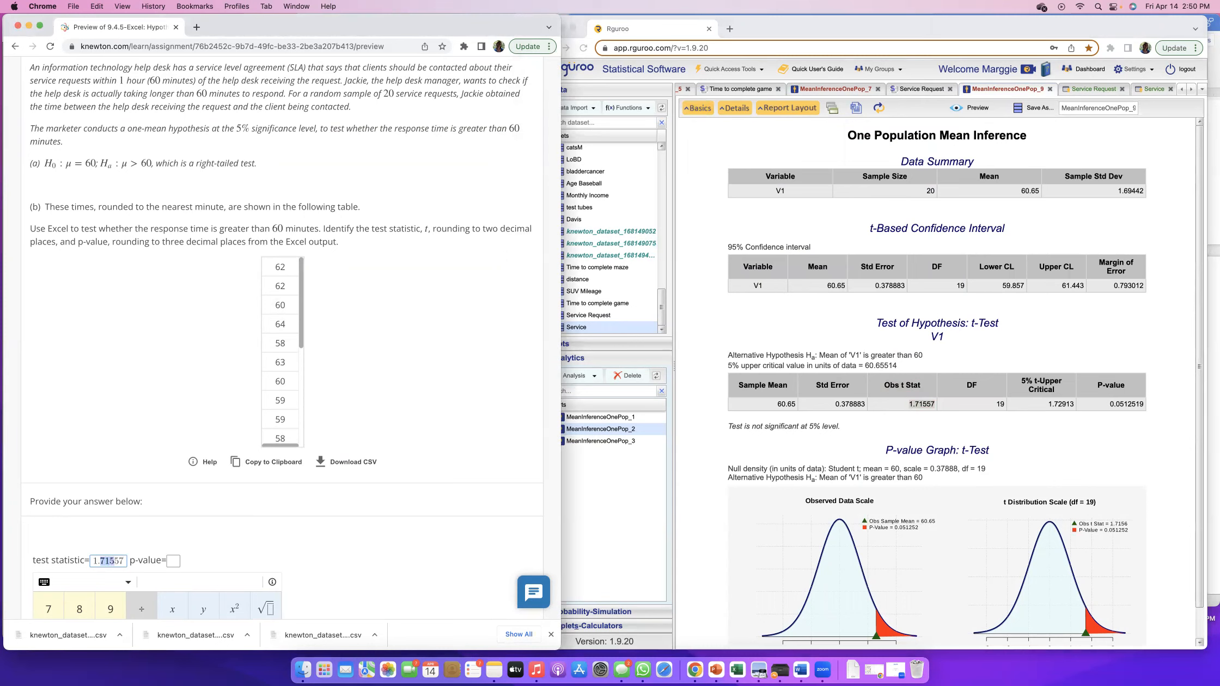
click(113, 561)
key(Delete)
key(Delete)
key(BackSpace)
text(6)
Enter the report's p-value rounded to 0.051 in the Knewton answer and submit part (b).
click(1129, 397)
drag(1109, 403, 1132, 403)
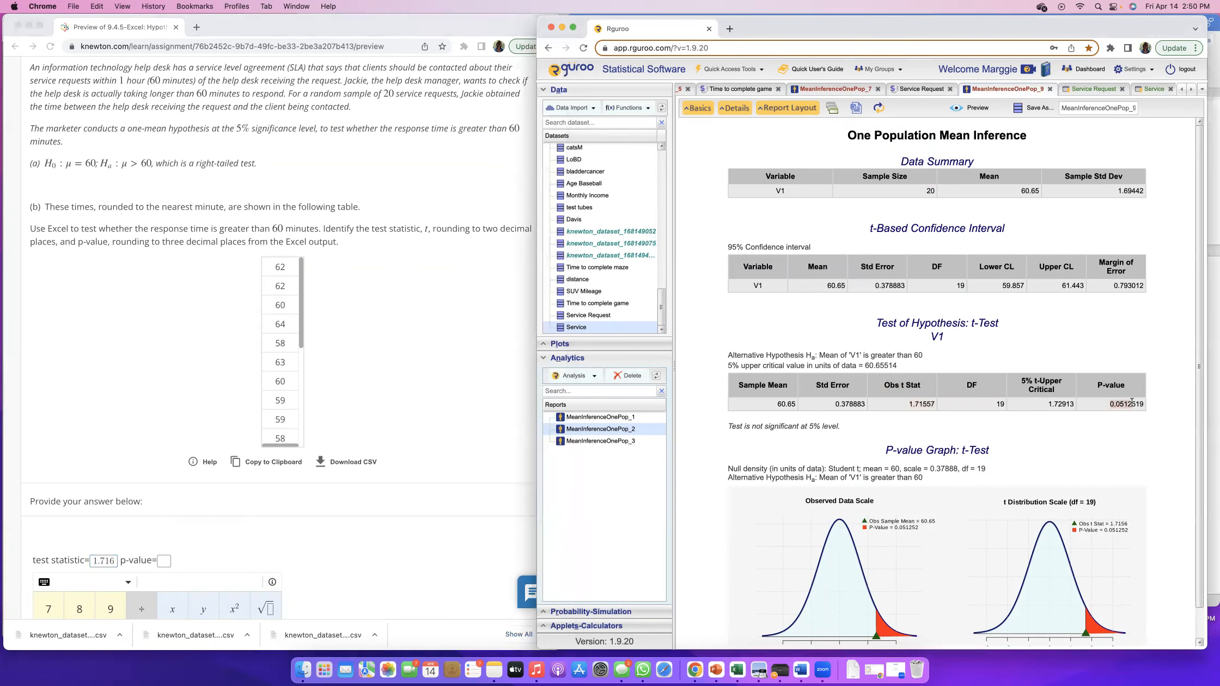
click(162, 561)
text(0.05125)
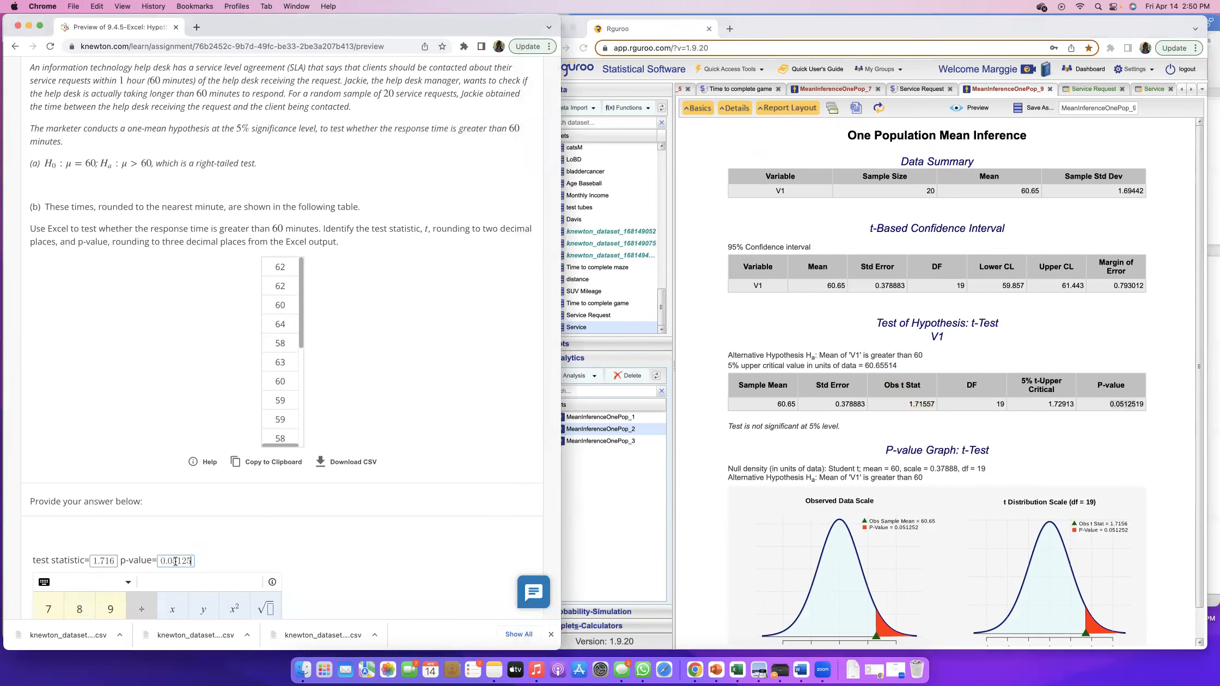
drag(166, 561, 181, 561)
click(193, 561)
key(BackSpace)
key(BackSpace)
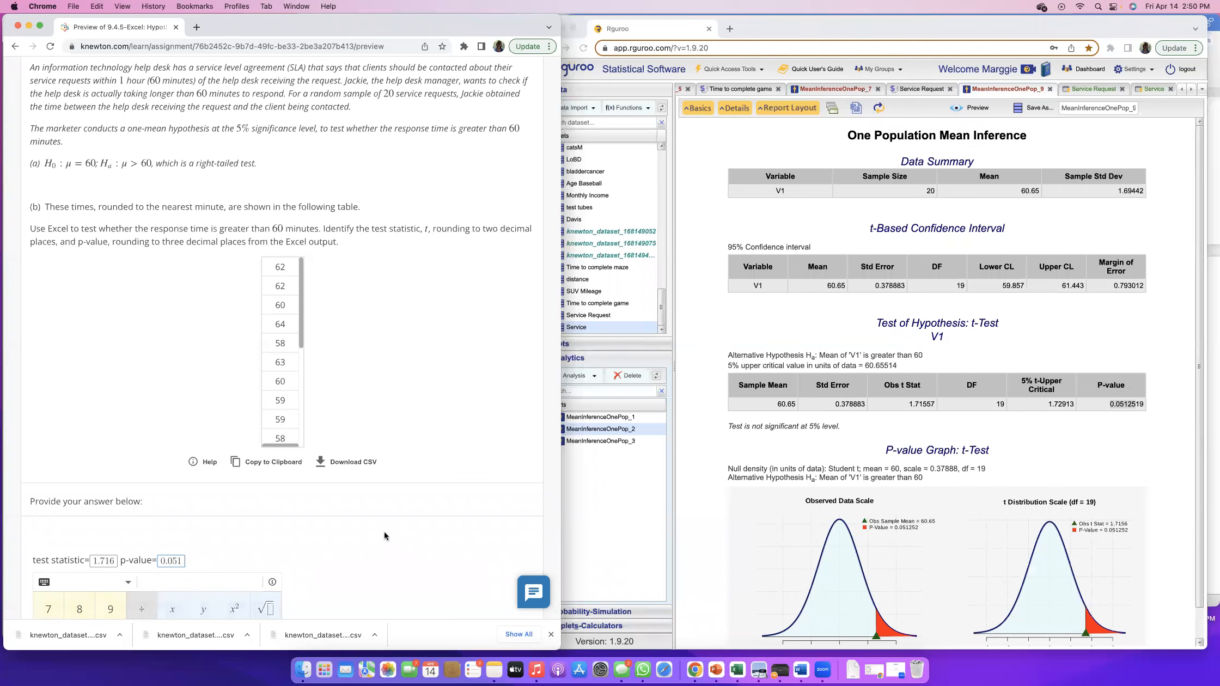
click(403, 537)
click(501, 598)
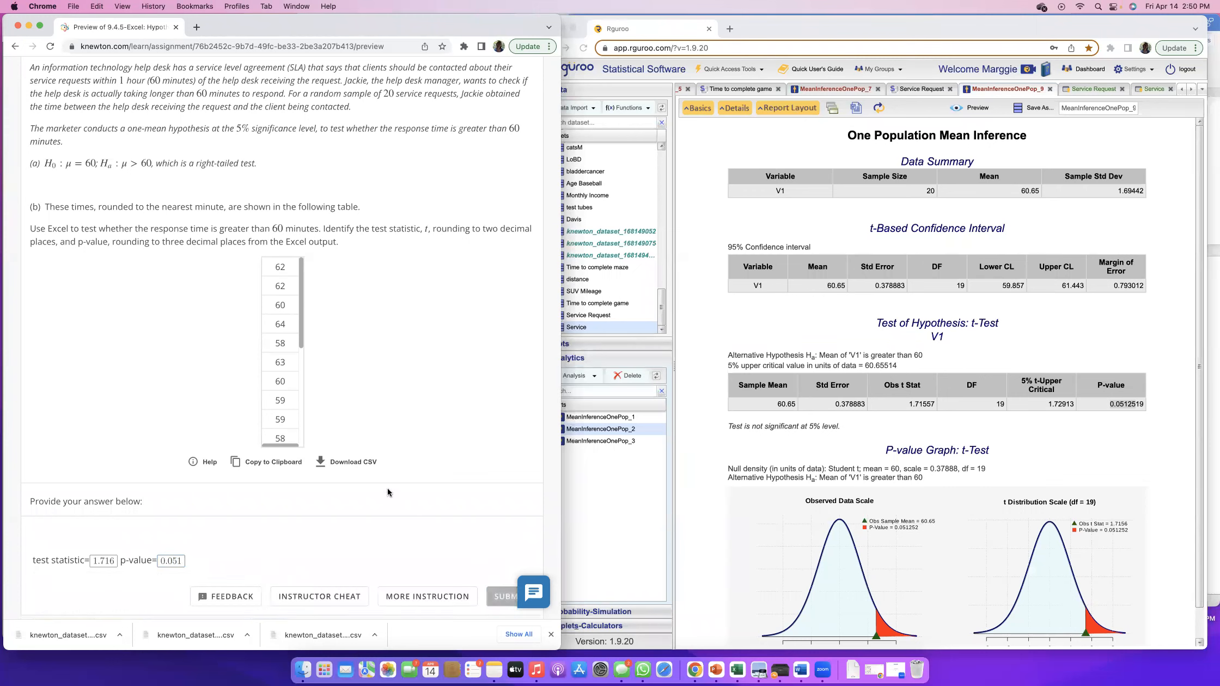
scroll(411, 444, down, 1)
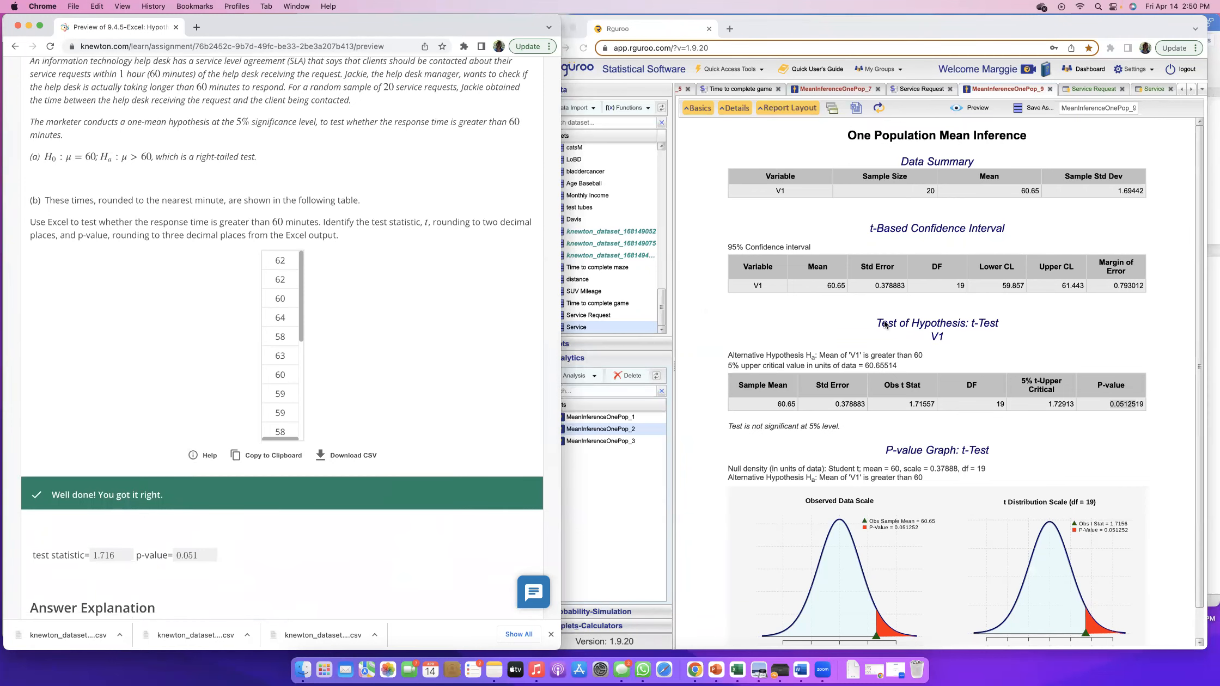
Examine the observed t statistic and the p-value in the report's t-test table.
click(914, 398)
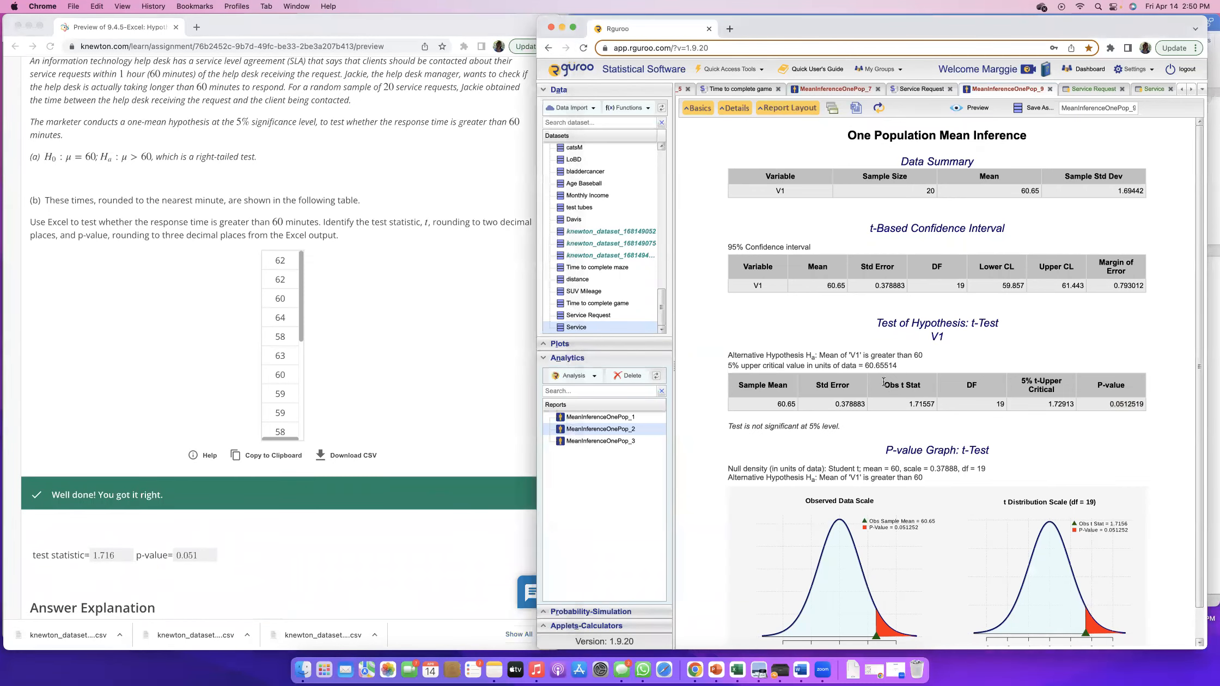
click(887, 384)
drag(908, 404, 930, 403)
click(1124, 400)
drag(1109, 404, 1140, 401)
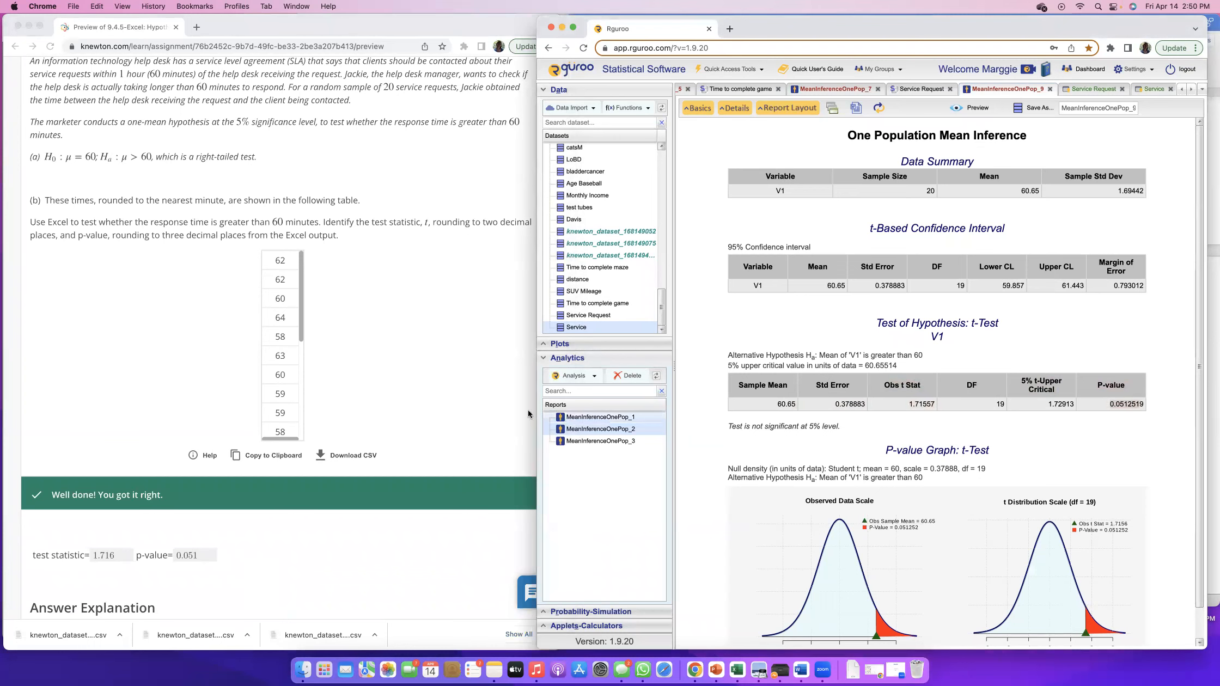
Continue to part (c) of the help-desk question, about the appropriate conclusions.
click(500, 413)
scroll(498, 413, down, 7)
click(493, 538)
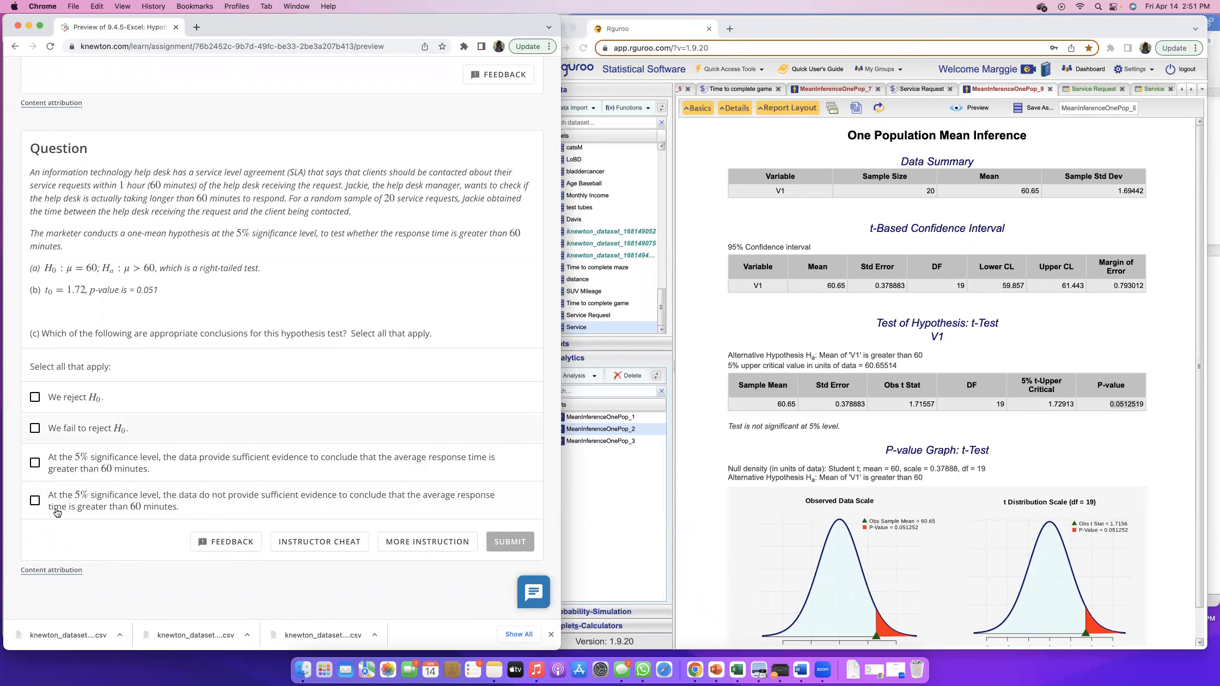
Check the report's p-value, choose failing to reject H0 and insufficient evidence of an average above 60 minutes, and submit the answer.
click(1112, 396)
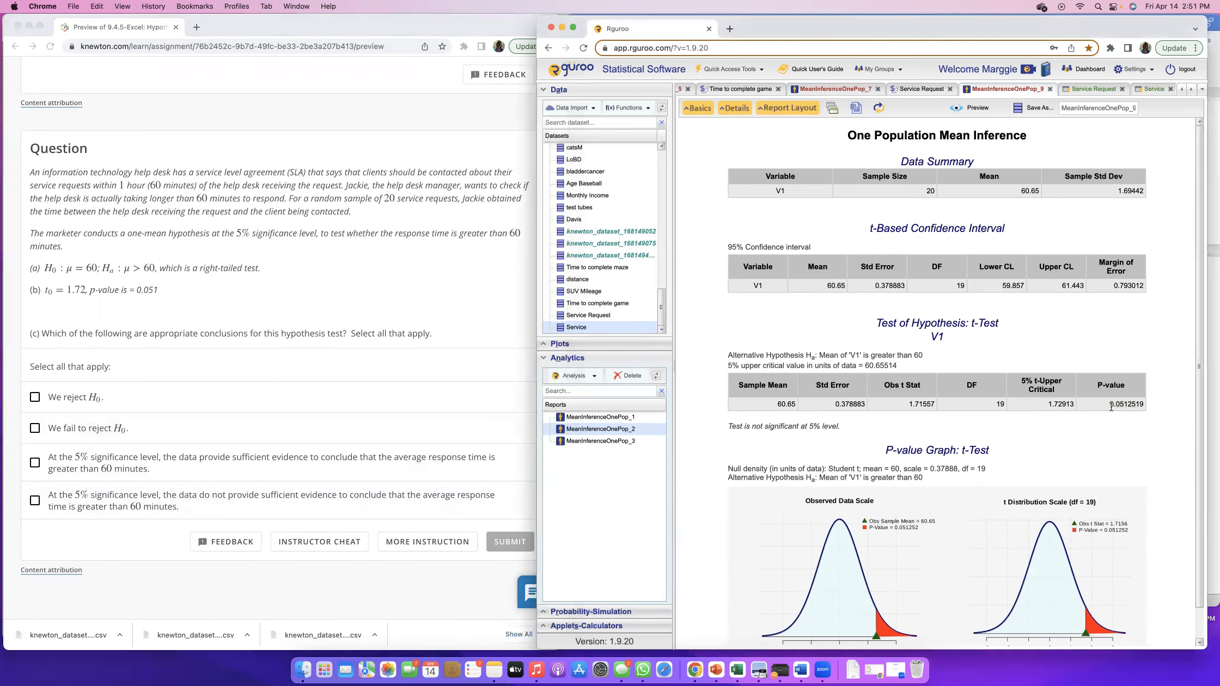
mouse_move(1109, 404)
mouse_down()
mouse_move(1143, 404)
mouse_move(1110, 404)
mouse_move(1133, 407)
mouse_up()
click(1124, 404)
click(181, 412)
click(35, 429)
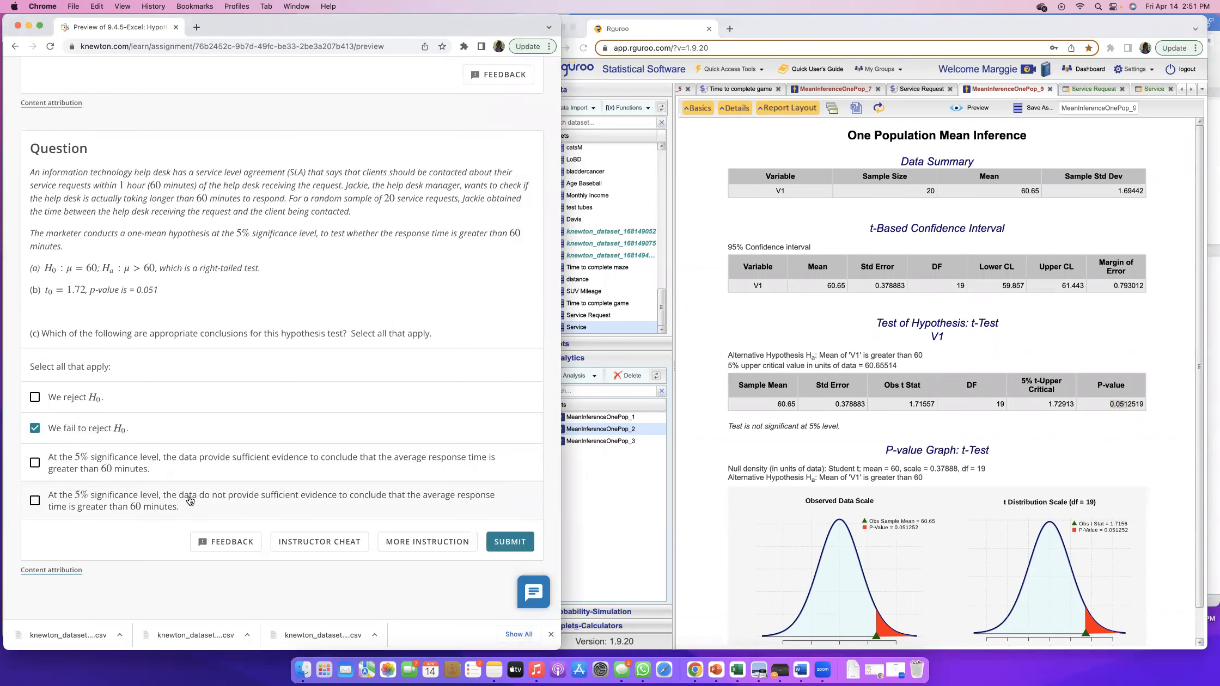
click(34, 503)
click(508, 542)
Review the answered help-desk questions and their explanations back to the start of the assignment.
scroll(492, 158, up, 8)
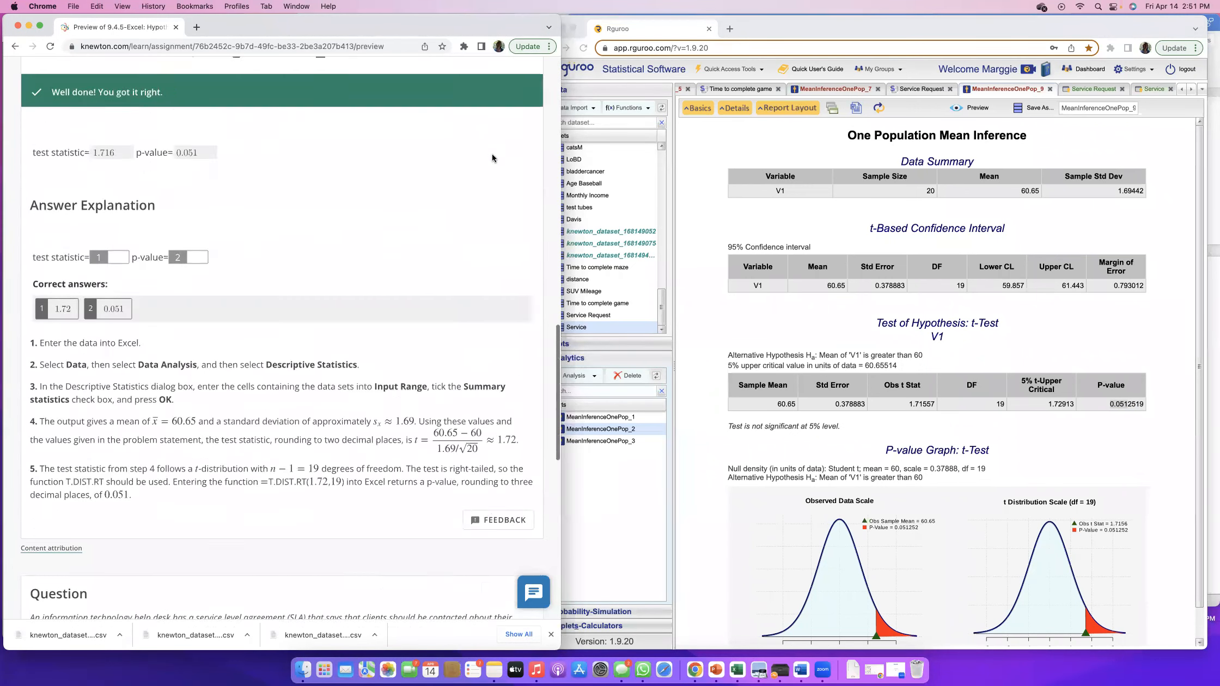
scroll(491, 158, up, 2)
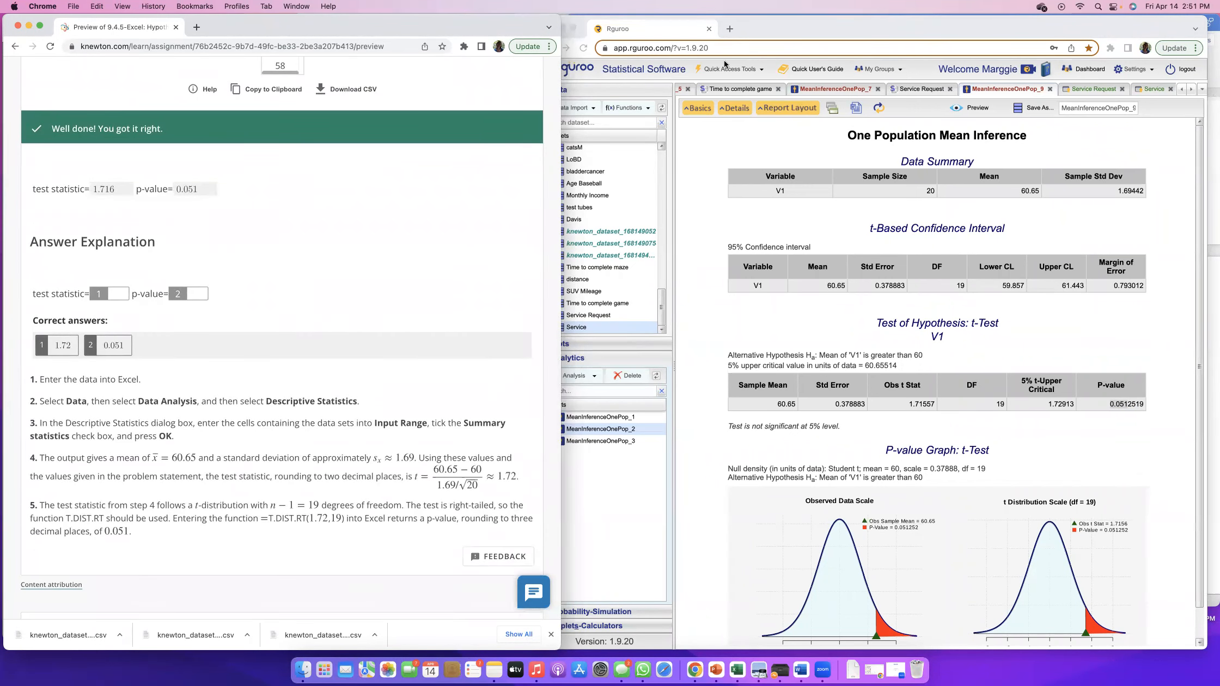
scroll(420, 142, up, 18)
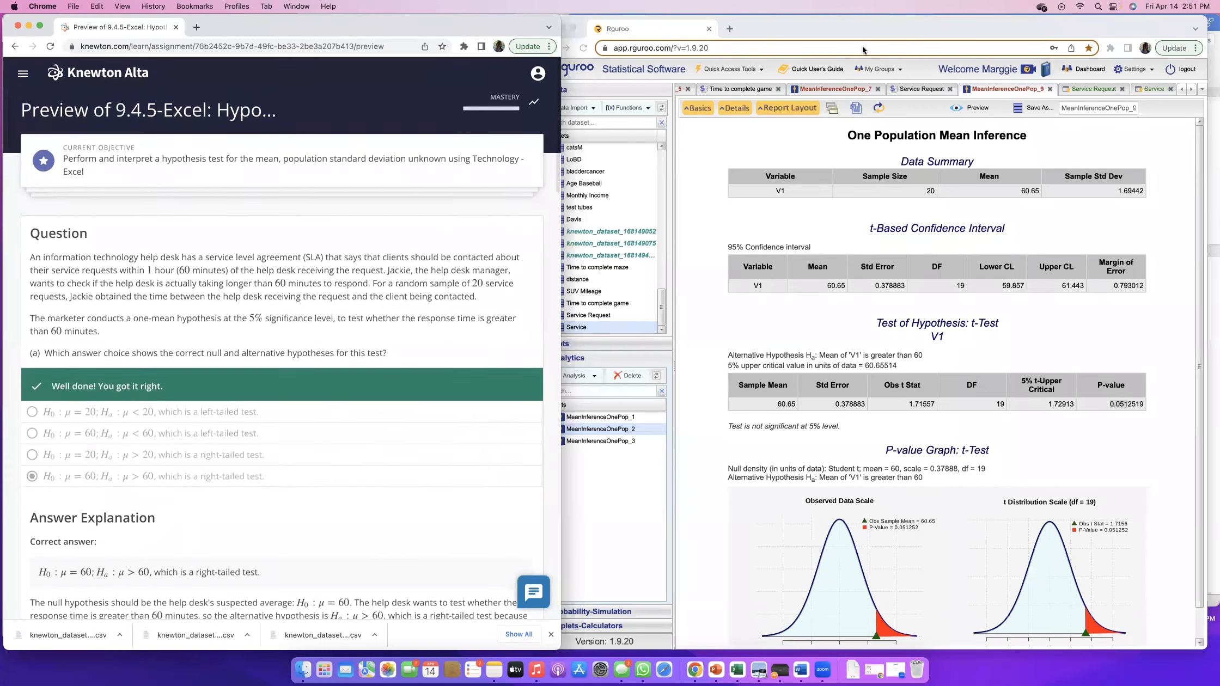